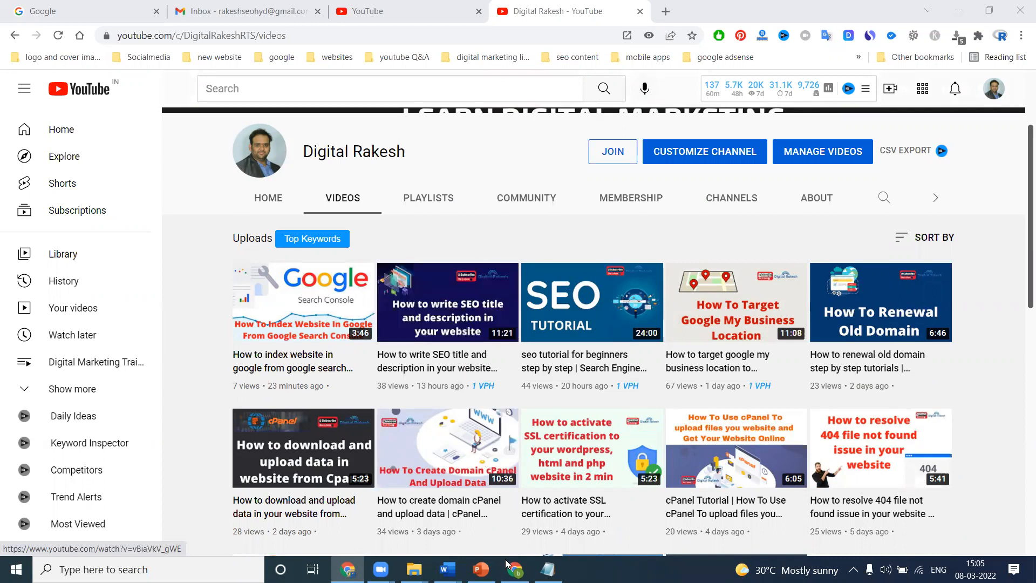
Switch to the Loans Made Easy website window, reload the home page and review its sections down to the appointment form
{"action": "left_click", "coordinate": [515, 569]}
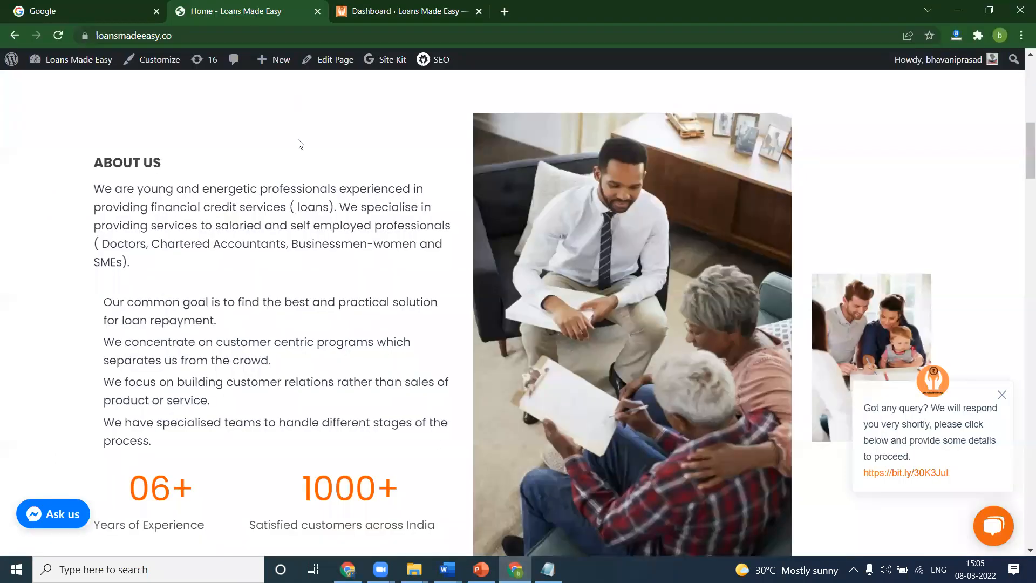
{"action": "scroll", "coordinate": [315, 170], "scroll_direction": "up", "scroll_amount": 5}
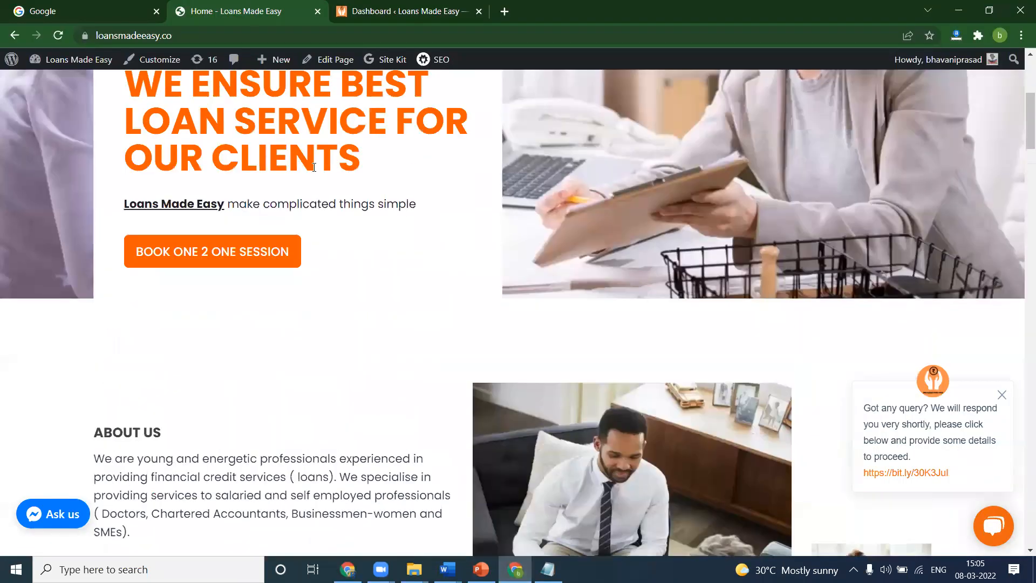
{"action": "left_click", "coordinate": [56, 35]}
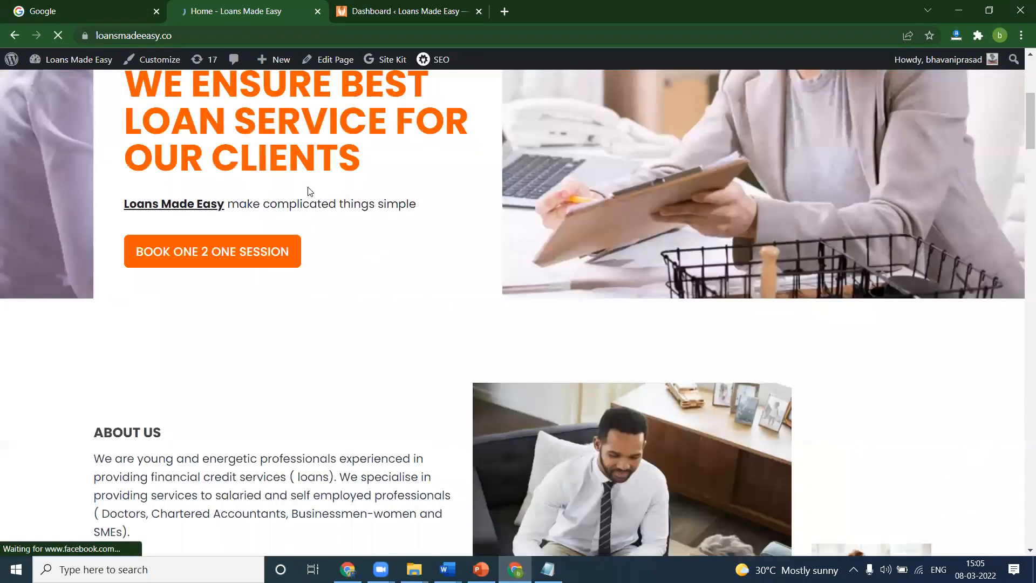
{"action": "scroll", "coordinate": [649, 180], "scroll_direction": "down", "scroll_amount": 7}
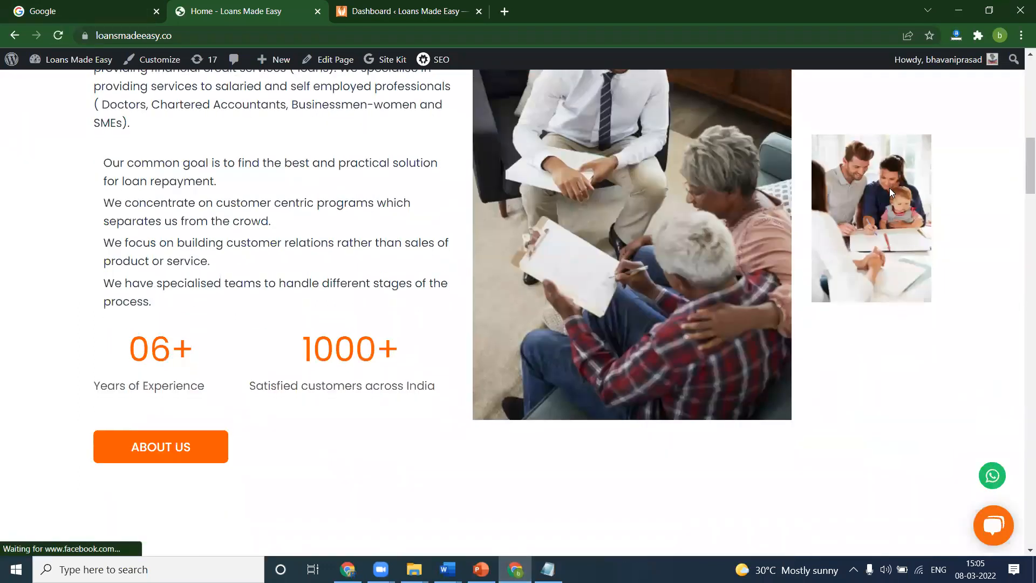
{"action": "scroll", "coordinate": [890, 192], "scroll_direction": "down", "scroll_amount": 17}
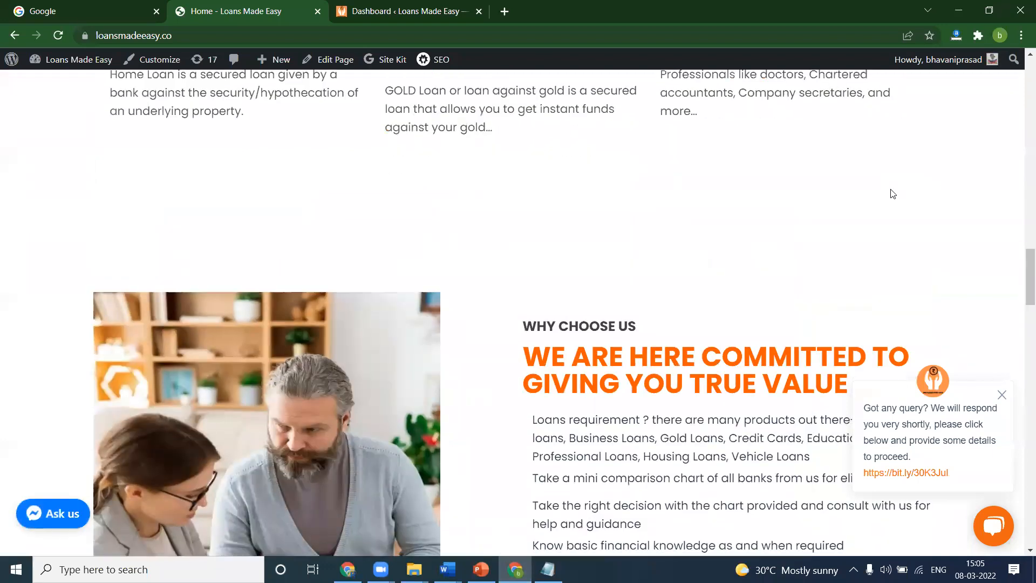
{"action": "scroll", "coordinate": [893, 193], "scroll_direction": "down", "scroll_amount": 12}
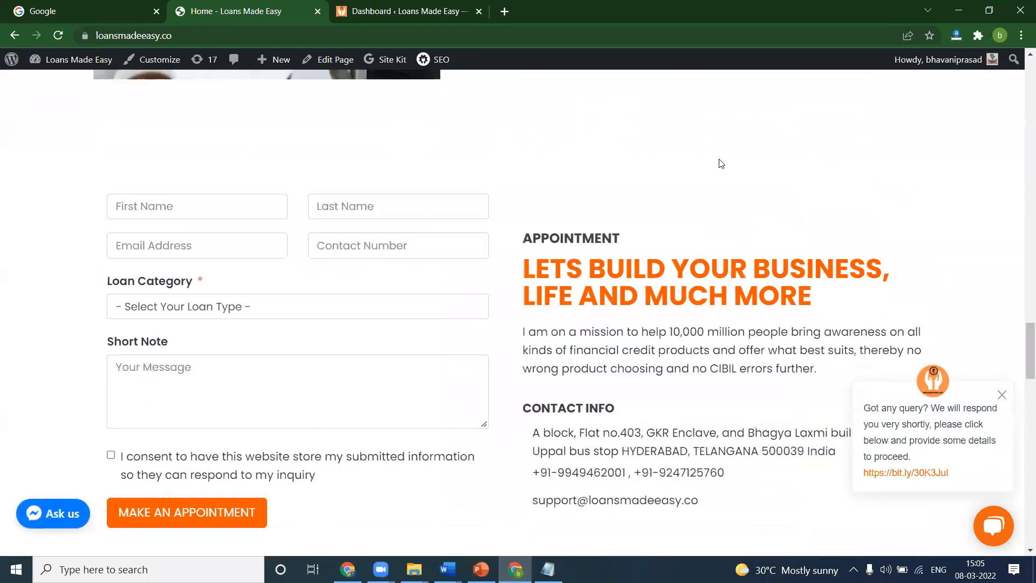
Review the loan types offered in the appointment form's Loan Category field without choosing one
{"action": "left_click", "coordinate": [158, 308]}
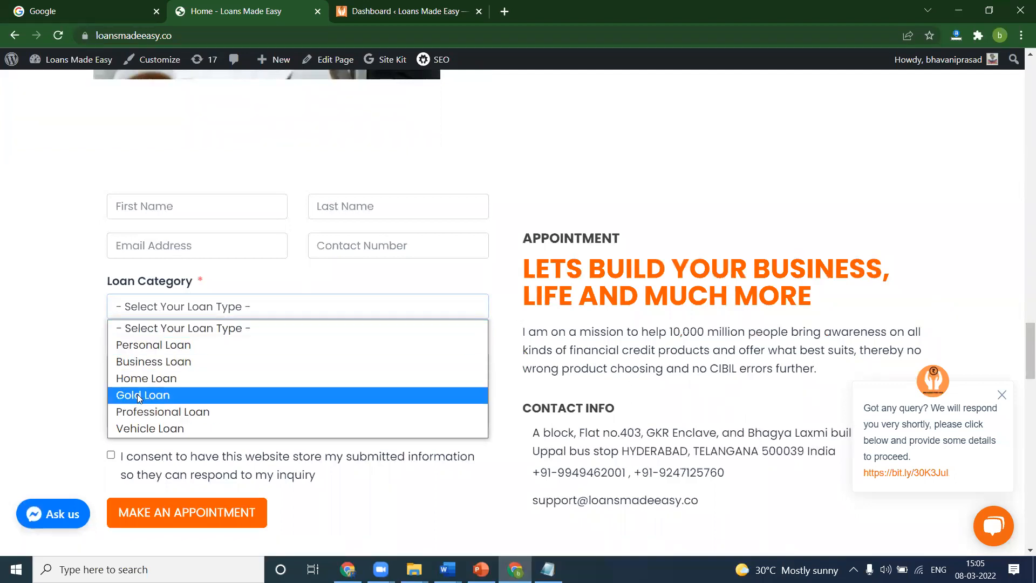
{"action": "left_click", "coordinate": [33, 300]}
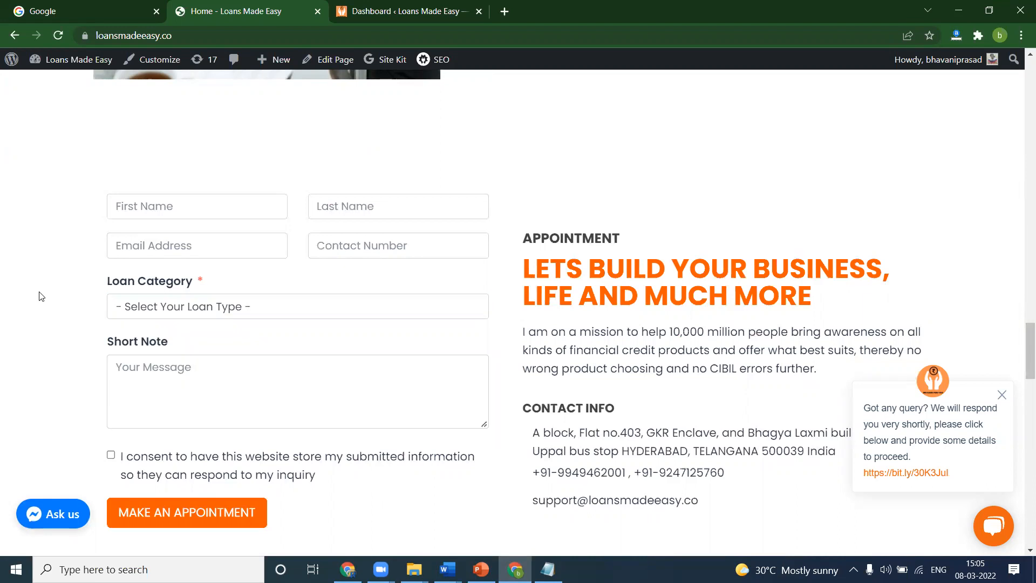
{"action": "scroll", "coordinate": [44, 293], "scroll_direction": "down", "scroll_amount": 1}
{"action": "left_click", "coordinate": [170, 236]}
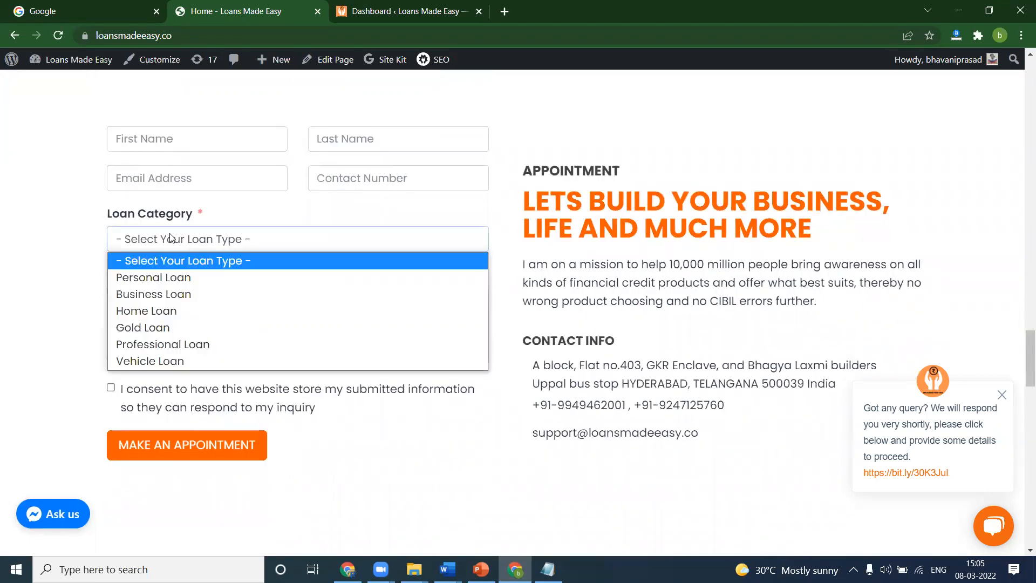
{"action": "left_click", "coordinate": [29, 275]}
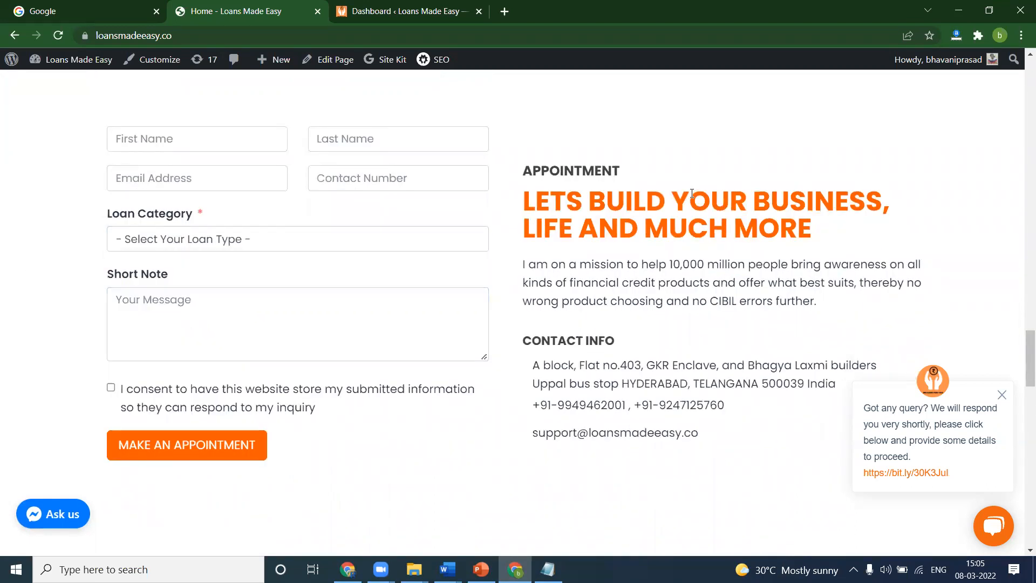
{"action": "scroll", "coordinate": [692, 193], "scroll_direction": "up", "scroll_amount": 20}
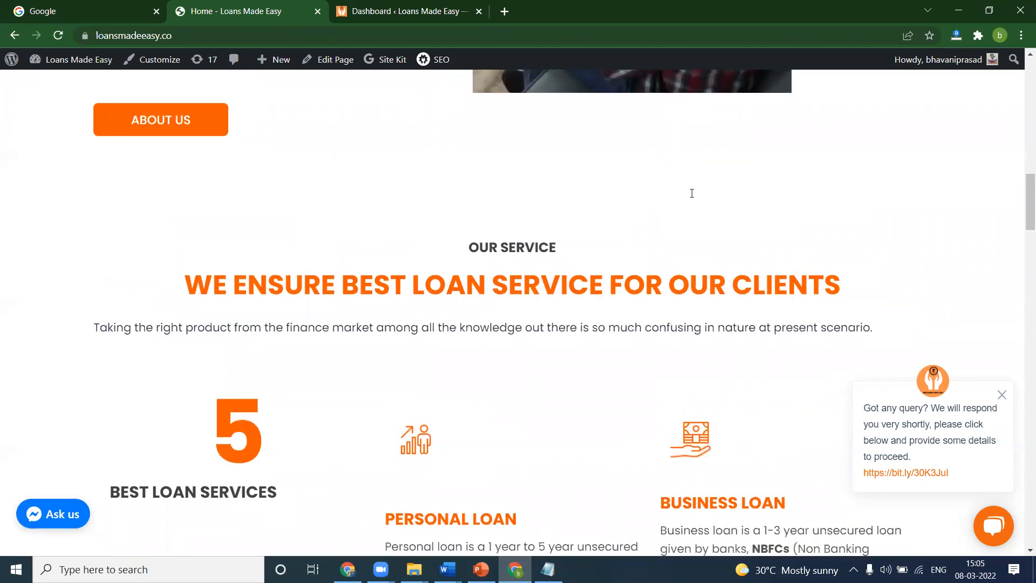
{"action": "scroll", "coordinate": [692, 193], "scroll_direction": "up", "scroll_amount": 10}
In the site's WordPress admin, go to adding new plugins and search for "yoast"
{"action": "left_click", "coordinate": [366, 8]}
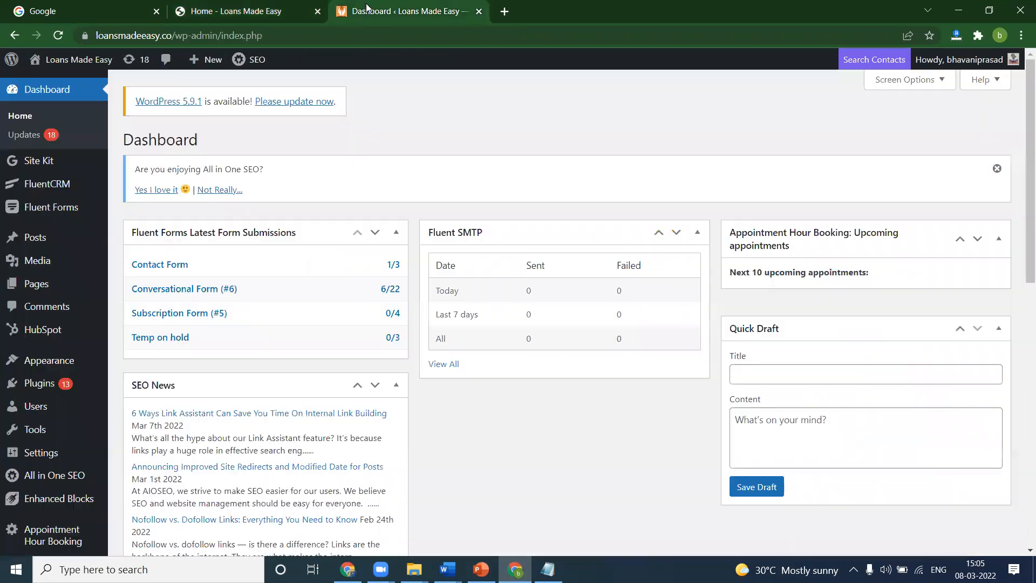
{"action": "left_click", "coordinate": [49, 385]}
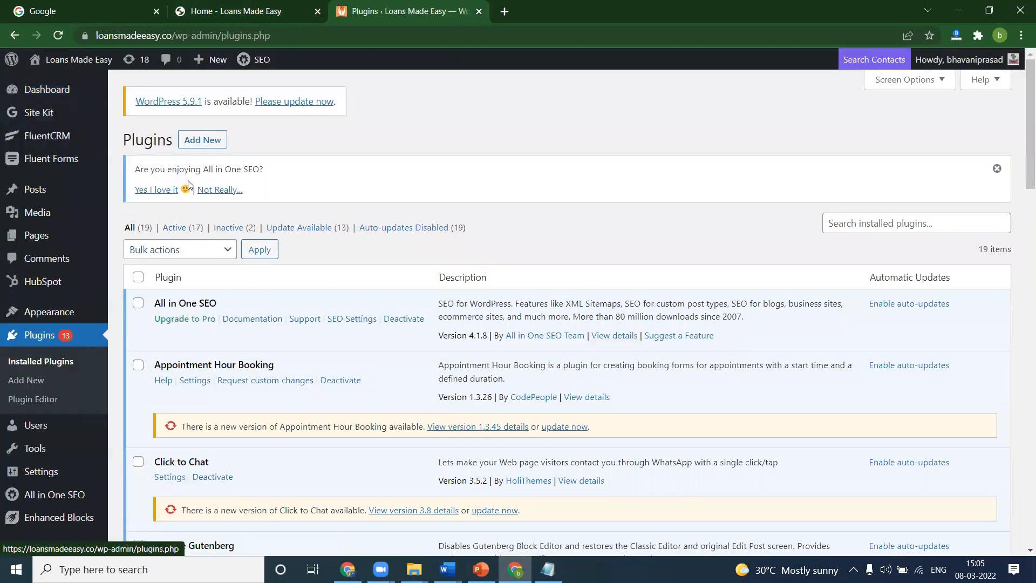
{"action": "left_click", "coordinate": [190, 141]}
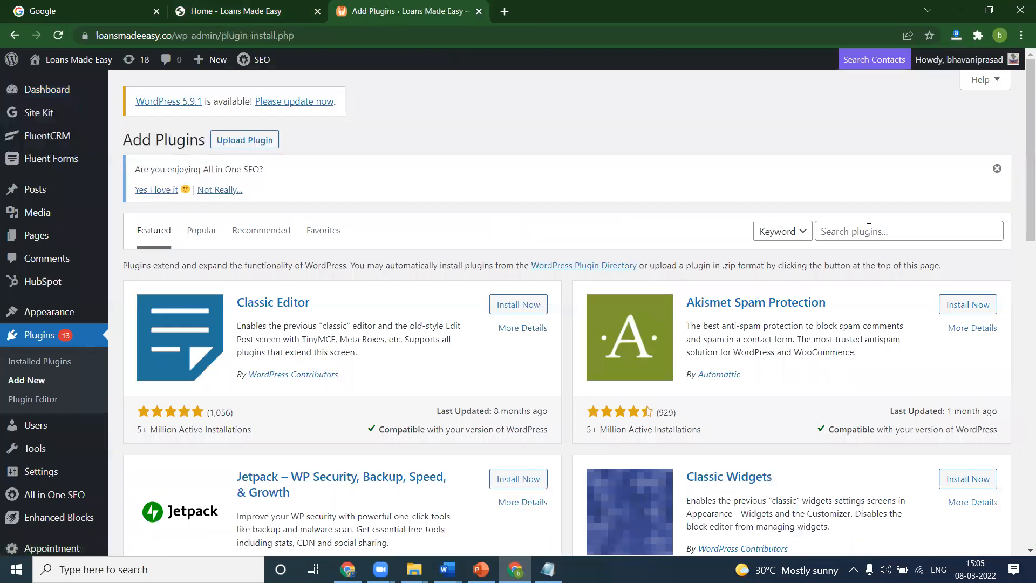
{"action": "left_click", "coordinate": [868, 229]}
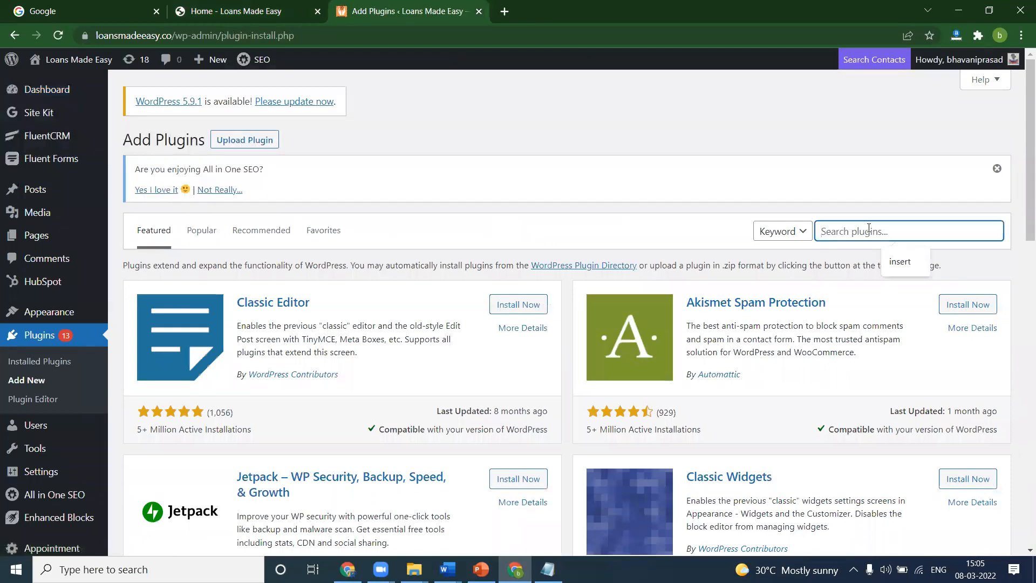
{"action": "type", "text": "yoast"}
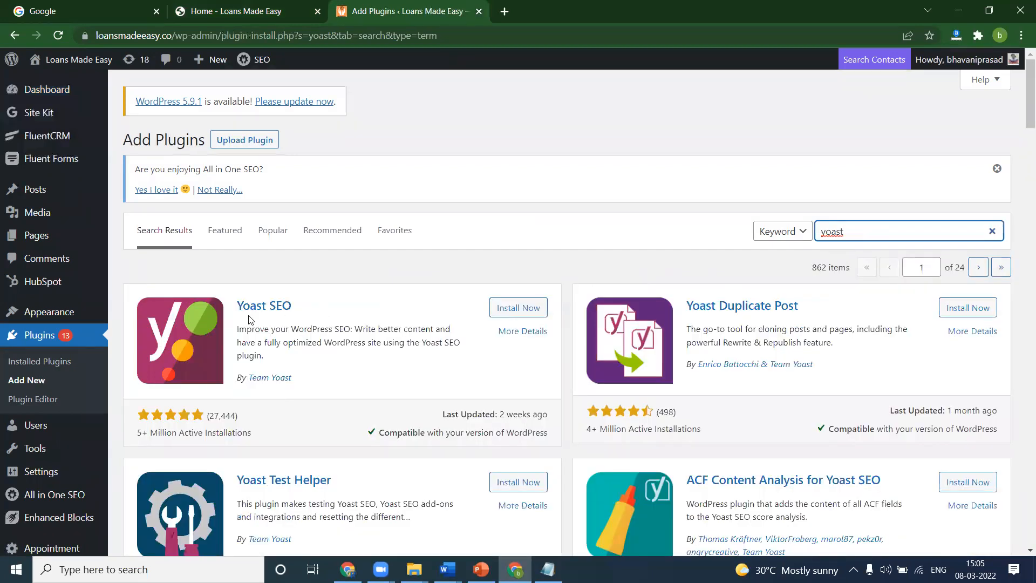
Search the available plugins for "all in seo", and shorten the search to "seo" to compare SEO plugins
{"action": "double_click", "coordinate": [848, 230]}
{"action": "type", "text": "all in seo"}
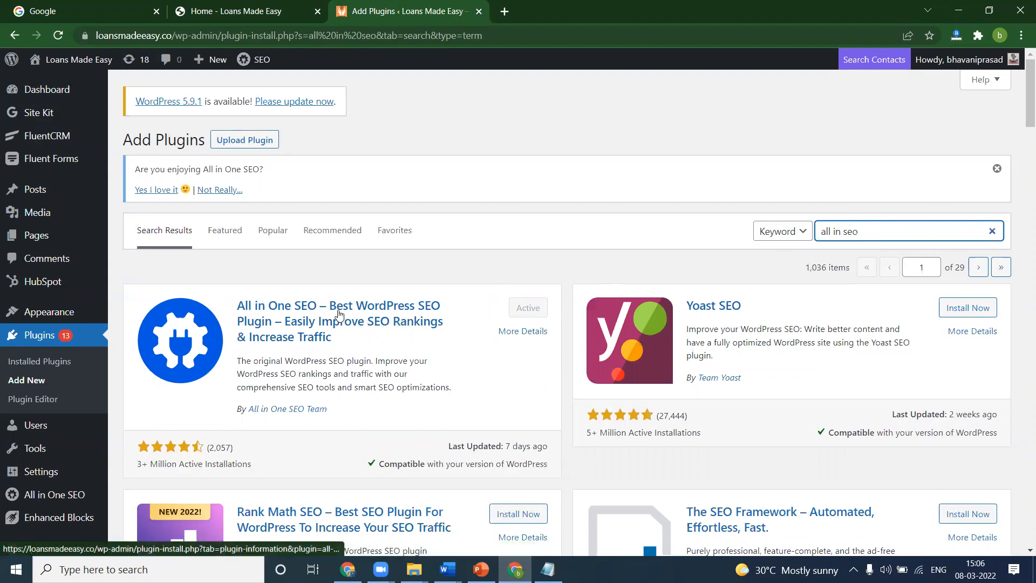
{"action": "left_click_drag", "start_coordinate": [815, 233], "coordinate": [810, 235]}
{"action": "key", "text": "BackSpace"}
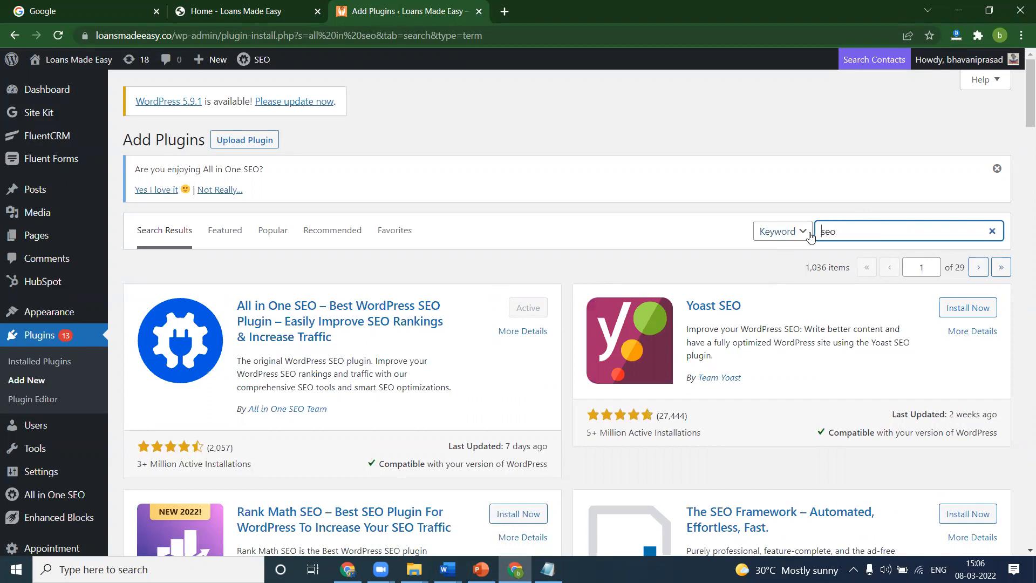
{"action": "key", "text": "Return"}
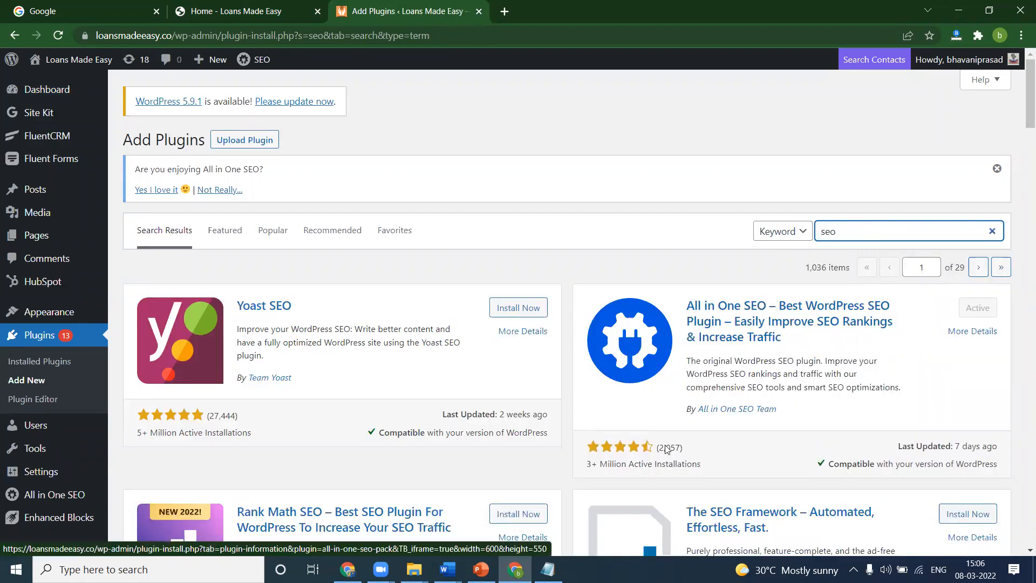
{"action": "left_click", "coordinate": [598, 560]}
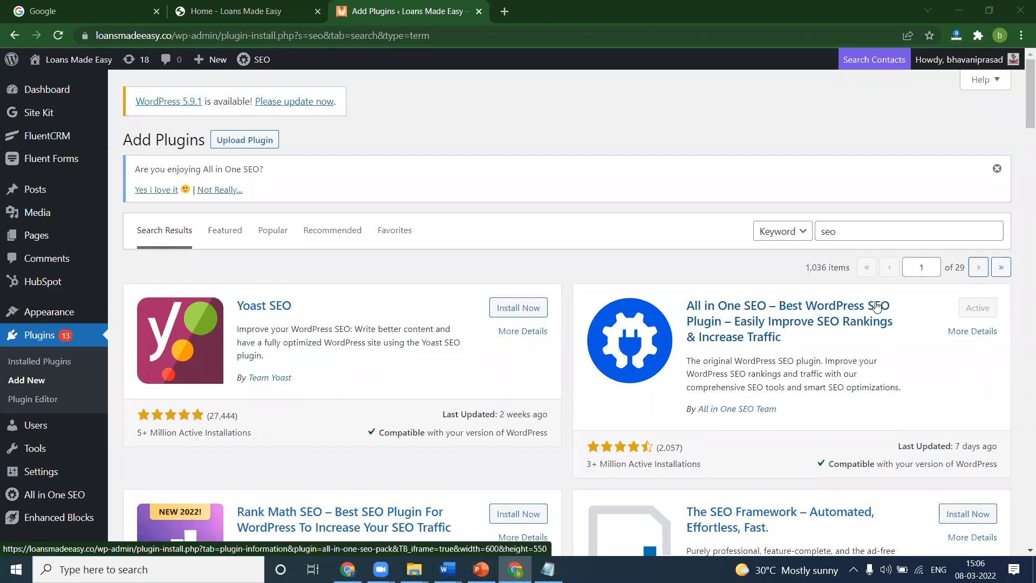
Open the All in One SEO plugin's dashboard and look over its overview
{"action": "scroll", "coordinate": [65, 338], "scroll_direction": "down", "scroll_amount": 3}
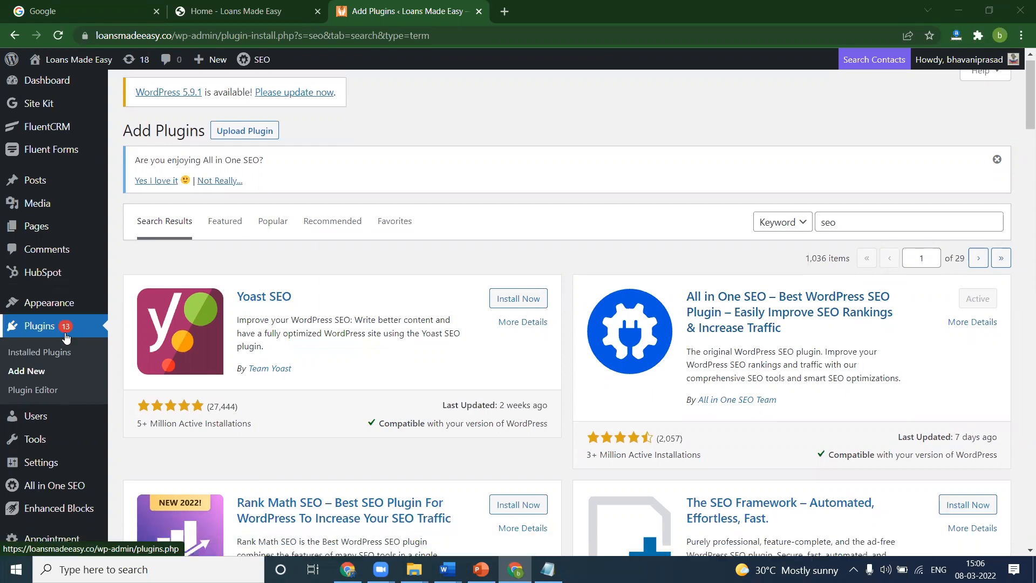
{"action": "left_click", "coordinate": [57, 406]}
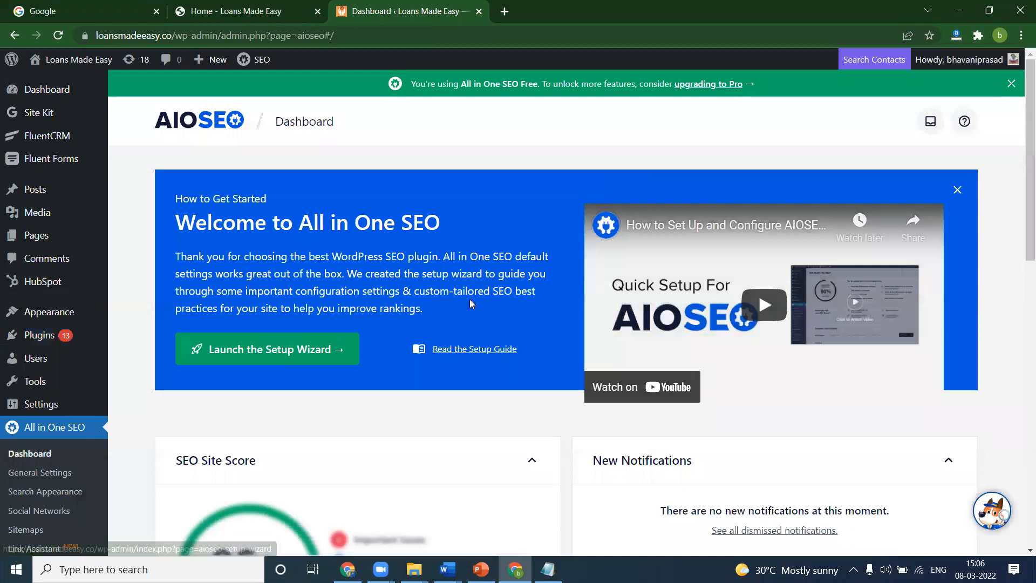
{"action": "scroll", "coordinate": [469, 303], "scroll_direction": "down", "scroll_amount": 3}
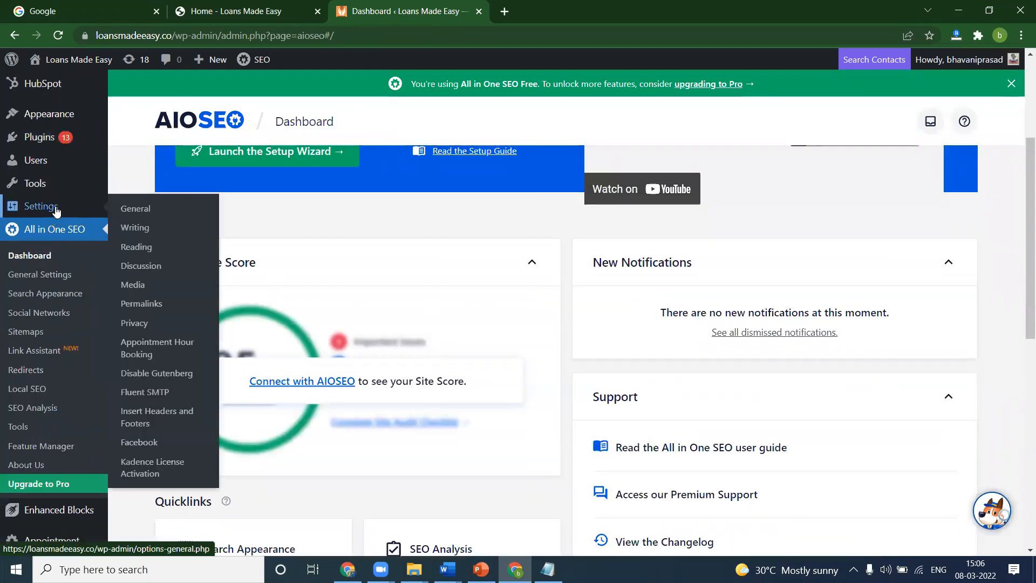
{"action": "scroll", "coordinate": [65, 205], "scroll_direction": "up", "scroll_amount": 3}
Check the live home page, and open the Home front page for editing from the site's list of pages
{"action": "left_click", "coordinate": [234, 11]}
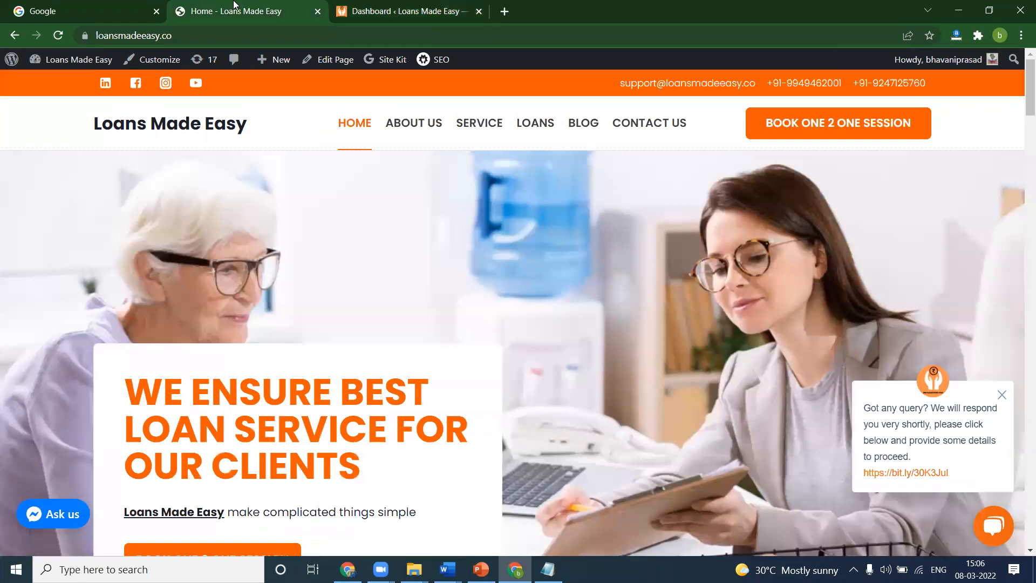
{"action": "left_click", "coordinate": [363, 15]}
{"action": "mouse_move", "coordinate": [32, 195]}
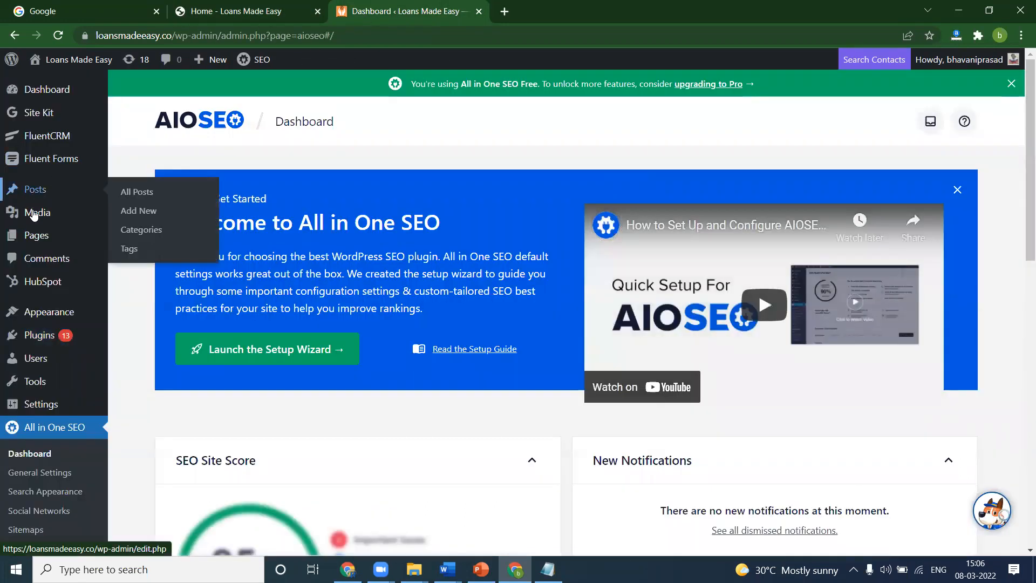
{"action": "left_click", "coordinate": [38, 240]}
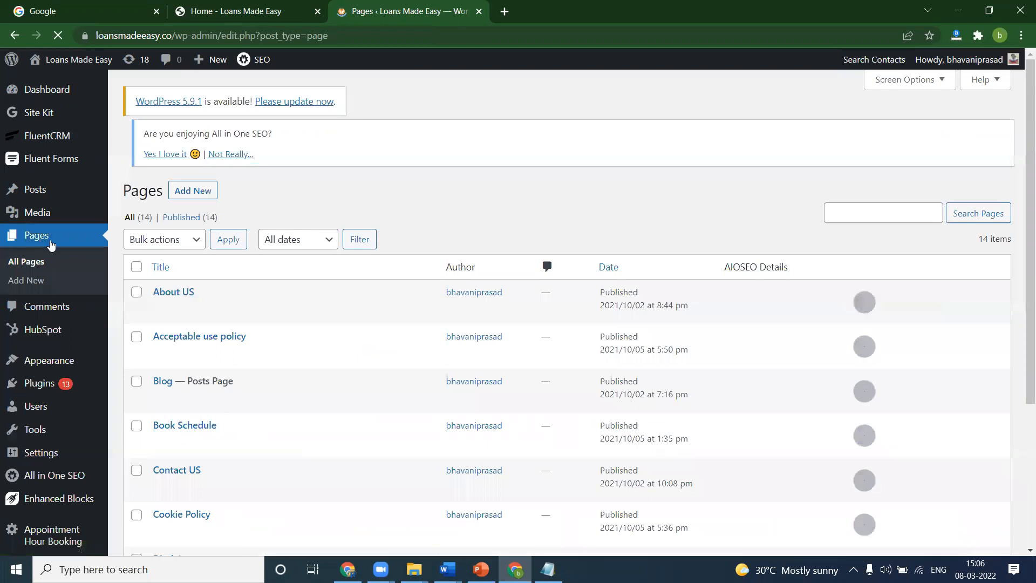
{"action": "scroll", "coordinate": [313, 254], "scroll_direction": "down", "scroll_amount": 3}
{"action": "scroll", "coordinate": [313, 254], "scroll_direction": "down", "scroll_amount": 2}
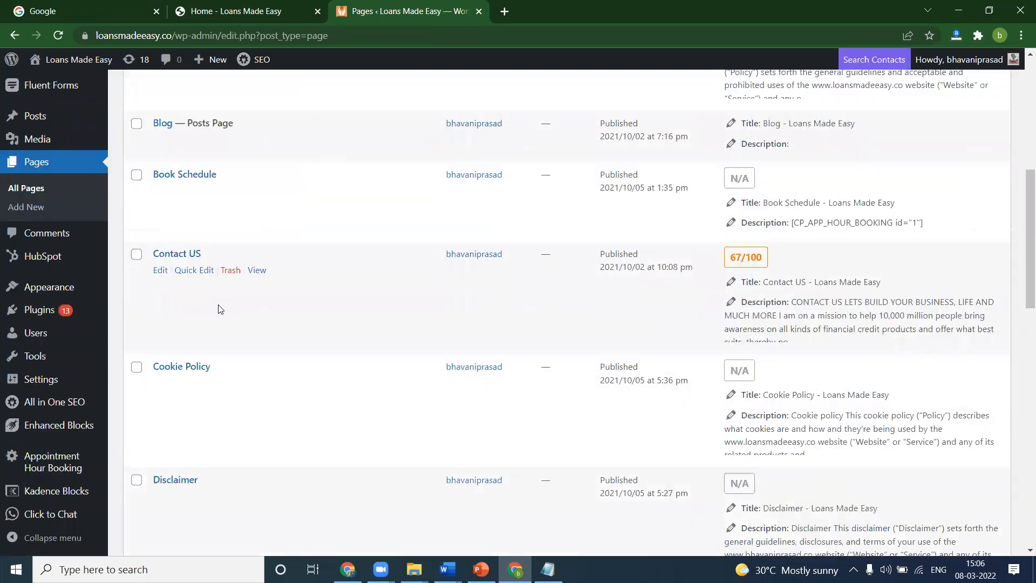
{"action": "scroll", "coordinate": [157, 370], "scroll_direction": "down", "scroll_amount": 4}
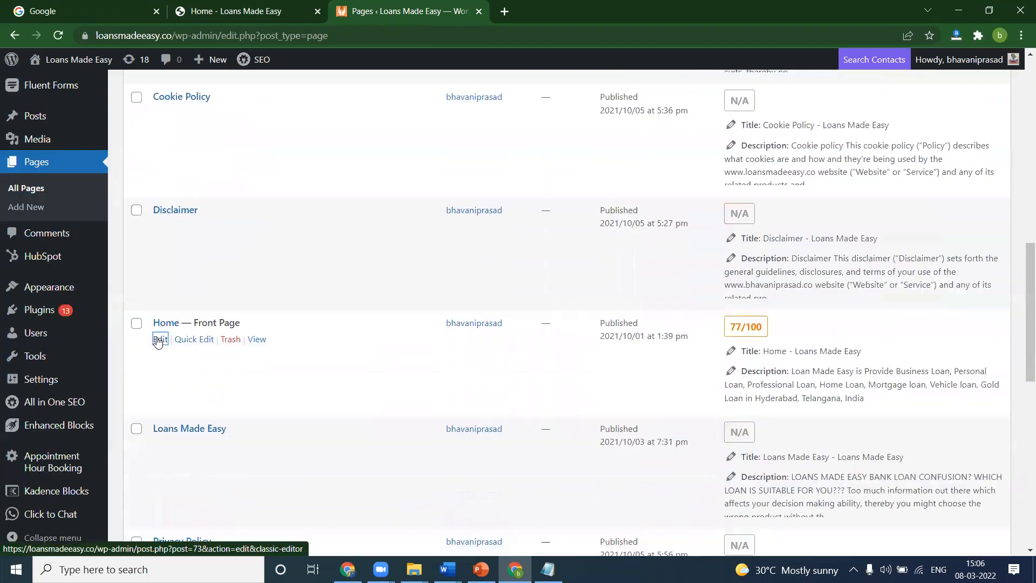
{"action": "left_click", "coordinate": [158, 342]}
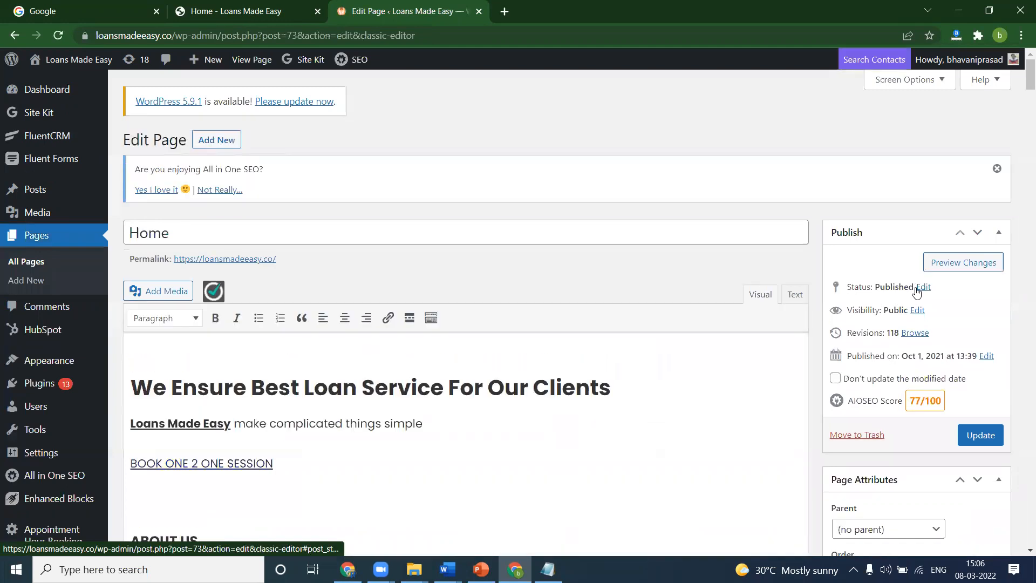
Add "home loan" as the focus keyphrase in the Home page's All in One SEO settings
{"action": "scroll", "coordinate": [906, 291], "scroll_direction": "down", "scroll_amount": 4}
{"action": "scroll", "coordinate": [916, 291], "scroll_direction": "down", "scroll_amount": 20}
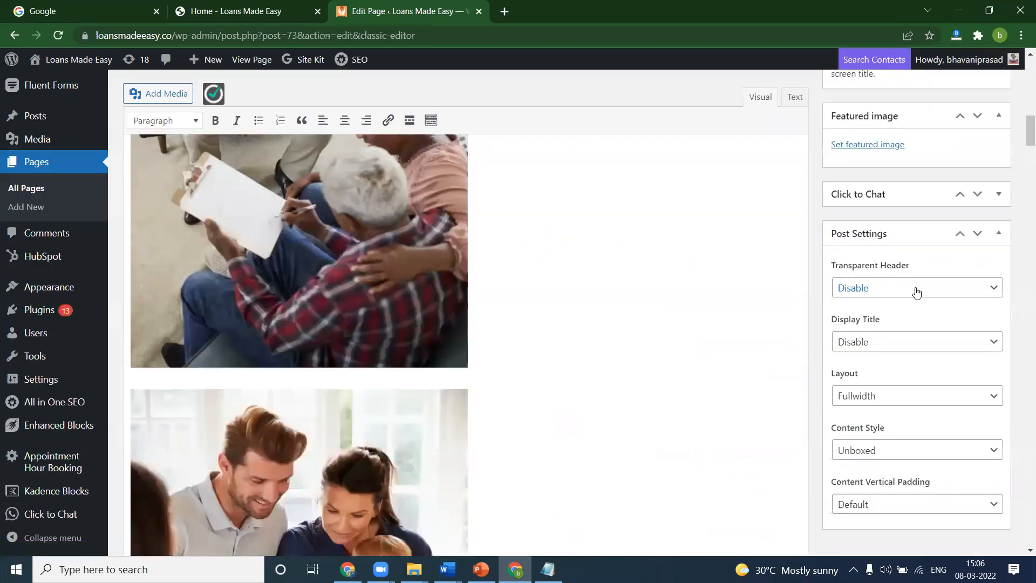
{"action": "scroll", "coordinate": [1007, 300], "scroll_direction": "down", "scroll_amount": 20}
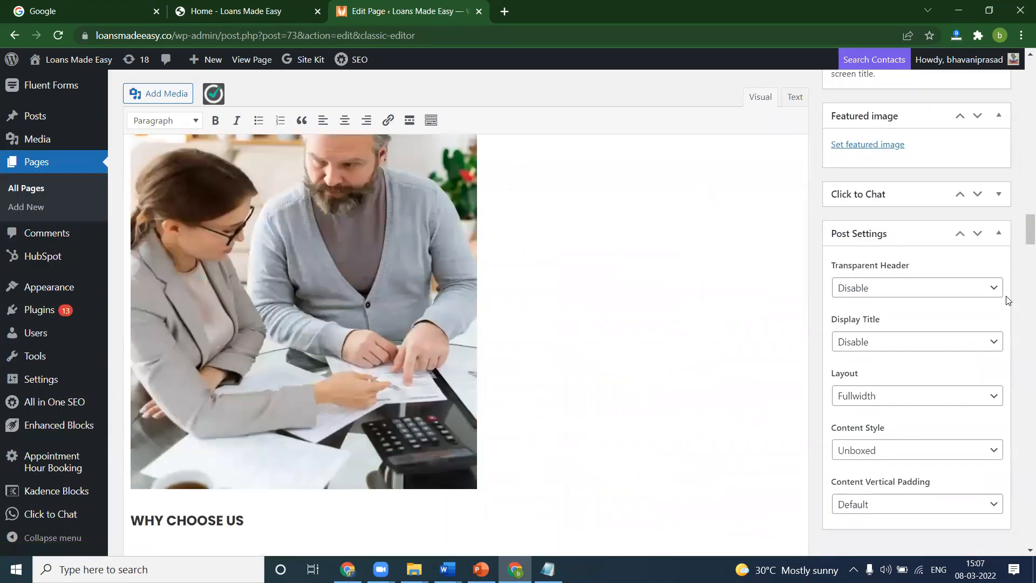
{"action": "scroll", "coordinate": [1006, 300], "scroll_direction": "up", "scroll_amount": 1}
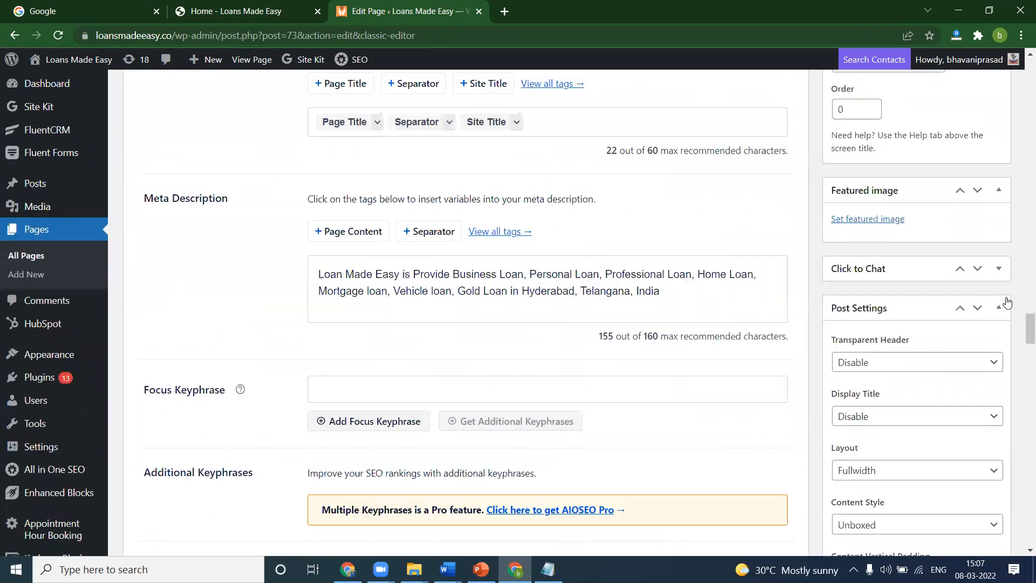
{"action": "scroll", "coordinate": [1006, 301], "scroll_direction": "up", "scroll_amount": 3}
{"action": "scroll", "coordinate": [475, 307], "scroll_direction": "down", "scroll_amount": 4}
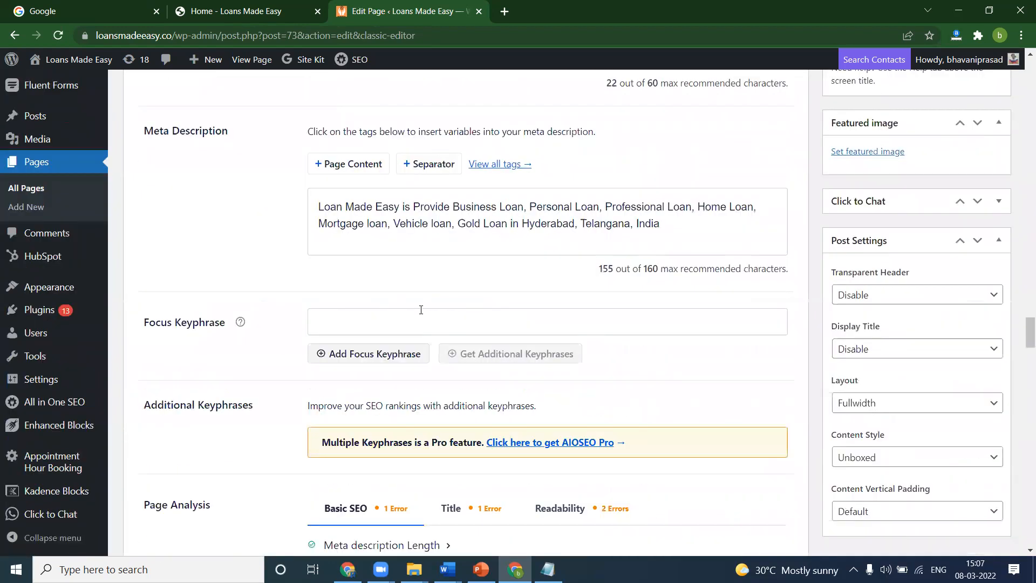
{"action": "left_click", "coordinate": [376, 321]}
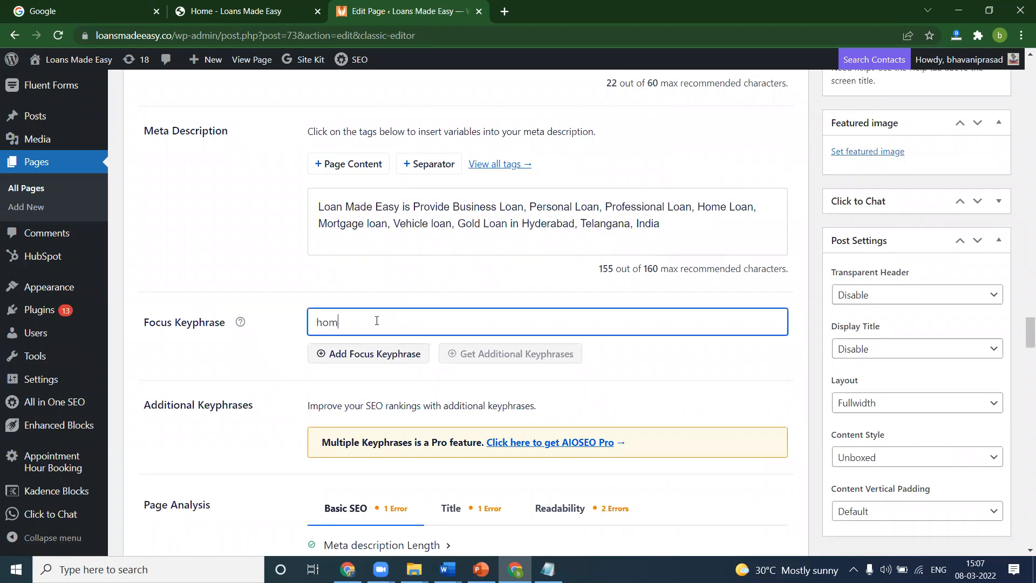
{"action": "key", "text": "Return"}
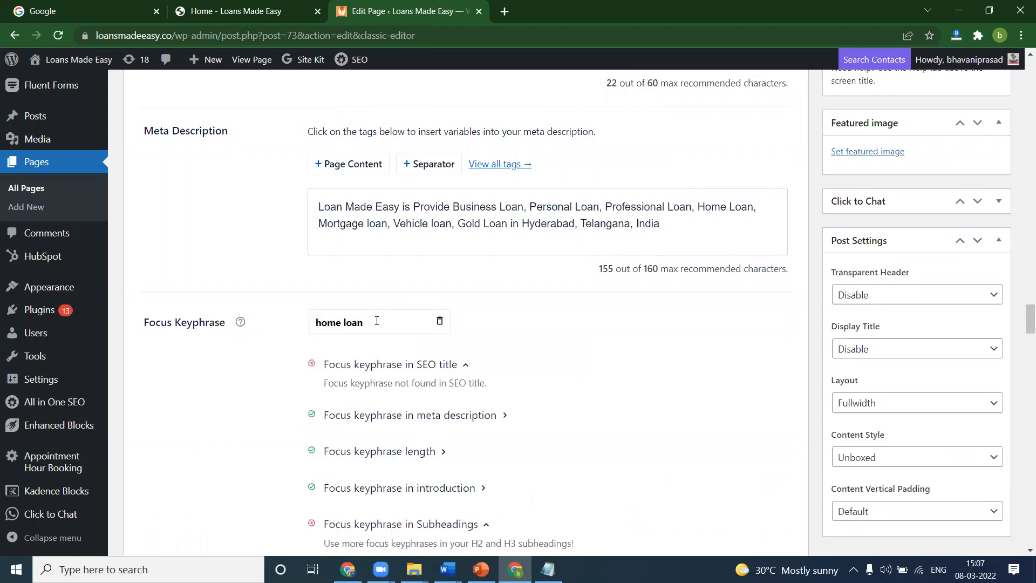
Switch to the Word document "content" and copy the loan types from "Business Loan" to "Gold Loan" in the description paragraph
{"action": "left_click", "coordinate": [380, 321]}
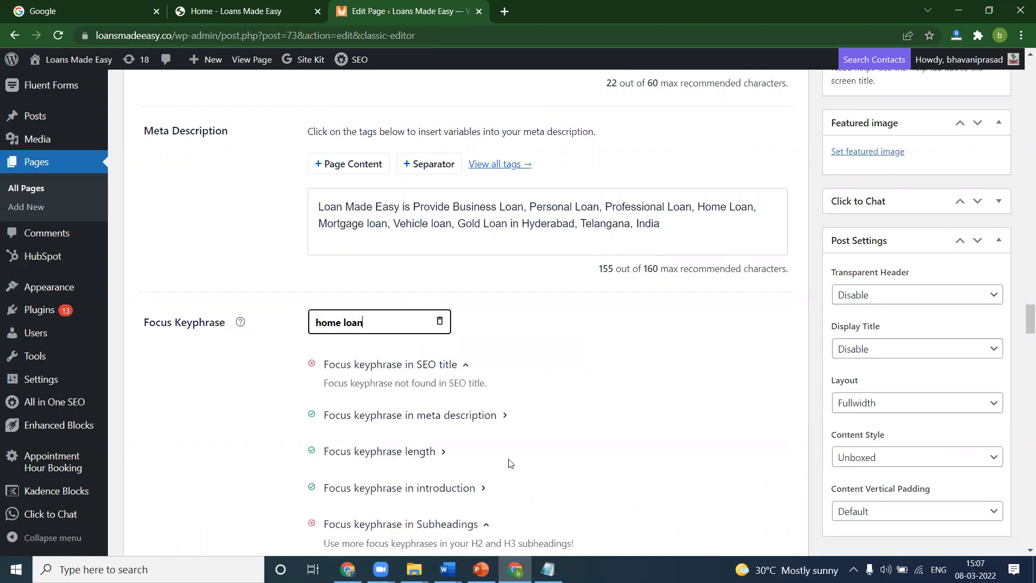
{"action": "left_click", "coordinate": [447, 569]}
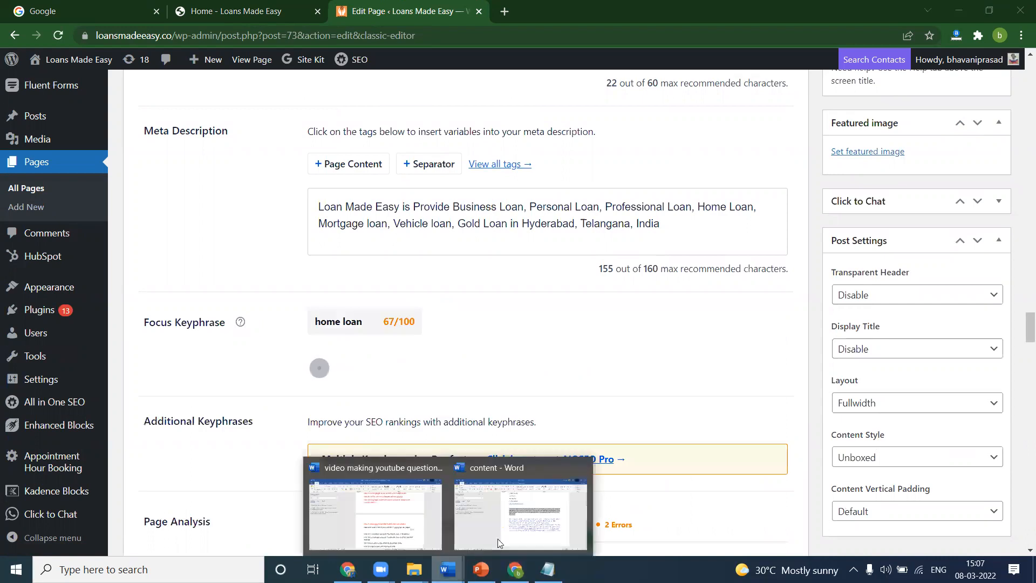
{"action": "left_click", "coordinate": [529, 526]}
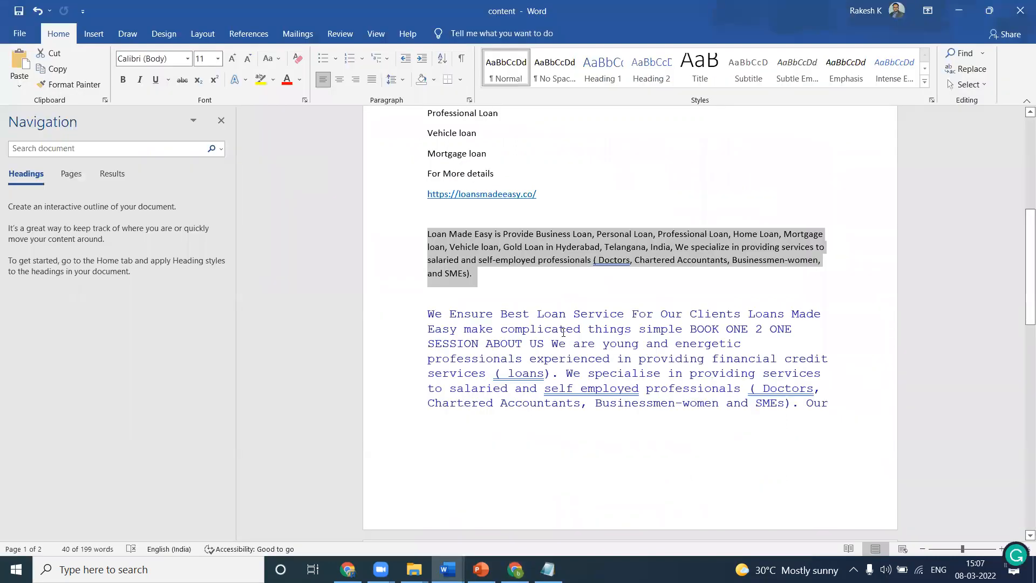
{"action": "scroll", "coordinate": [567, 345], "scroll_direction": "up", "scroll_amount": 3}
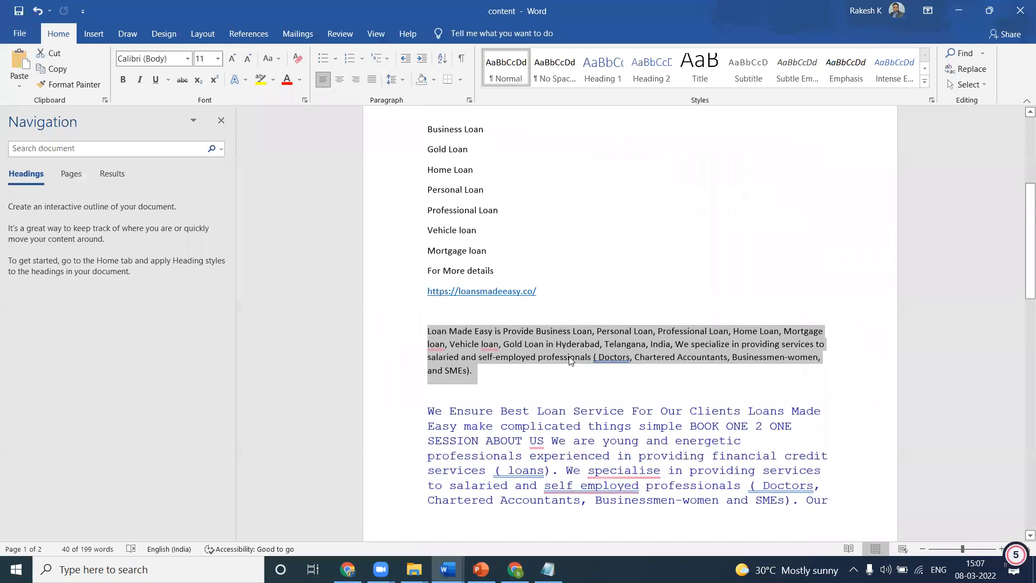
{"action": "left_click", "coordinate": [570, 359]}
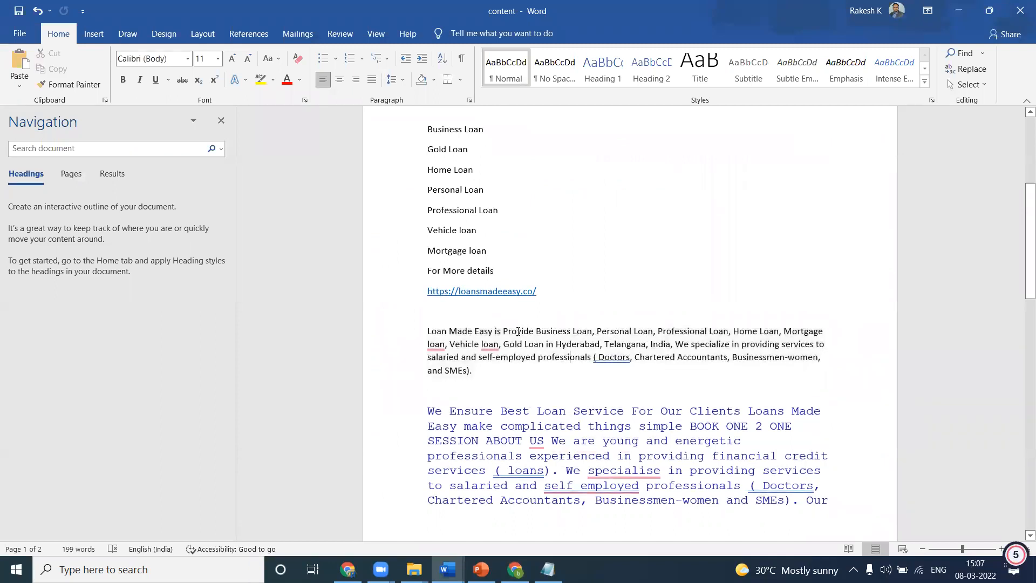
{"action": "mouse_move", "coordinate": [537, 331]}
{"action": "left_mouse_down"}
{"action": "mouse_move", "coordinate": [508, 345]}
{"action": "mouse_move", "coordinate": [542, 344]}
{"action": "left_mouse_up"}
{"action": "key", "text": "ctrl+c"}
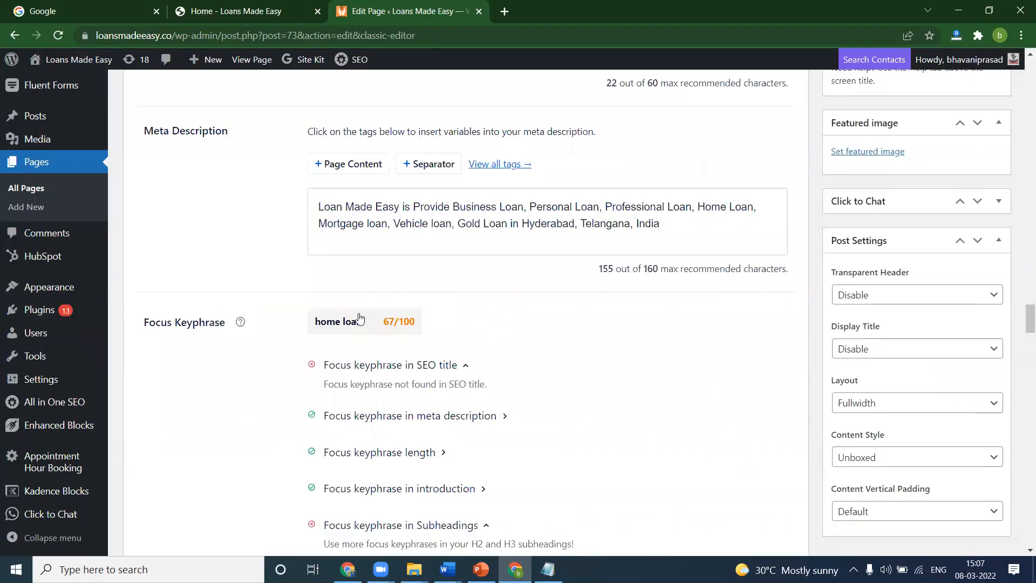
Replace the focus keyphrase with "Business Loan, Personal Loan, Professional Loan, Home Loan, Mortgage loan, Vehicle loan, Gold Loan"
{"action": "double_click", "coordinate": [375, 321]}
{"action": "left_click", "coordinate": [378, 319]}
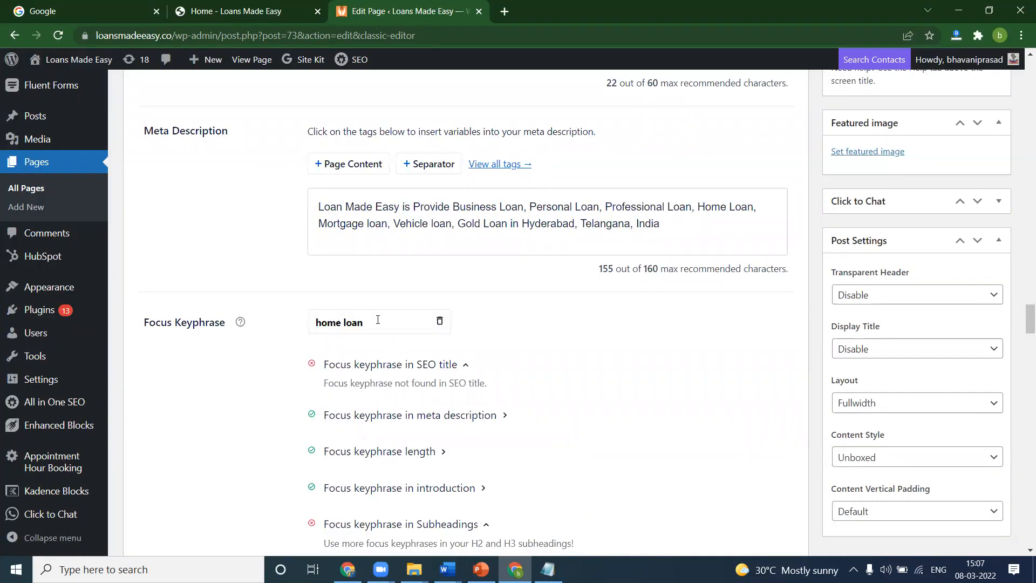
{"action": "key", "text": "ctrl+a"}
{"action": "left_click", "coordinate": [439, 321]}
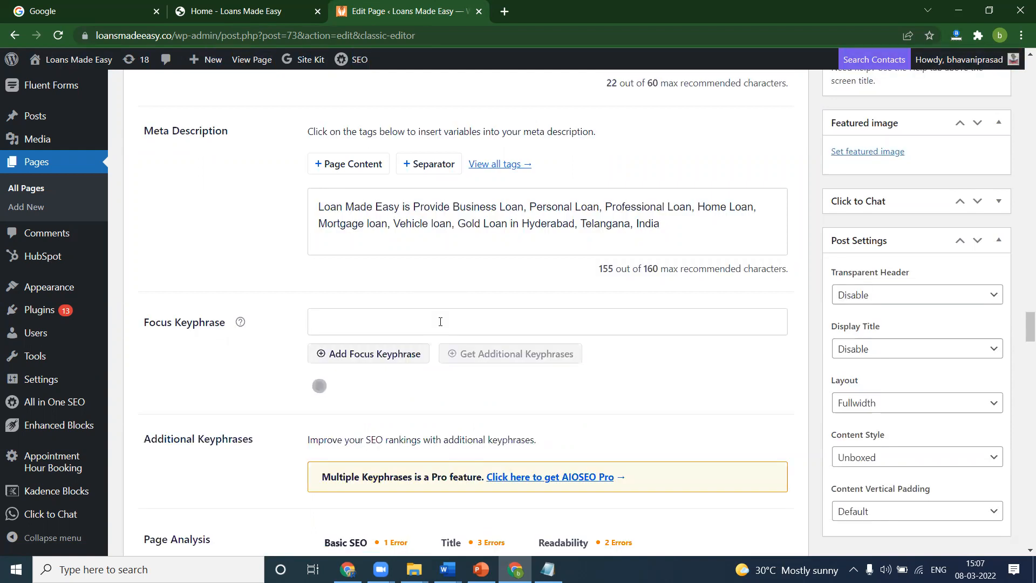
{"action": "key", "text": "ctrl+v"}
{"action": "key", "text": "Return"}
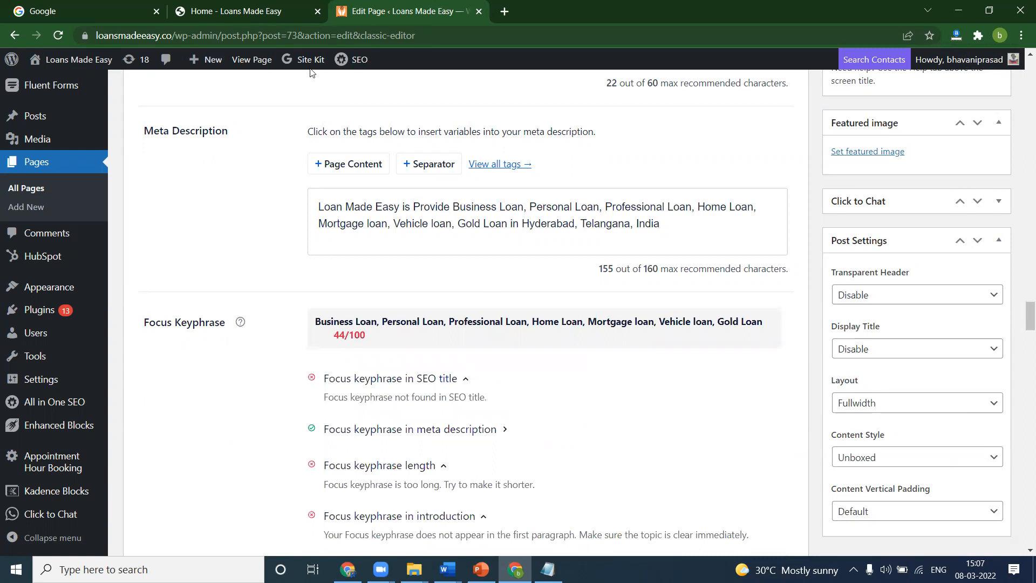
Look through the live Home page down to its footer and compare it with the SEO page title setting
{"action": "left_click", "coordinate": [267, 7]}
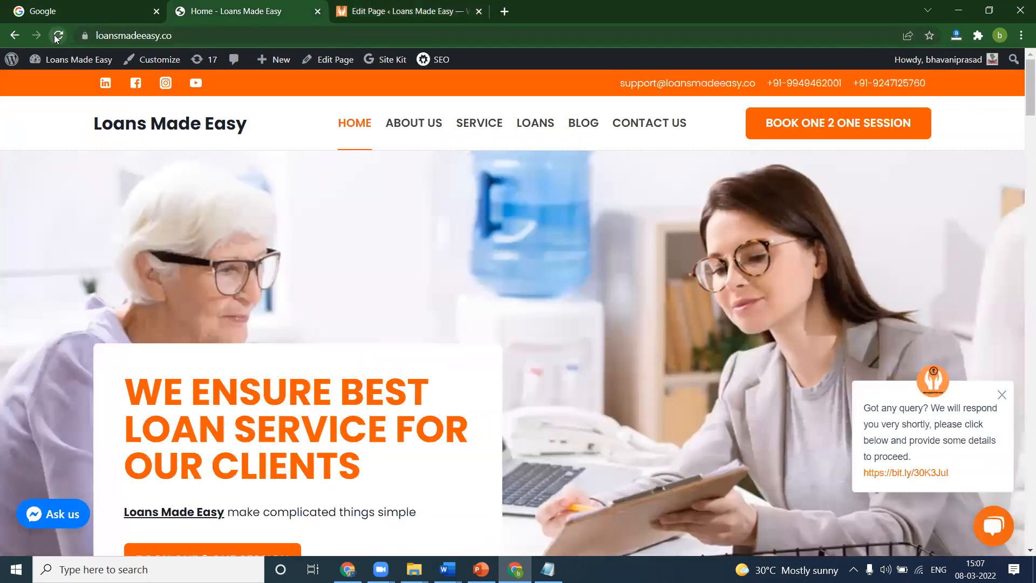
{"action": "scroll", "coordinate": [569, 185], "scroll_direction": "down", "scroll_amount": 10}
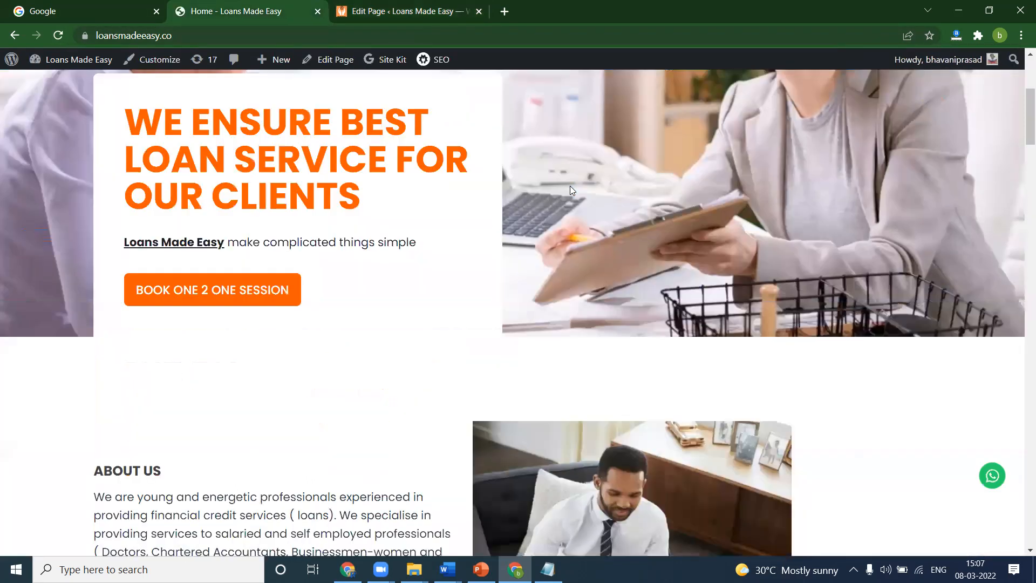
{"action": "scroll", "coordinate": [570, 185], "scroll_direction": "down", "scroll_amount": 20}
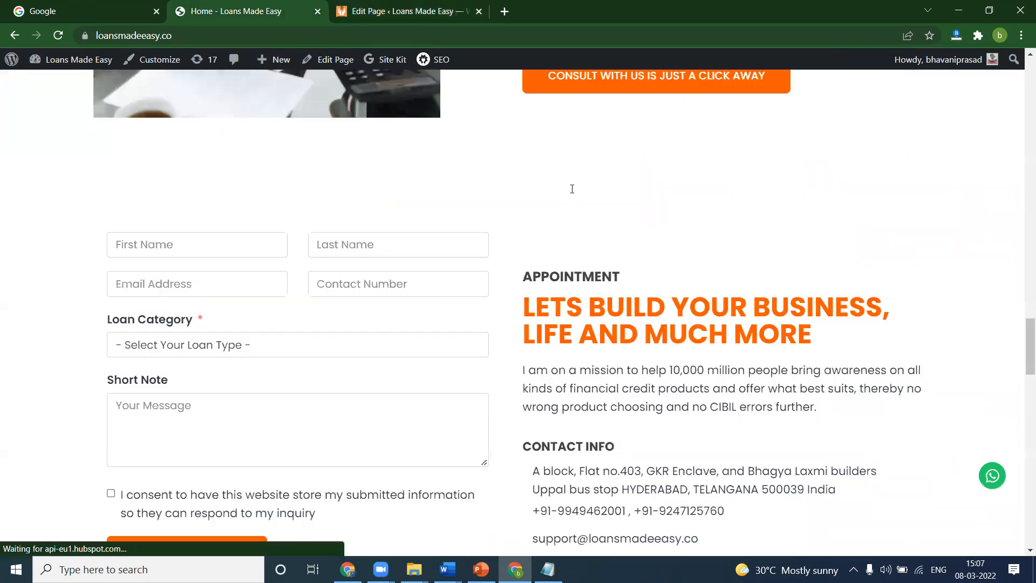
{"action": "scroll", "coordinate": [573, 194], "scroll_direction": "down", "scroll_amount": 10}
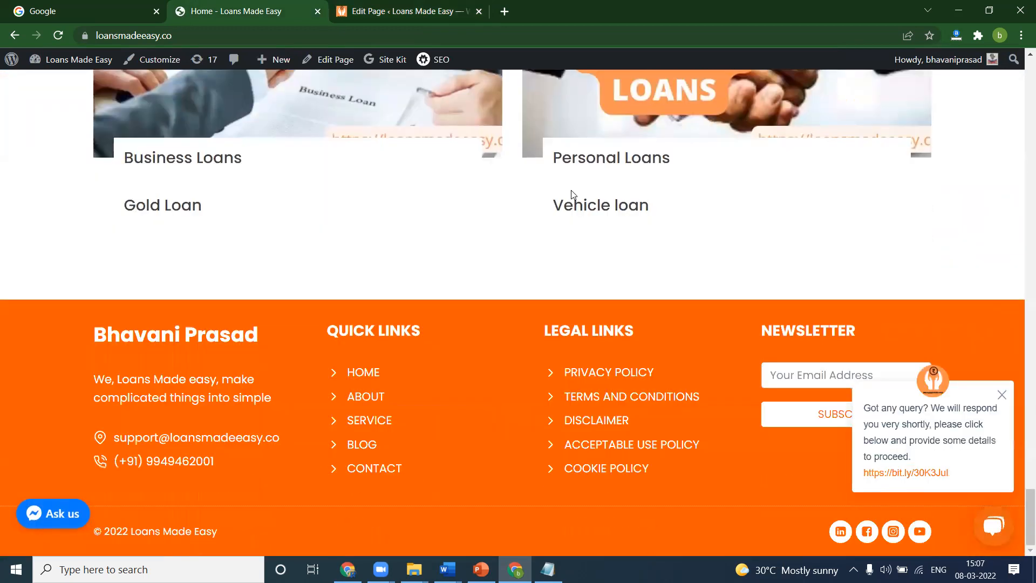
{"action": "left_click", "coordinate": [407, 10]}
{"action": "scroll", "coordinate": [425, 322], "scroll_direction": "up", "scroll_amount": 3}
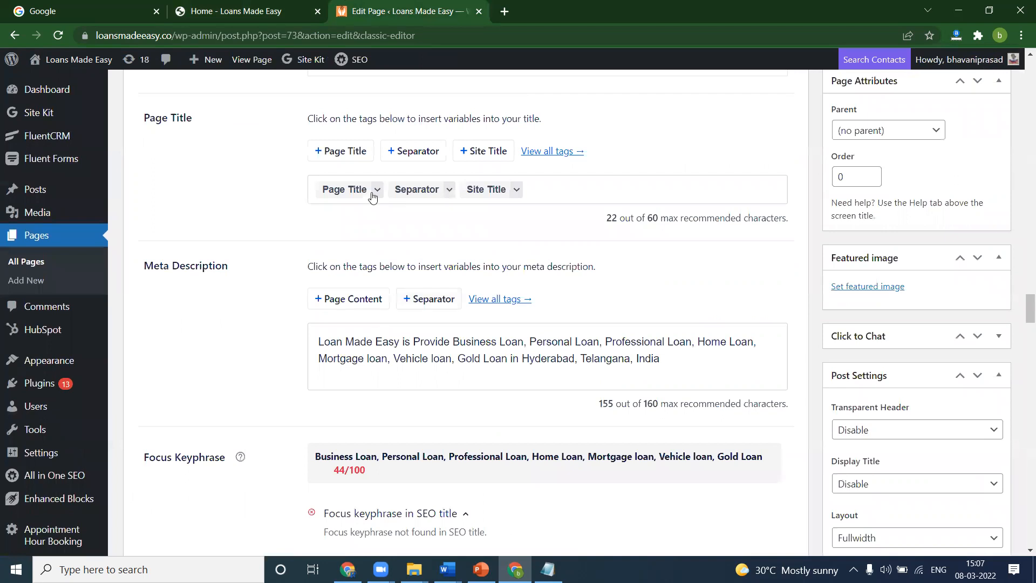
{"action": "left_click", "coordinate": [244, 17]}
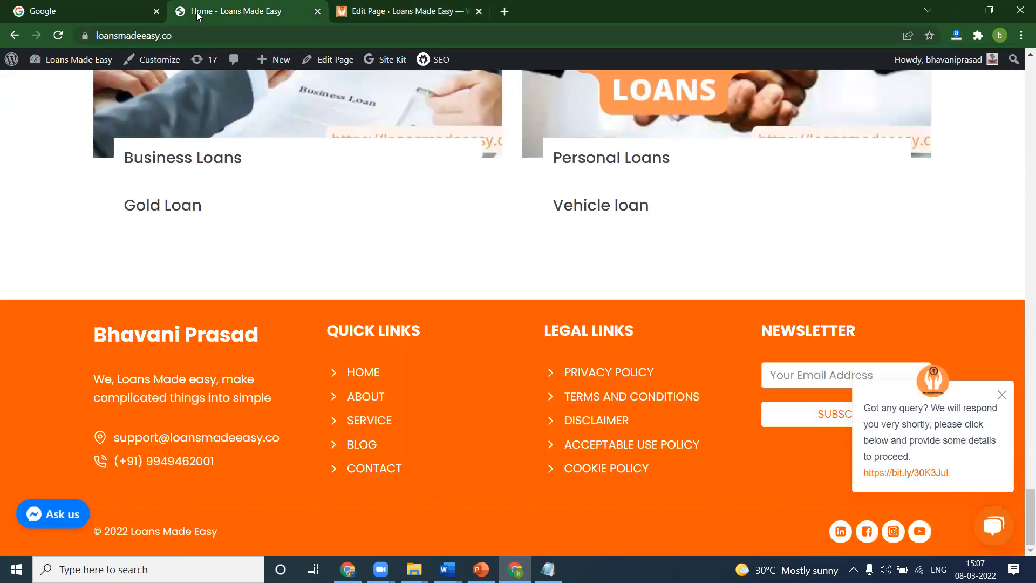
Search Google for "loans providers in hyderabad" and review the titles of the ranking results
{"action": "left_click", "coordinate": [136, 17]}
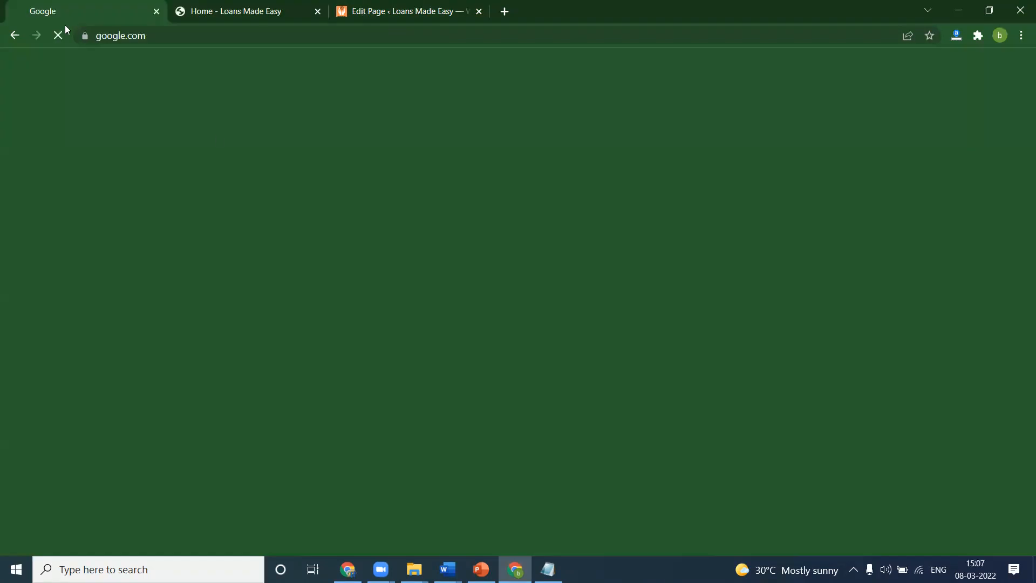
{"action": "left_click", "coordinate": [404, 251]}
{"action": "type", "text": "l"}
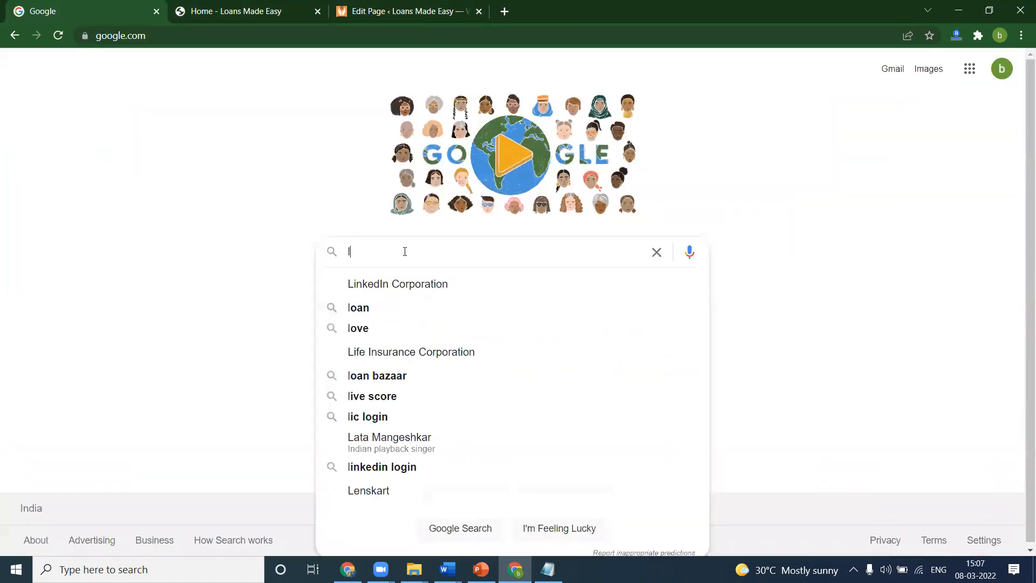
{"action": "type", "text": "oans "}
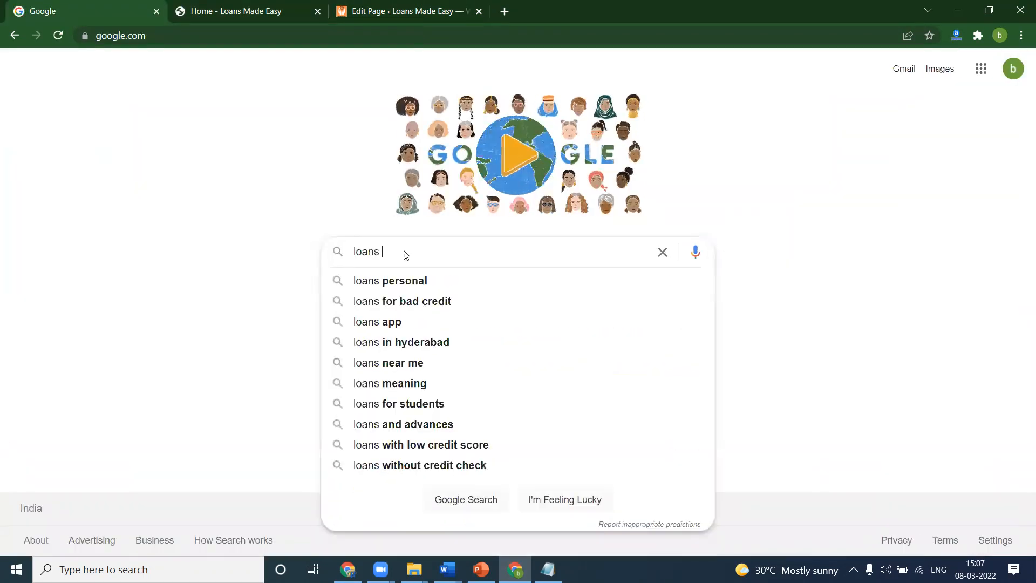
{"action": "type", "text": "p"}
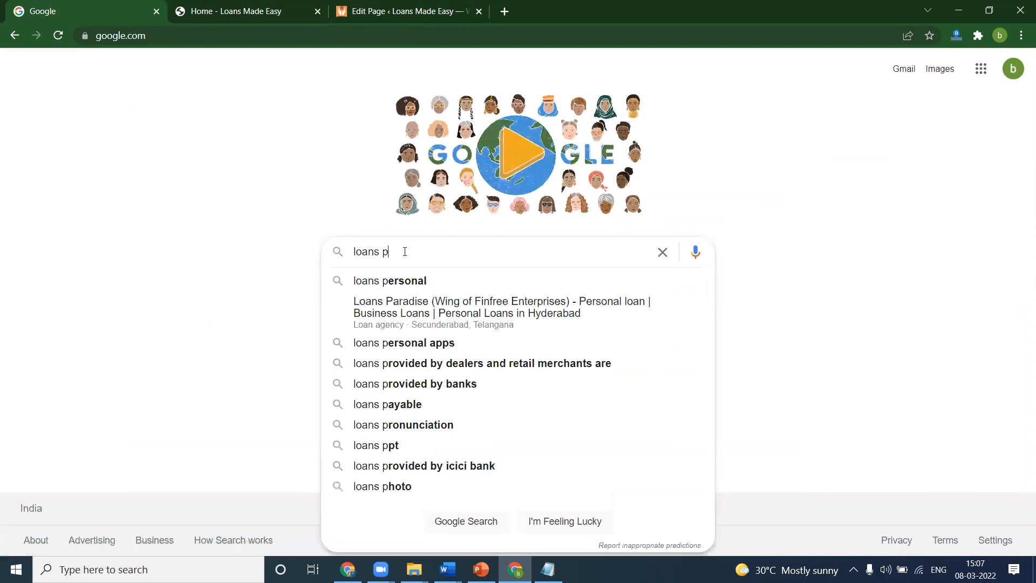
{"action": "type", "text": "roviders in hyderabad"}
{"action": "key", "text": "Return"}
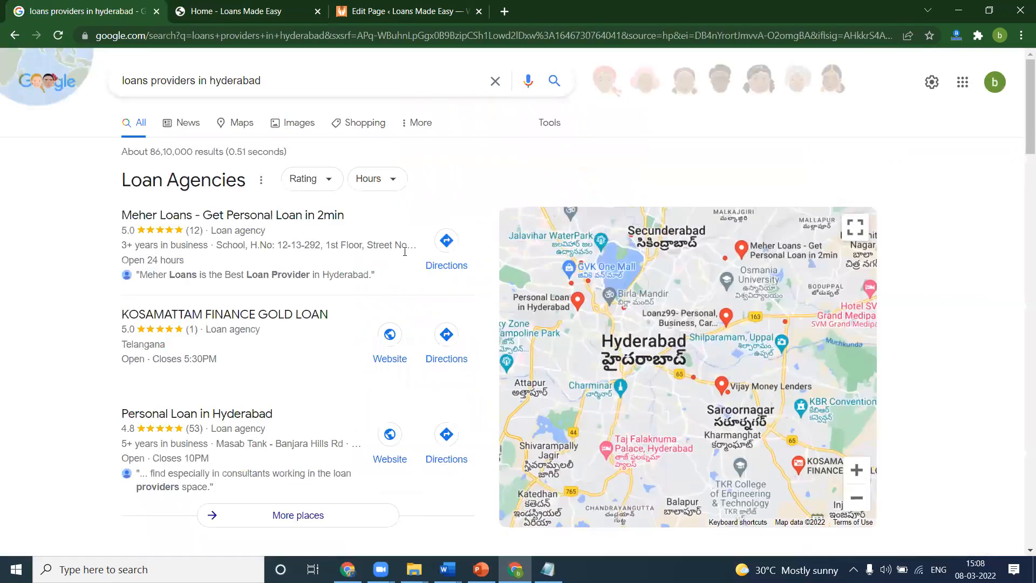
{"action": "scroll", "coordinate": [355, 321], "scroll_direction": "down", "scroll_amount": 7}
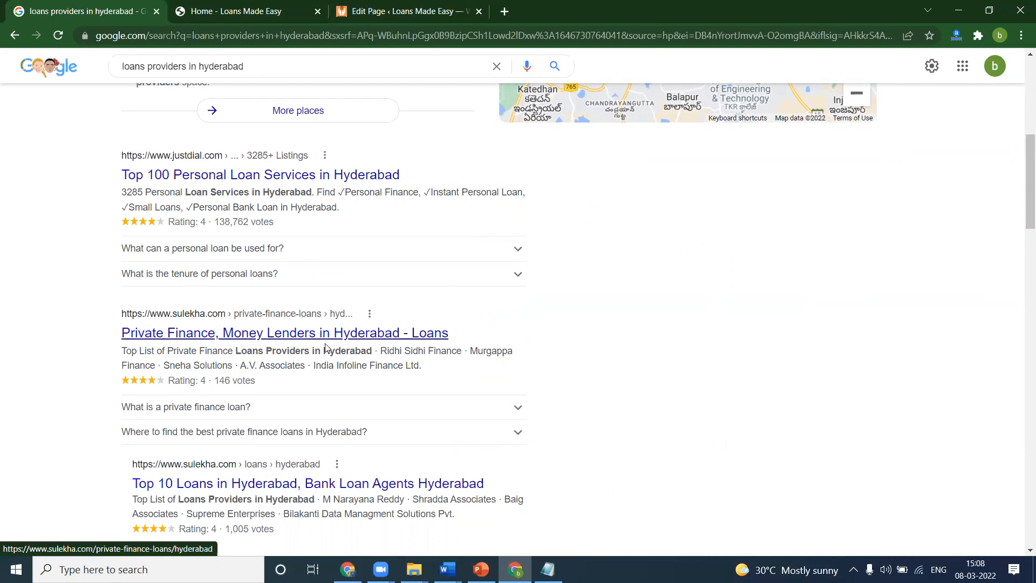
{"action": "scroll", "coordinate": [246, 359], "scroll_direction": "down", "scroll_amount": 3}
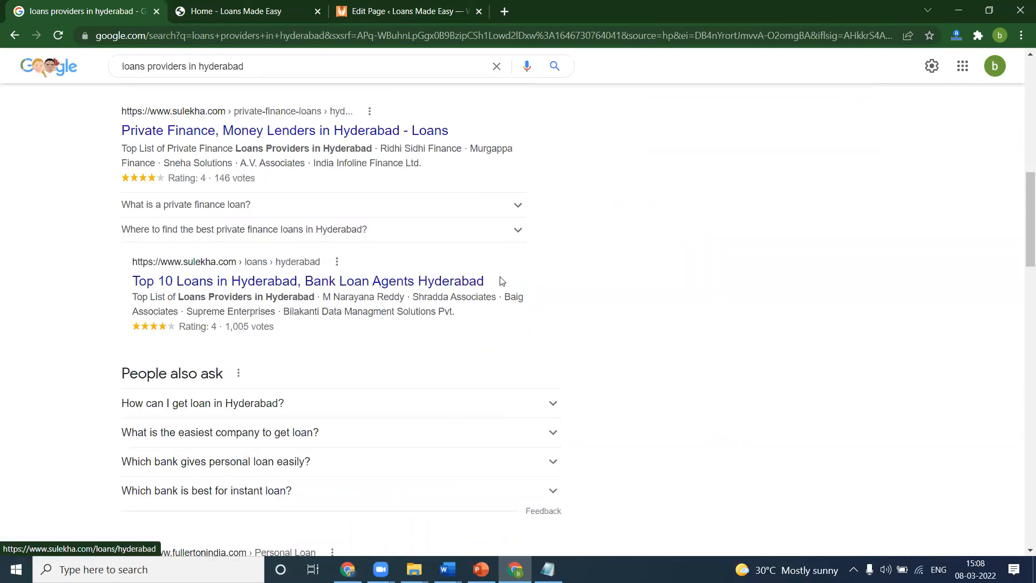
Copy "Loans in Hyderabad, Bank Loan Agents Hyderabad" from the Top 10 Loans result and replace the Notepad text with it
{"action": "left_click_drag", "start_coordinate": [485, 281], "coordinate": [180, 281]}
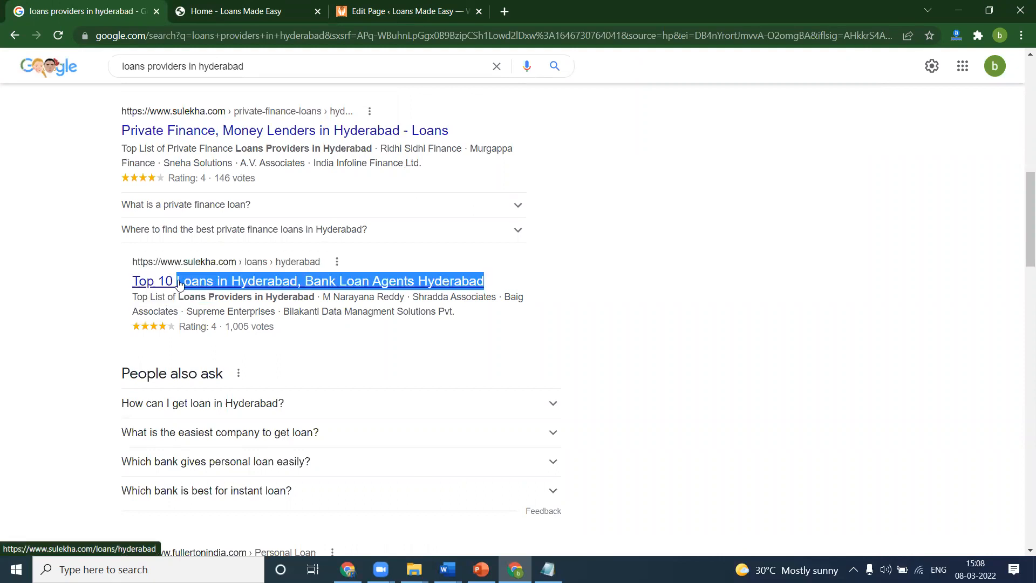
{"action": "left_click", "coordinate": [447, 569]}
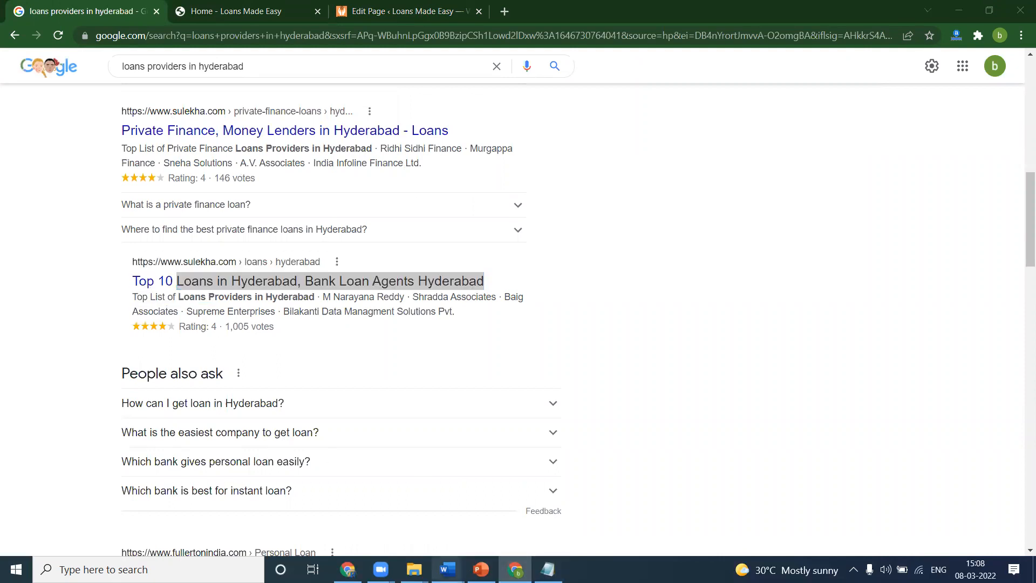
{"action": "left_click", "coordinate": [488, 523]}
{"action": "scroll", "coordinate": [484, 349], "scroll_direction": "down", "scroll_amount": 5}
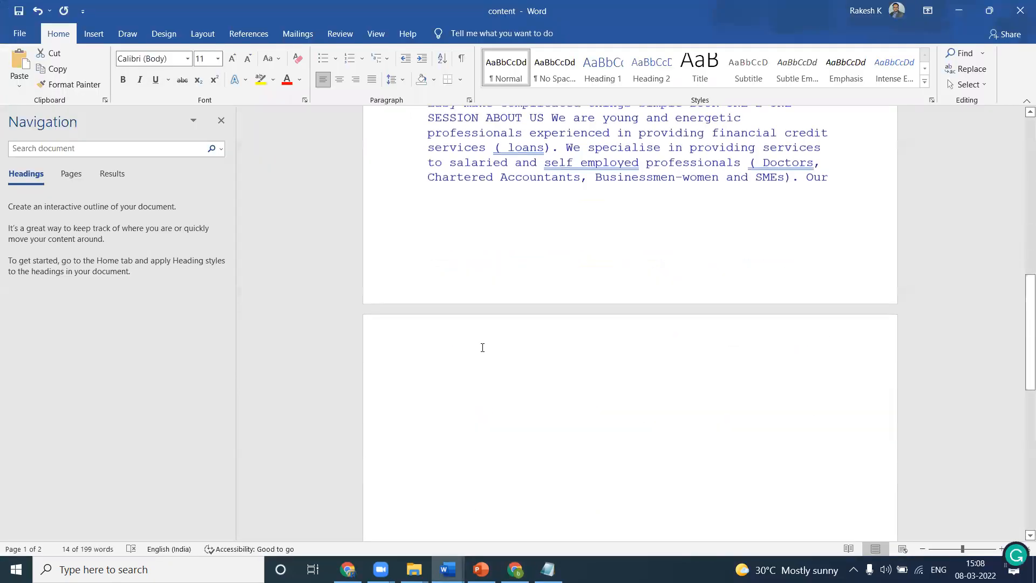
{"action": "scroll", "coordinate": [484, 348], "scroll_direction": "down", "scroll_amount": 1}
{"action": "left_click", "coordinate": [465, 340]}
{"action": "left_click", "coordinate": [547, 569]}
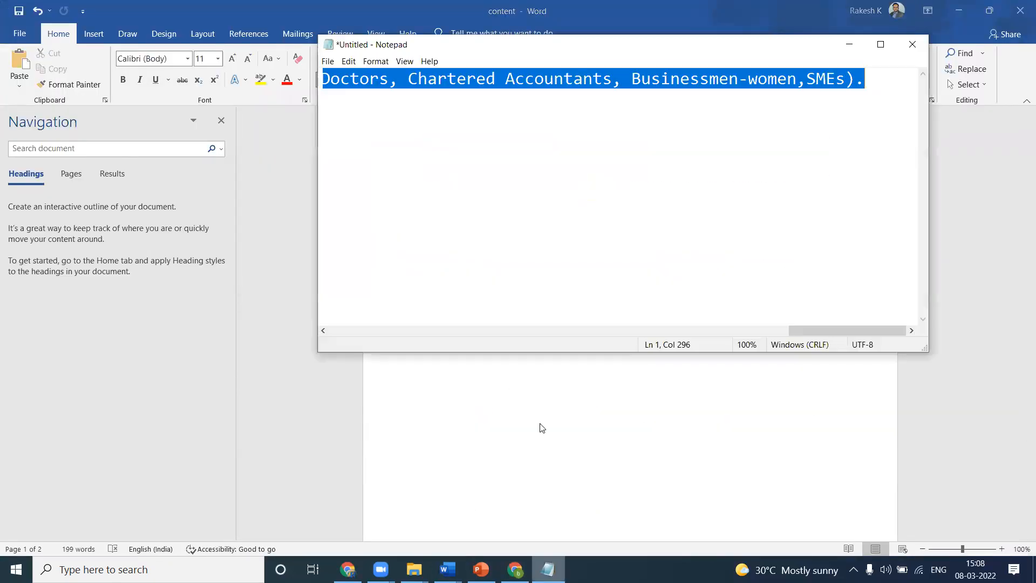
{"action": "type", "text": "Loans in Hyderabad, Bank Loan Agents Hyderabad"}
Copy the plain-text phrase from Notepad onto the blank second page of the Word content document
{"action": "key", "text": "ctrl+a"}
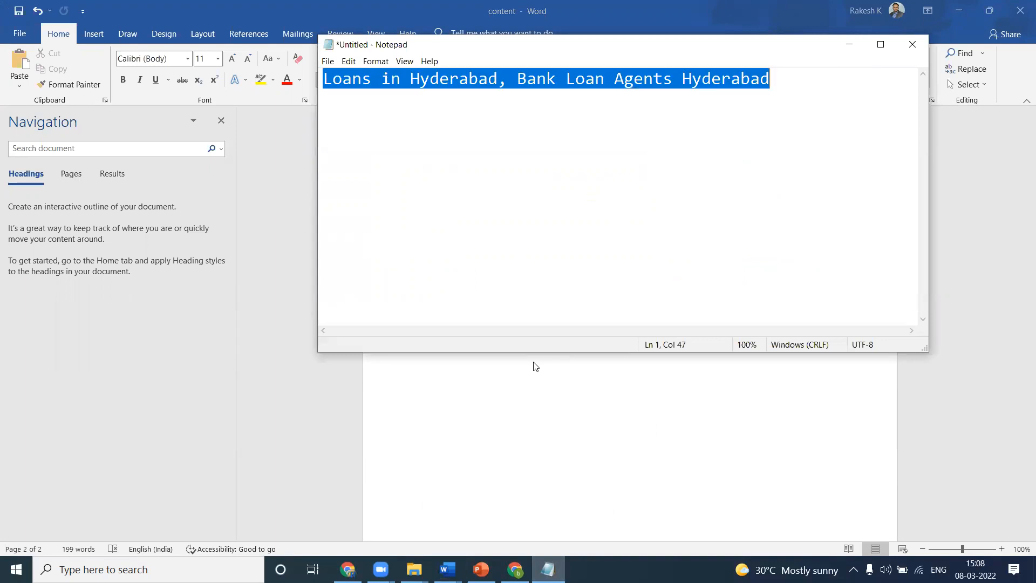
{"action": "key", "text": "ctrl+c"}
{"action": "left_click", "coordinate": [476, 342]}
{"action": "key", "text": "ctrl+v"}
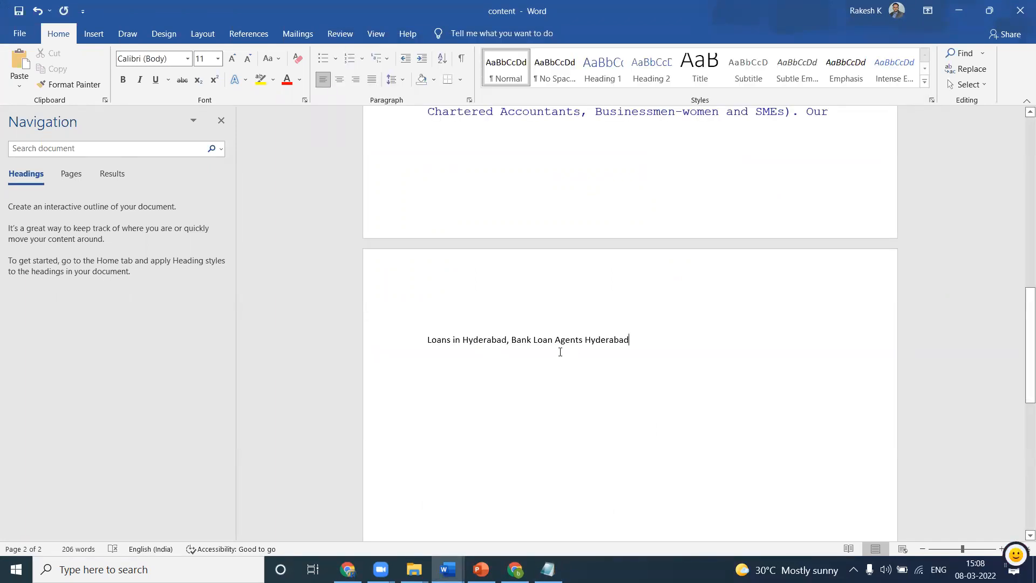
Reword the pasted phrase in Word by replacing "Agents" with "providers in"
{"action": "double_click", "coordinate": [564, 339]}
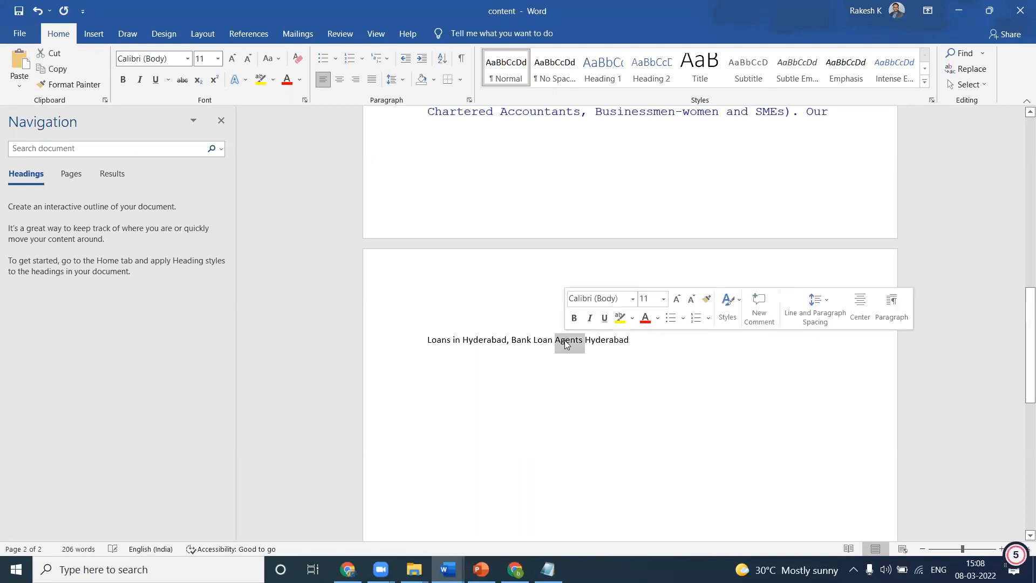
{"action": "key", "text": "Delete"}
{"action": "type", "text": "providers"}
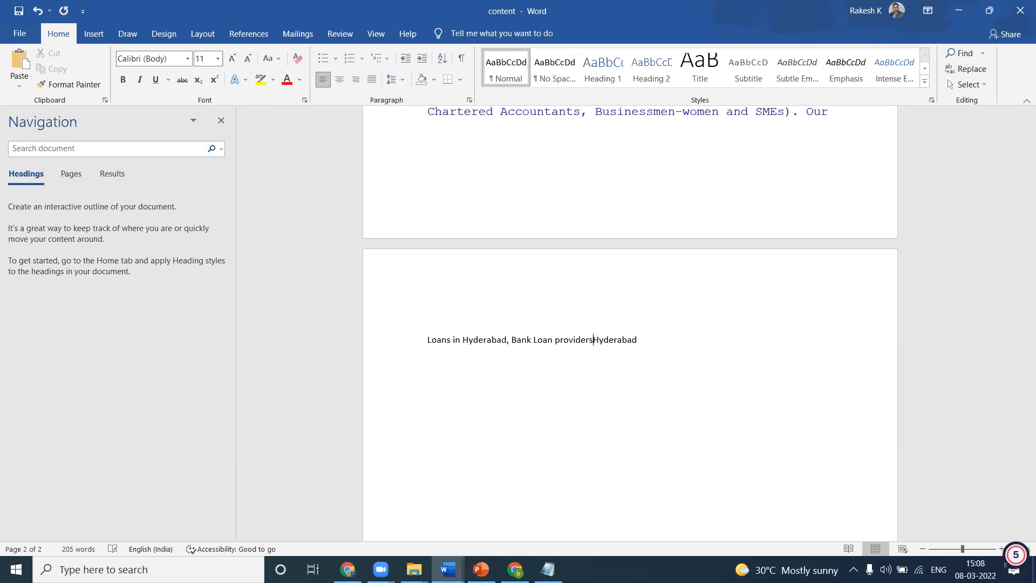
{"action": "type", "text": " in"}
Copy "Loans in Hyderabad, Bank Loan providers in Hyderabad" from the Word document and return to the Home page's editor in Chrome
{"action": "left_click", "coordinate": [383, 354]}
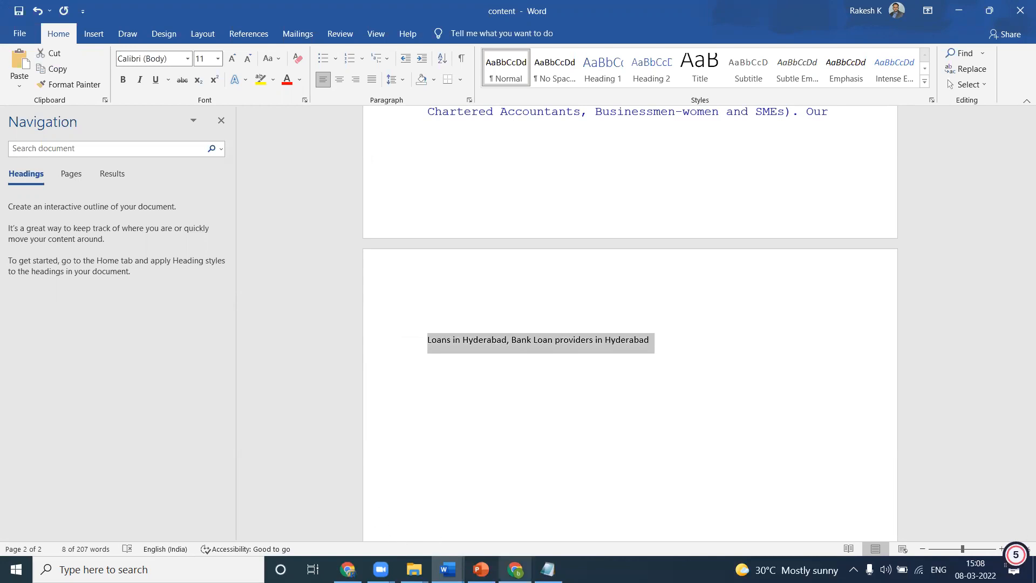
{"action": "left_click", "coordinate": [516, 569]}
{"action": "left_click", "coordinate": [383, 12]}
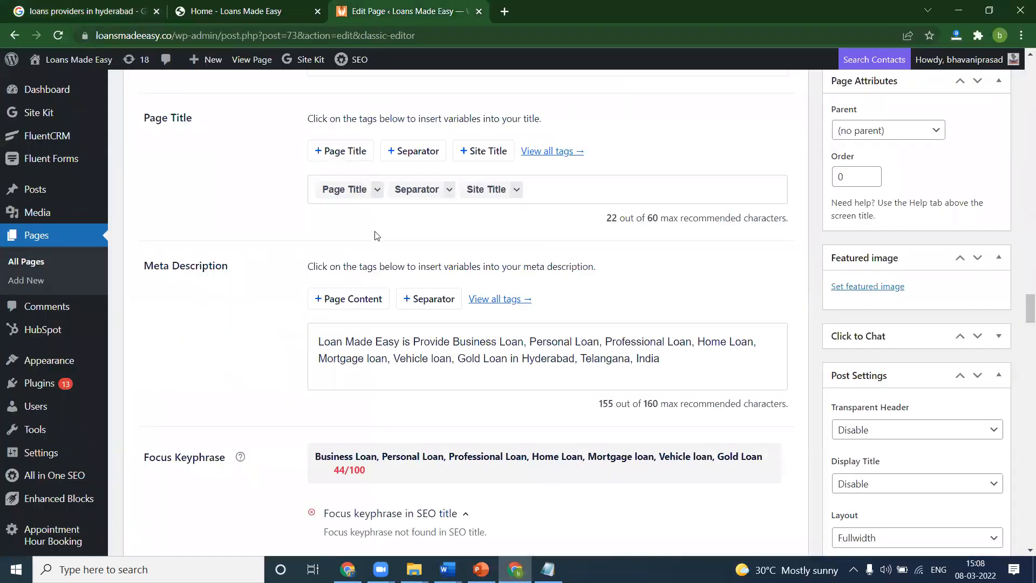
{"action": "left_click", "coordinate": [213, 12]}
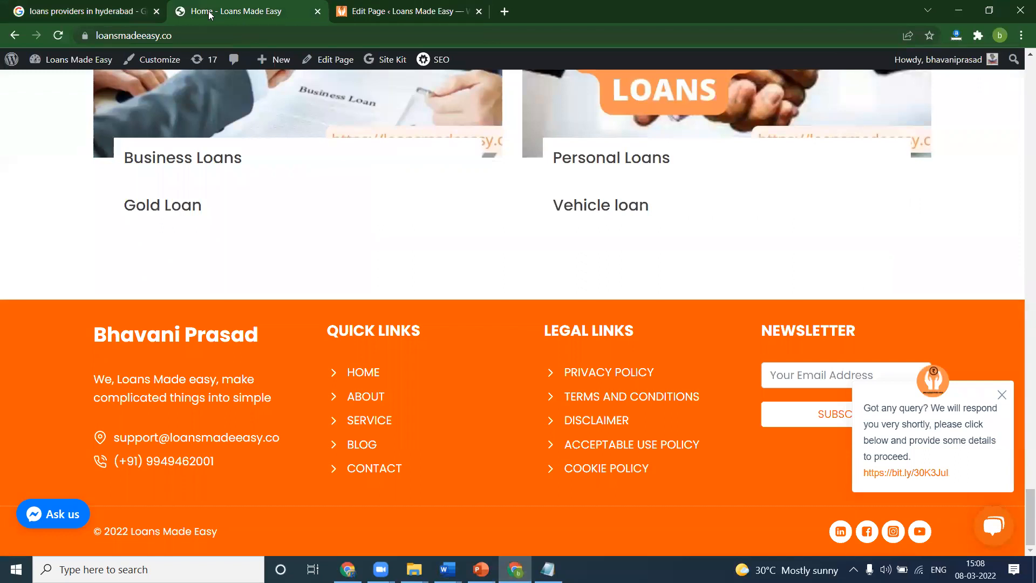
{"action": "left_click", "coordinate": [356, 10]}
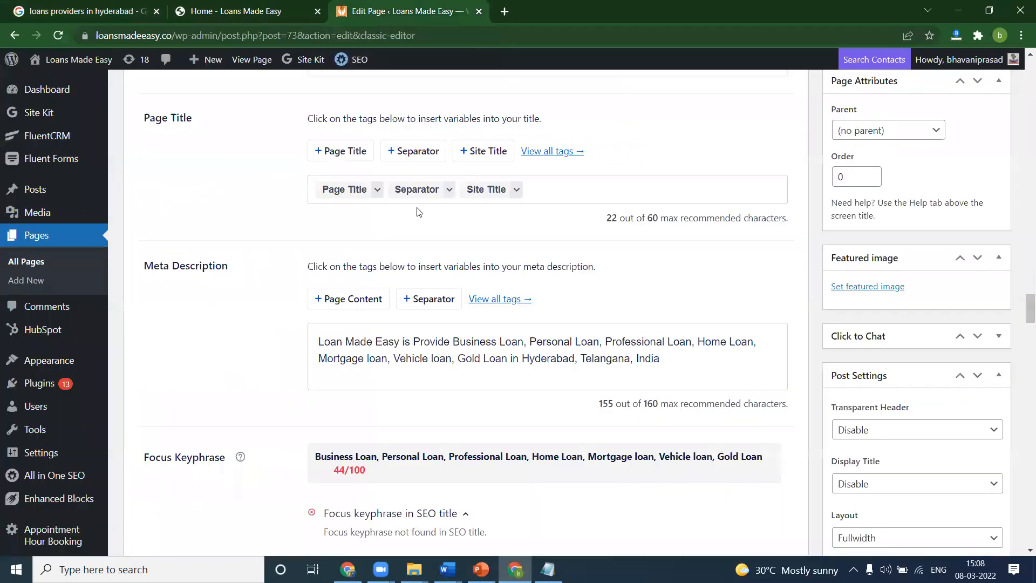
Replace the Page Title tag in the SEO title with the copied phrase, keeping Separator and Site Title, and update the page
{"action": "left_click", "coordinate": [534, 186]}
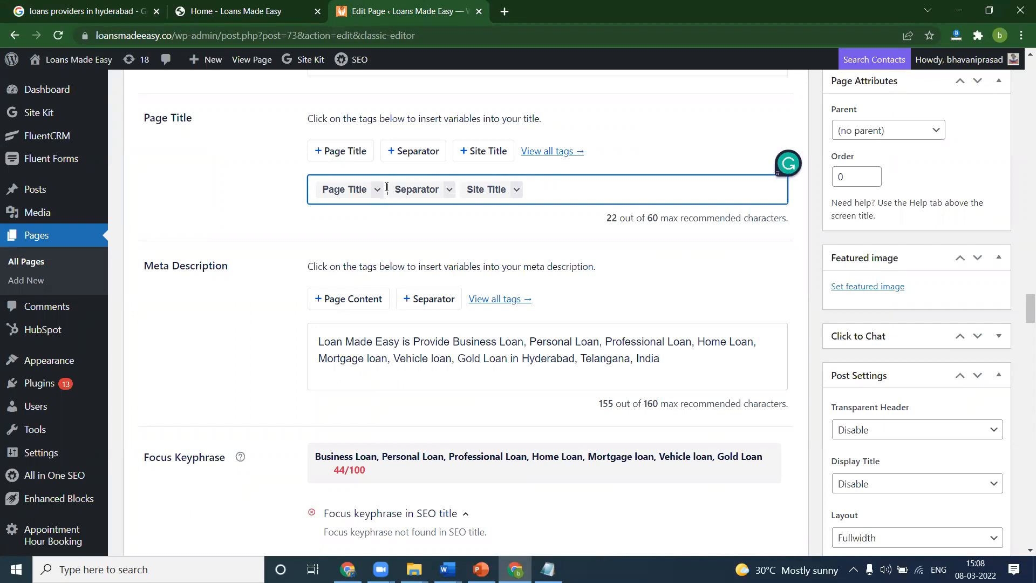
{"action": "key", "text": "BackSpace"}
{"action": "key", "text": "BackSpace"}
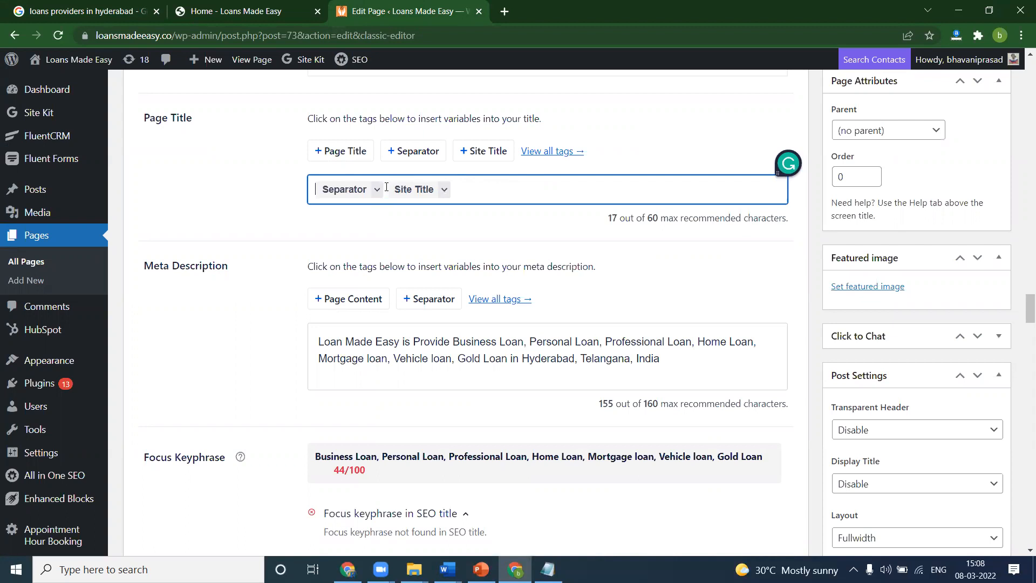
{"action": "key", "text": "ctrl+v"}
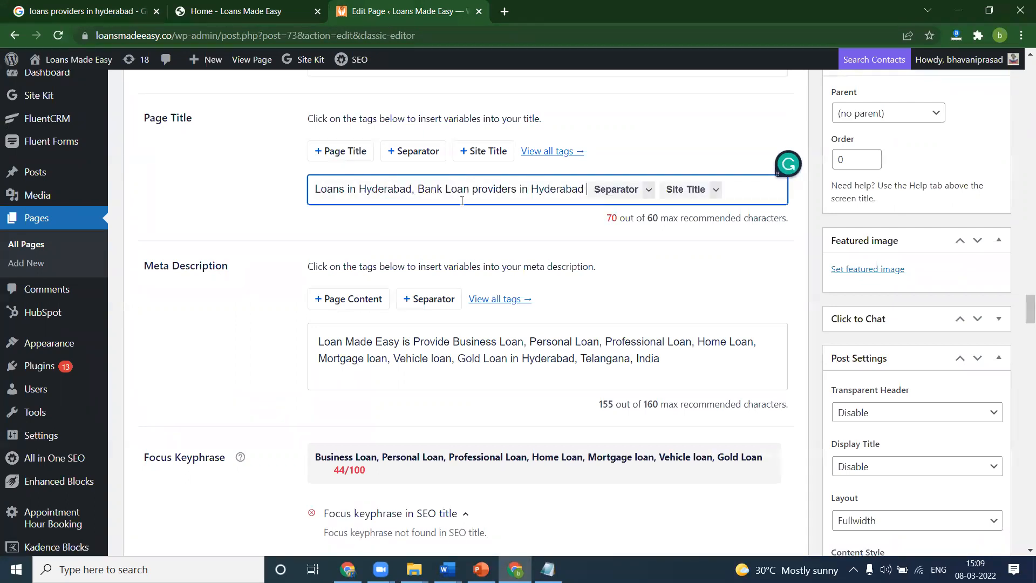
{"action": "scroll", "coordinate": [917, 296], "scroll_direction": "up", "scroll_amount": 4}
{"action": "left_click", "coordinate": [976, 217]}
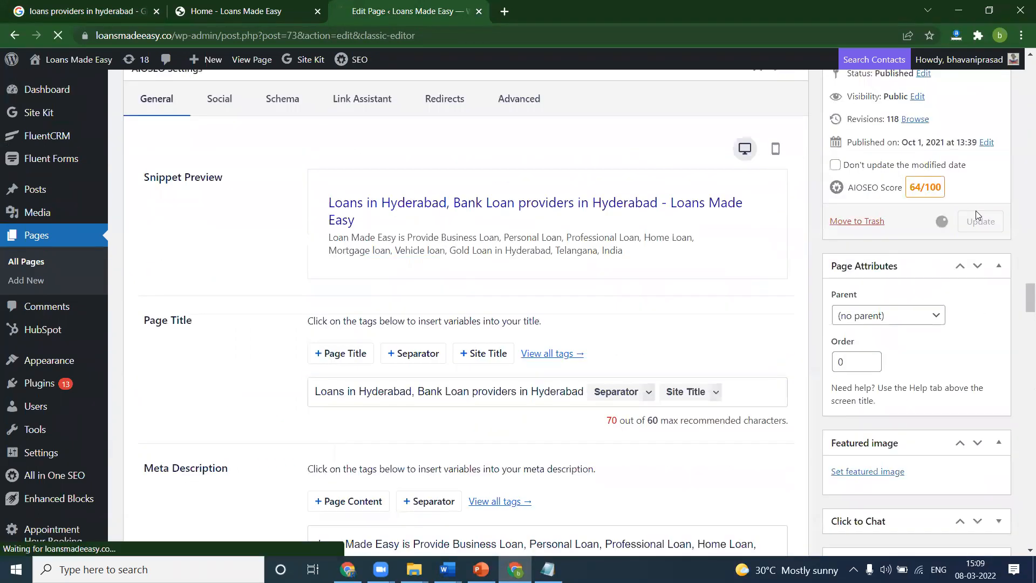
Reload the live Loans Made Easy home page and check the title tag in its page source
{"action": "left_click", "coordinate": [236, 11]}
{"action": "key", "text": "F5"}
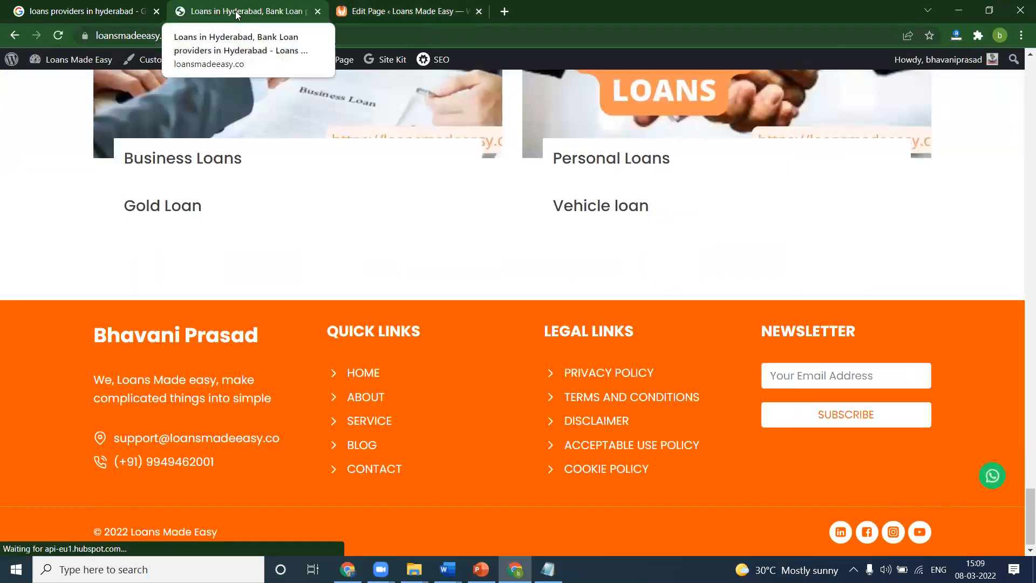
{"action": "key", "text": "ctrl+u"}
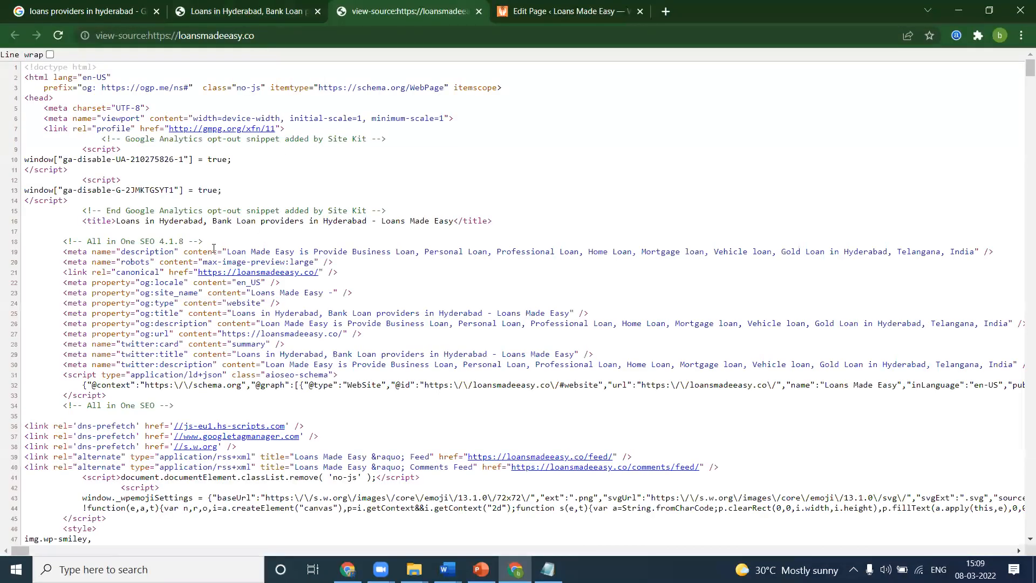
{"action": "key", "text": "ctrl+plus"}
{"action": "key", "text": "ctrl+plus"}
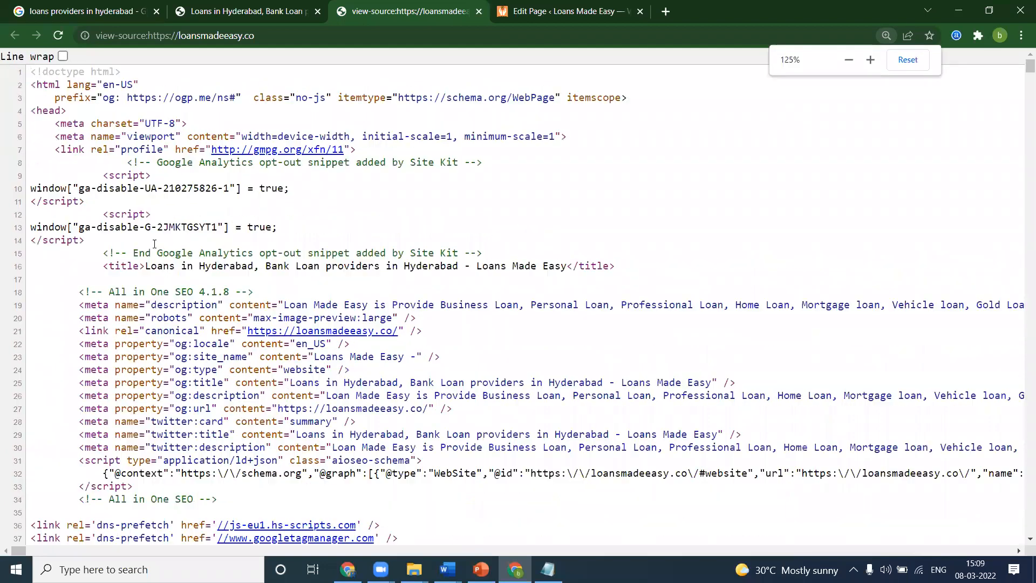
{"action": "left_click_drag", "start_coordinate": [146, 265], "coordinate": [341, 277]}
{"action": "left_click_drag", "start_coordinate": [450, 271], "coordinate": [573, 268]}
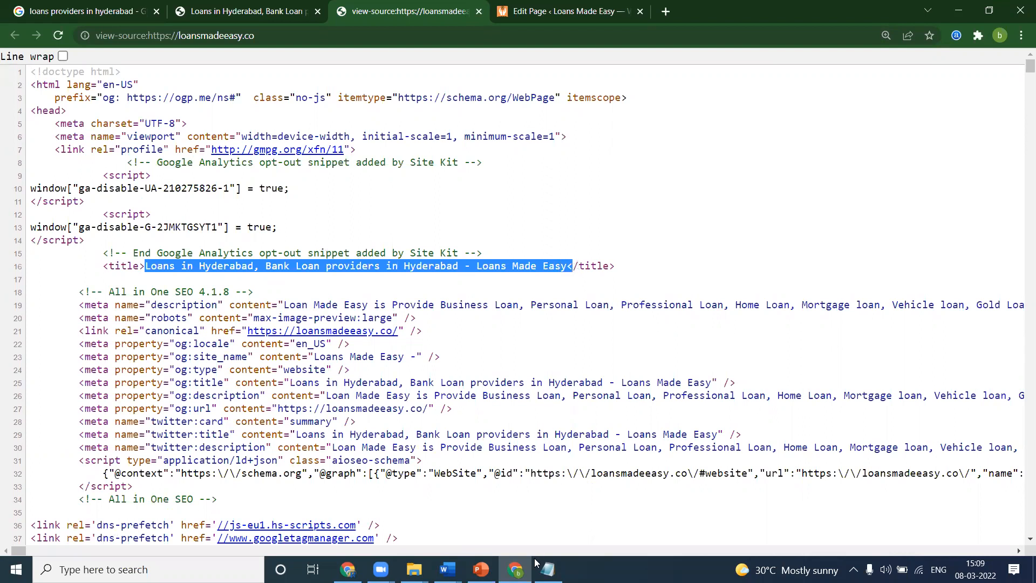
Switch to the Word content document and copy "Business" from the Our Loan Services list
{"action": "left_click", "coordinate": [447, 569]}
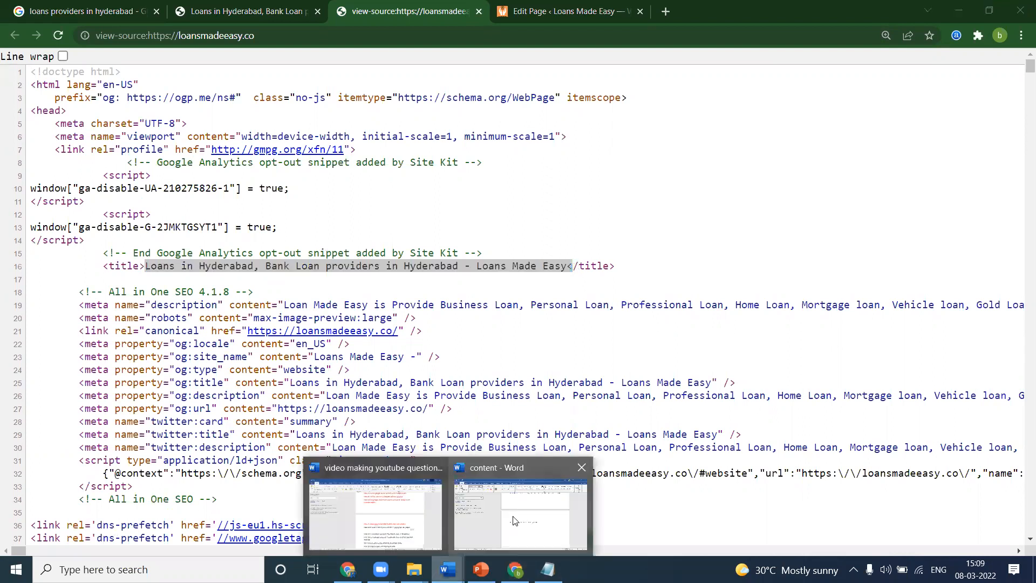
{"action": "left_click", "coordinate": [513, 521]}
{"action": "scroll", "coordinate": [502, 357], "scroll_direction": "up", "scroll_amount": 8}
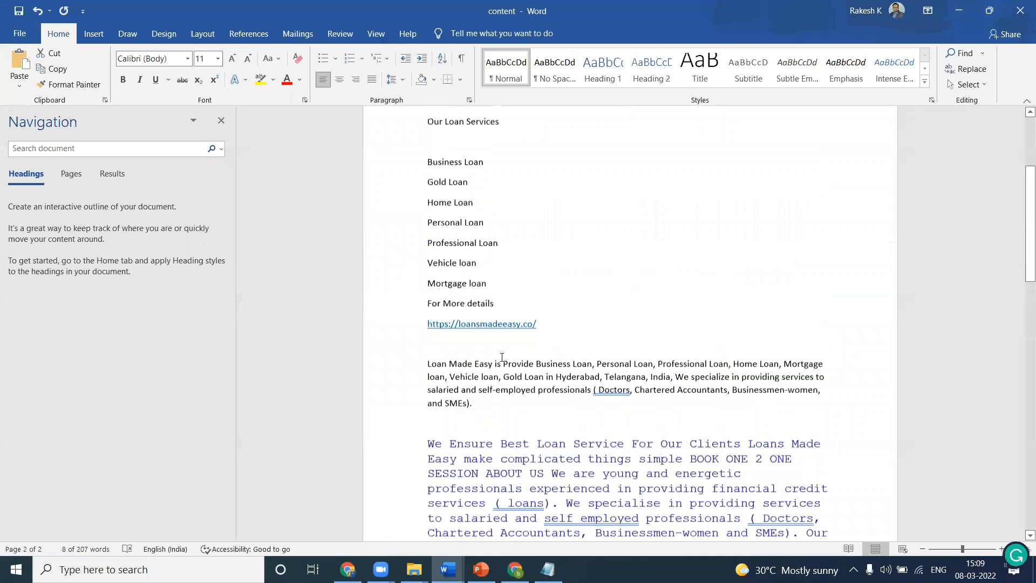
{"action": "scroll", "coordinate": [501, 357], "scroll_direction": "up", "scroll_amount": 1}
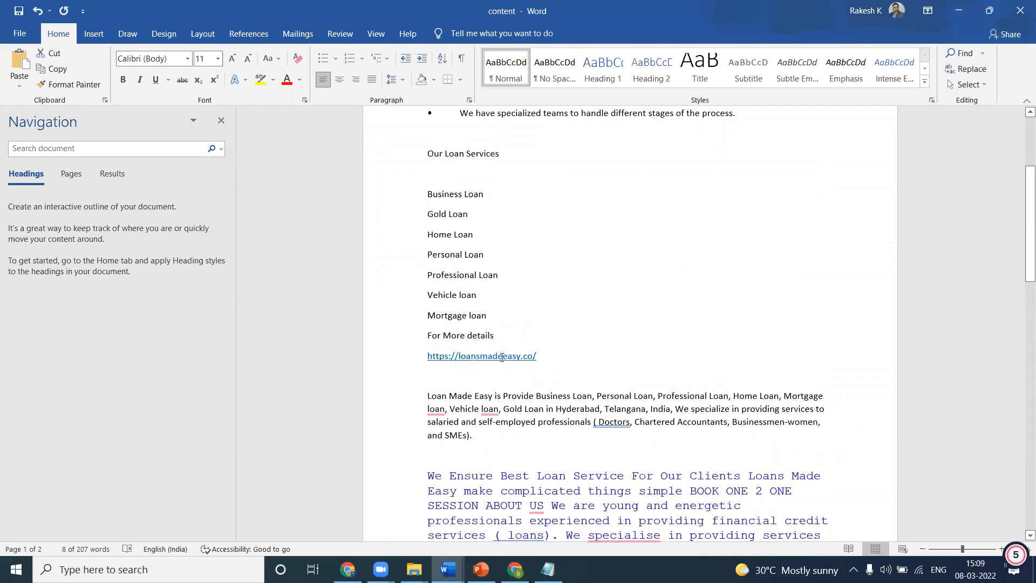
{"action": "double_click", "coordinate": [440, 193]}
{"action": "key", "text": "ctrl+c"}
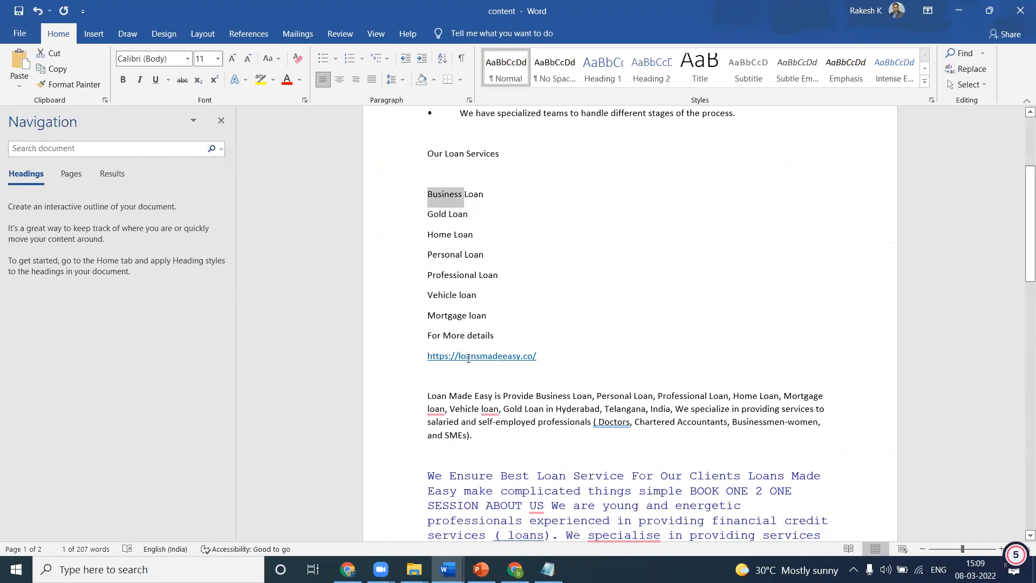
Paste "Business" below the existing phrase on the second page and extend it to "Business, personal, professional"
{"action": "scroll", "coordinate": [463, 356], "scroll_direction": "down", "scroll_amount": 10}
{"action": "left_click", "coordinate": [448, 341]}
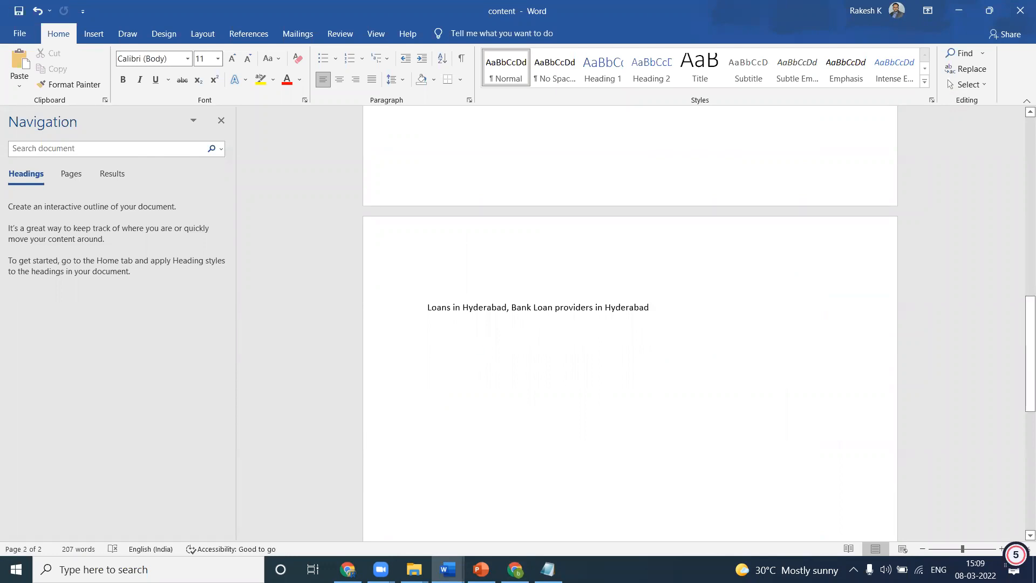
{"action": "key", "text": "ctrl+v"}
{"action": "type", "text": ", "}
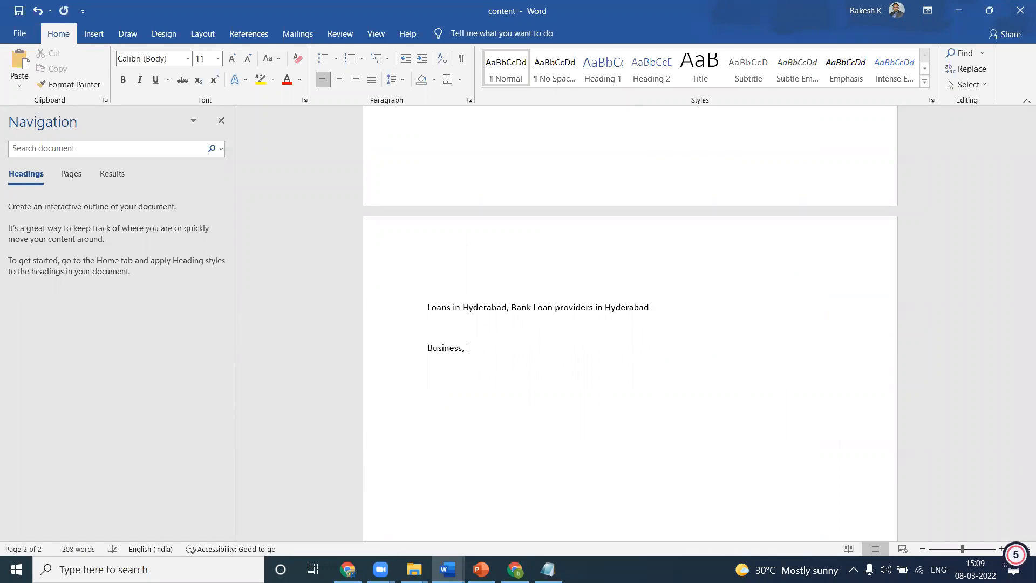
{"action": "type", "text": "personal, professional"}
Copy "Loan providers in Hyderabad" from the phrase above and append it to the new line
{"action": "left_click_drag", "start_coordinate": [649, 307], "coordinate": [540, 310]}
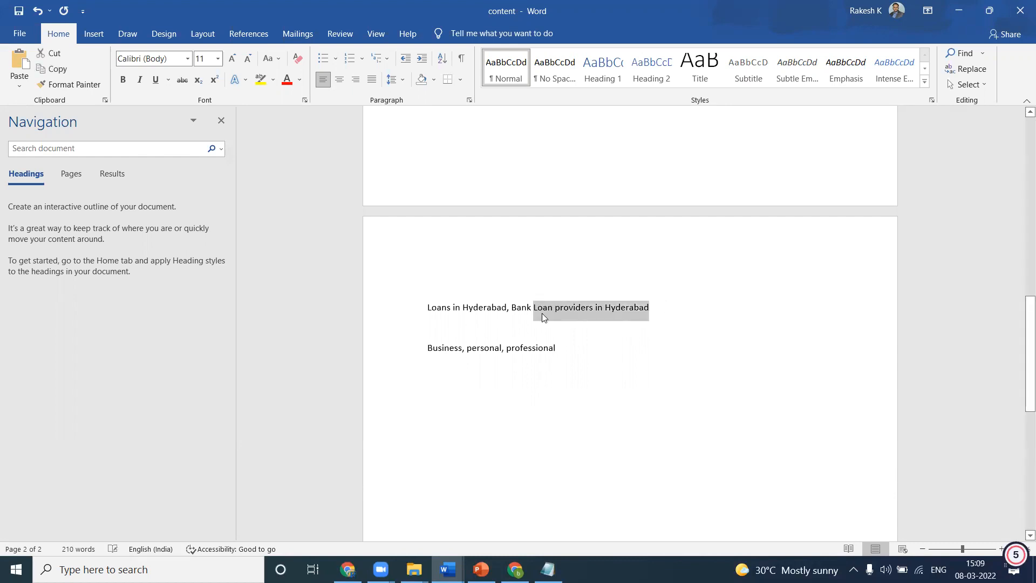
{"action": "key", "text": "ctrl+c"}
{"action": "left_click", "coordinate": [557, 348]}
{"action": "key", "text": "ctrl+v"}
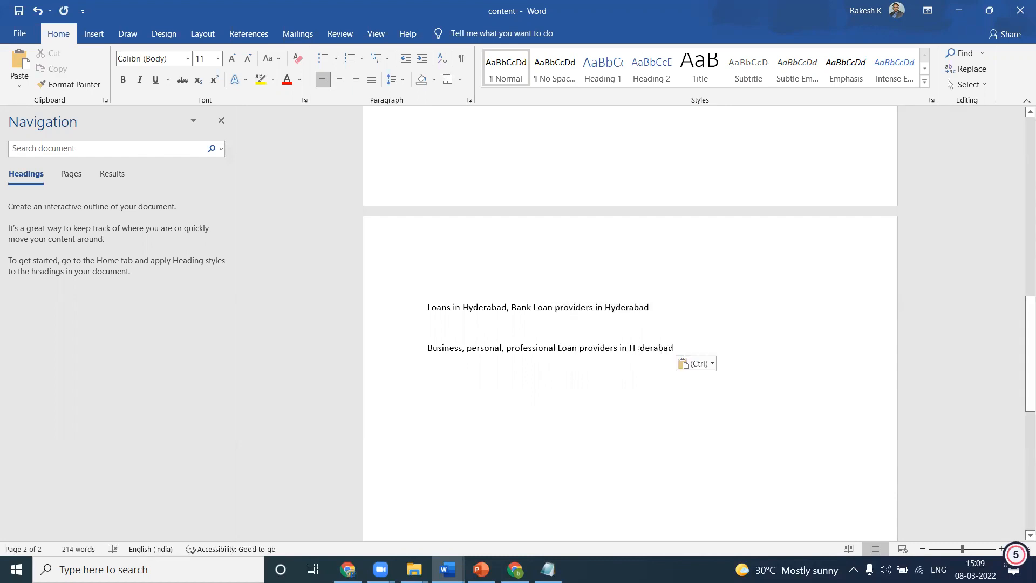
Copy the line "Business, personal, professional Loan providers in Hyderabad", search Google for it in Chrome and review the ranking titles
{"action": "left_click", "coordinate": [400, 358]}
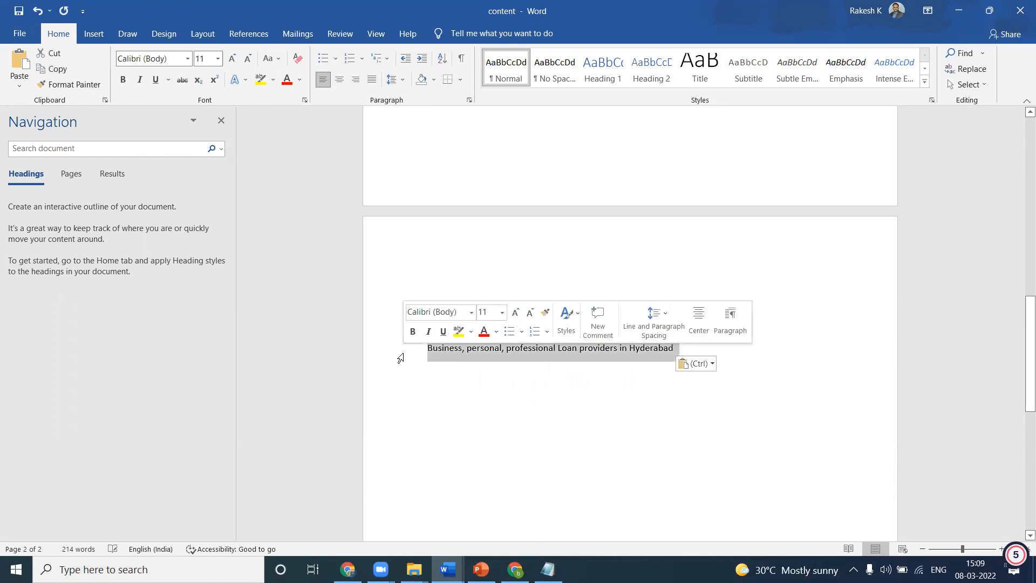
{"action": "key", "text": "alt+Tab"}
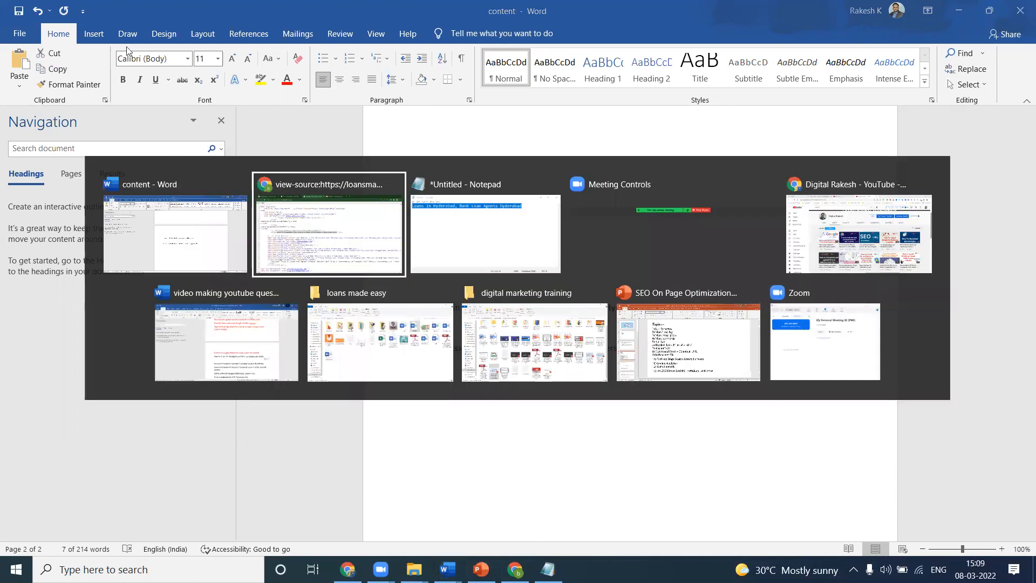
{"action": "triple_click", "coordinate": [219, 74]}
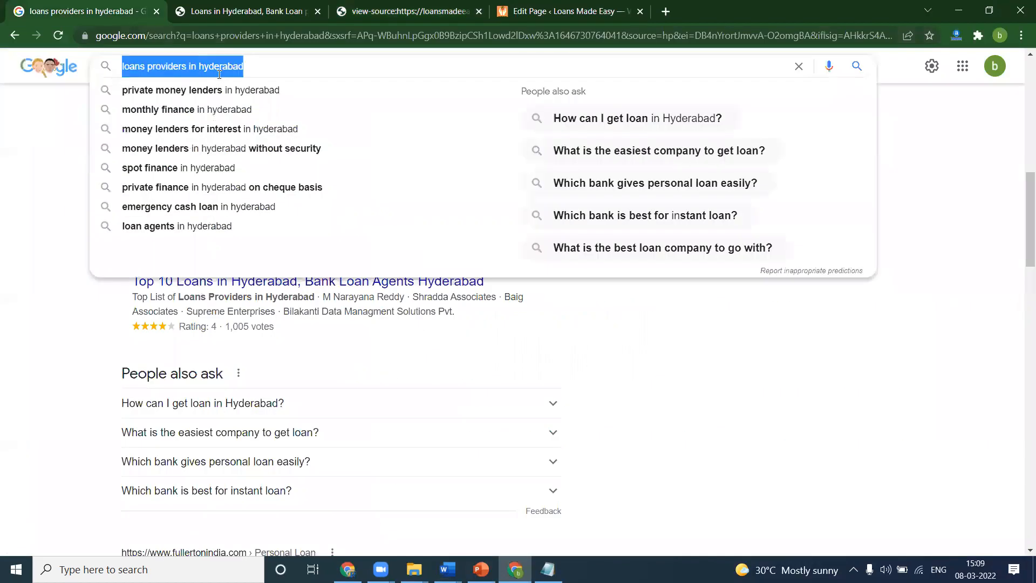
{"action": "key", "text": "ctrl+v"}
{"action": "key", "text": "Return"}
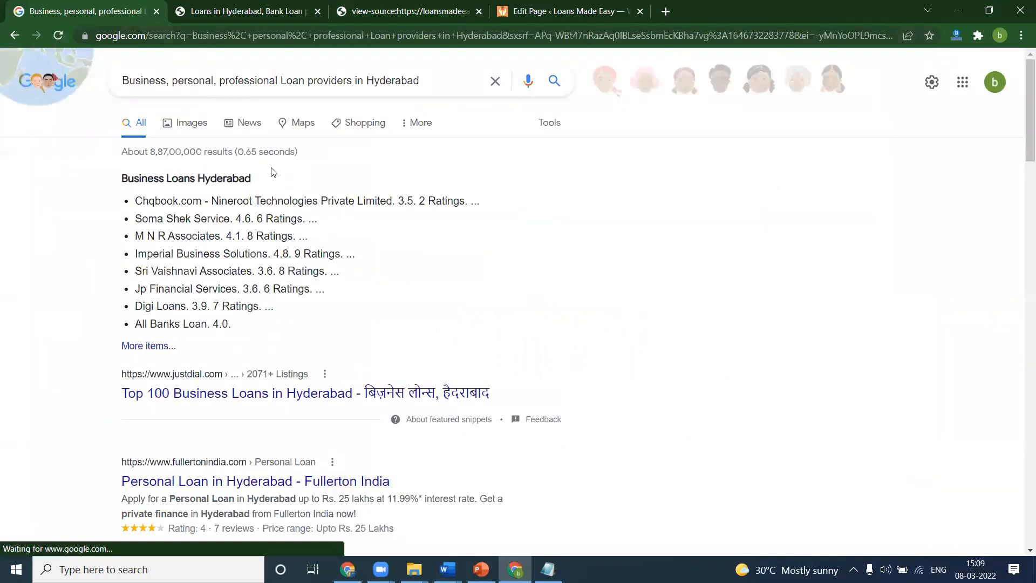
{"action": "scroll", "coordinate": [273, 173], "scroll_direction": "down", "scroll_amount": 3}
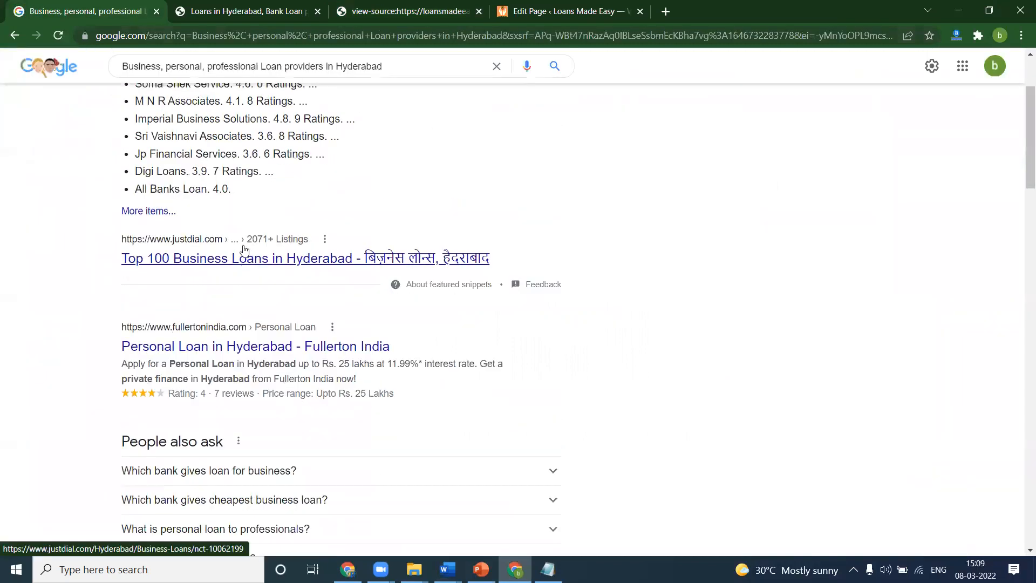
Replace the SEO title's phrase with "Business, personal, professional Loan providers in Hyderabad" on the Home page and update the page
{"action": "left_click", "coordinate": [533, 7]}
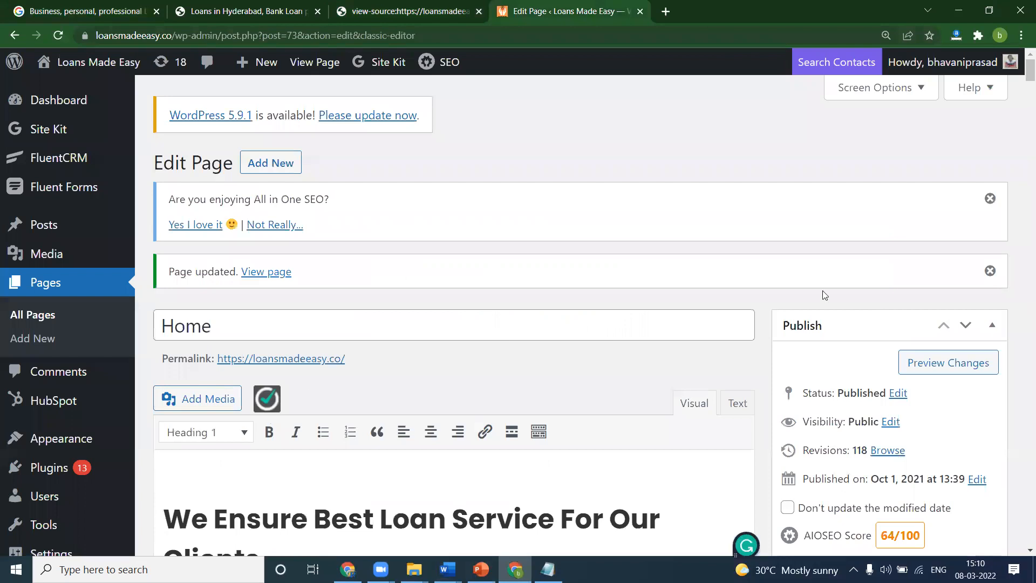
{"action": "scroll", "coordinate": [822, 290], "scroll_direction": "down", "scroll_amount": 10}
{"action": "left_click_drag", "start_coordinate": [1026, 105], "coordinate": [1018, 317]}
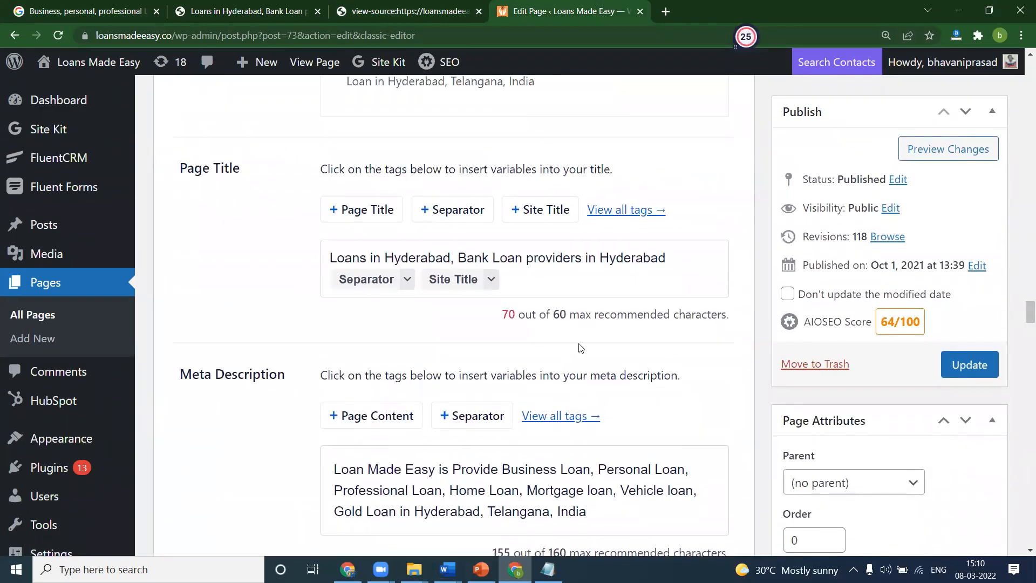
{"action": "left_click_drag", "start_coordinate": [666, 254], "coordinate": [322, 261]}
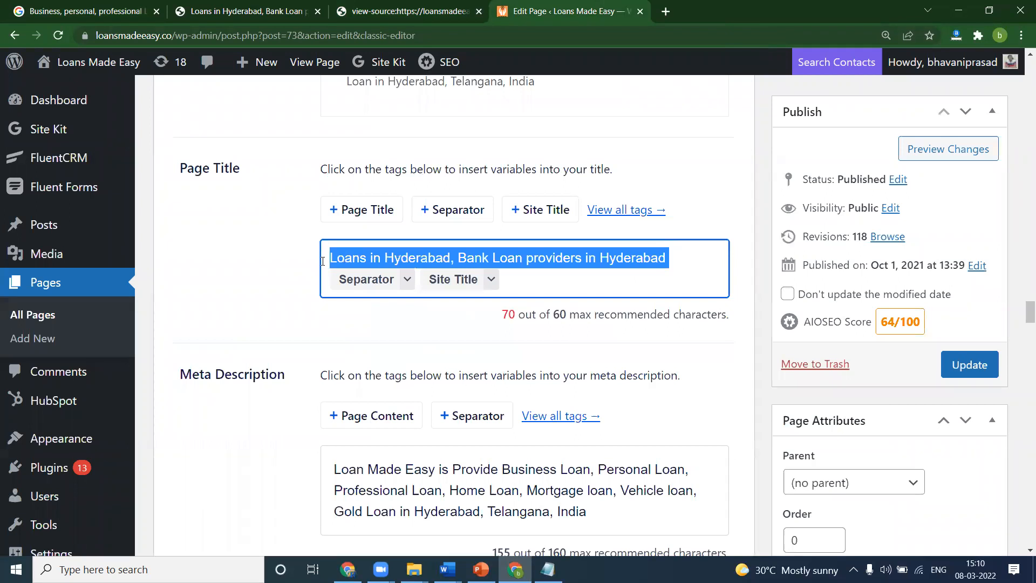
{"action": "key", "text": "ctrl+v"}
{"action": "left_click", "coordinate": [968, 366]}
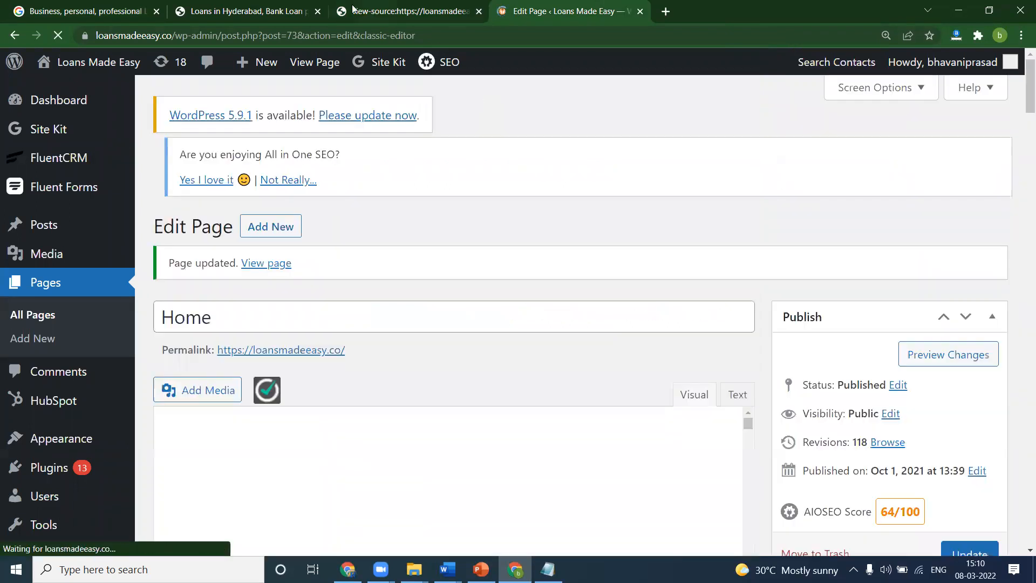
Reload the live home page and open its source code to check the updated title tag
{"action": "left_click", "coordinate": [249, 5]}
{"action": "left_click", "coordinate": [51, 38]}
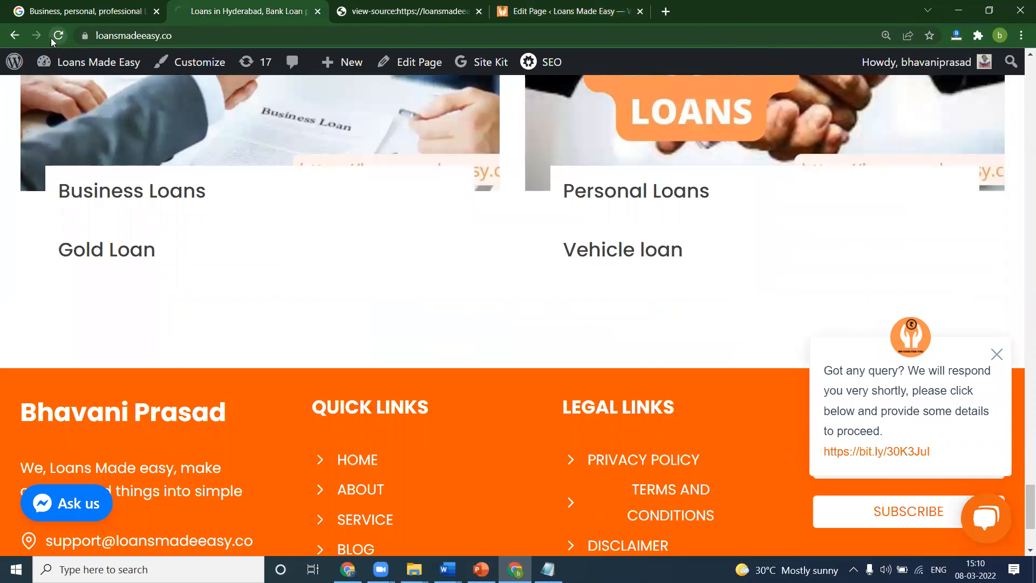
{"action": "key", "text": "ctrl+u"}
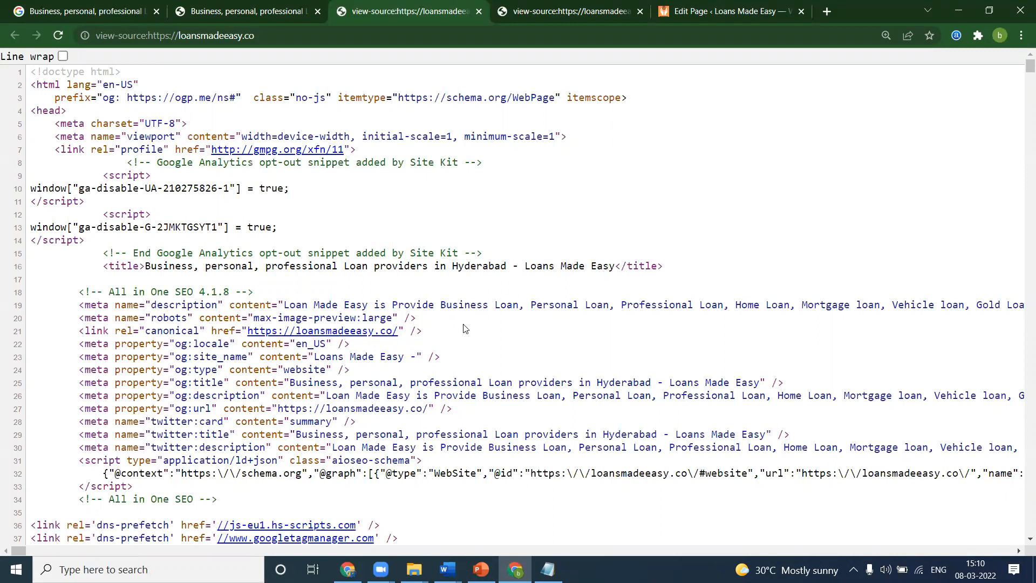
Return to the live home page, reload it and review its content from the banner through the loan services to the contact section
{"action": "left_click", "coordinate": [263, 9]}
{"action": "left_click", "coordinate": [58, 36]}
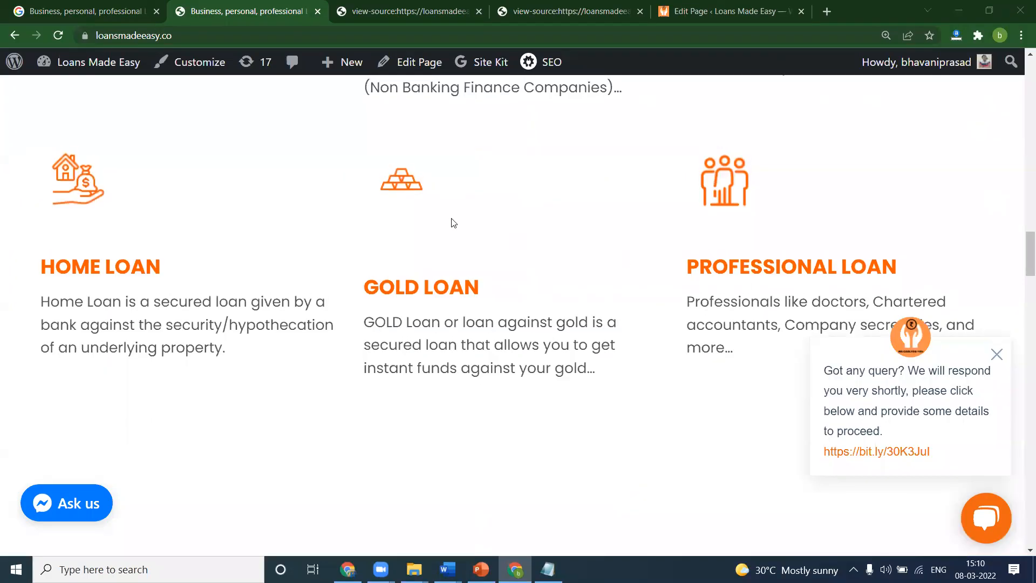
{"action": "scroll", "coordinate": [453, 223], "scroll_direction": "up", "scroll_amount": 5}
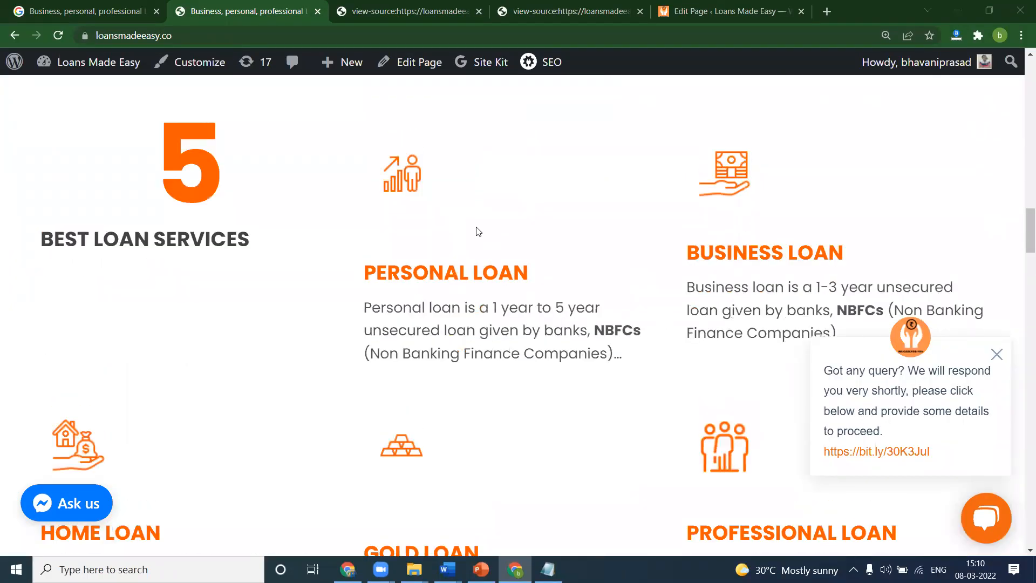
{"action": "scroll", "coordinate": [476, 230], "scroll_direction": "up", "scroll_amount": 20}
{"action": "scroll", "coordinate": [475, 225], "scroll_direction": "up", "scroll_amount": 2}
{"action": "scroll", "coordinate": [476, 229], "scroll_direction": "down", "scroll_amount": 9}
{"action": "scroll", "coordinate": [477, 233], "scroll_direction": "down", "scroll_amount": 2, "text": "ctrl"}
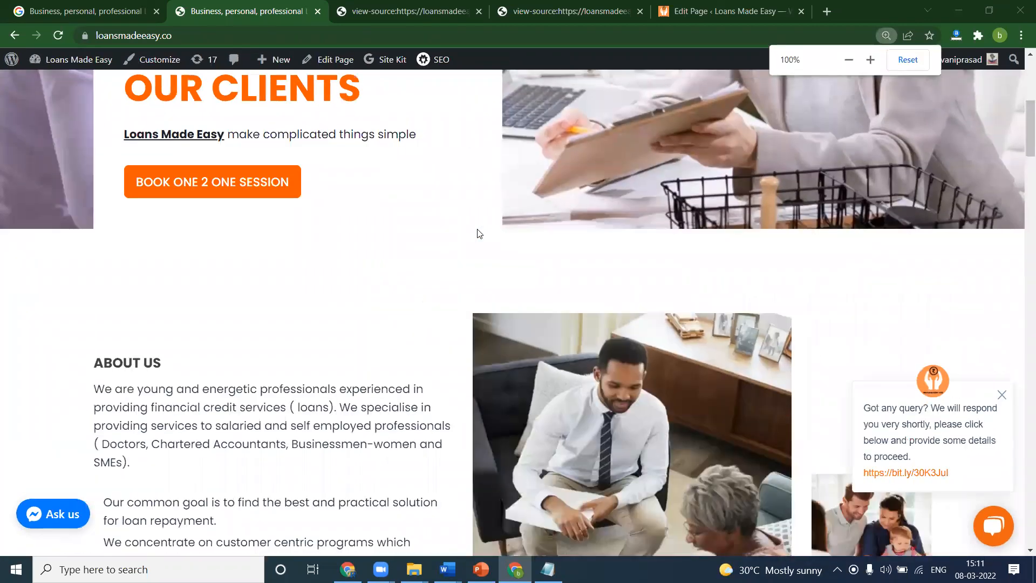
{"action": "scroll", "coordinate": [477, 233], "scroll_direction": "down", "scroll_amount": 15}
{"action": "scroll", "coordinate": [478, 237], "scroll_direction": "down", "scroll_amount": 20}
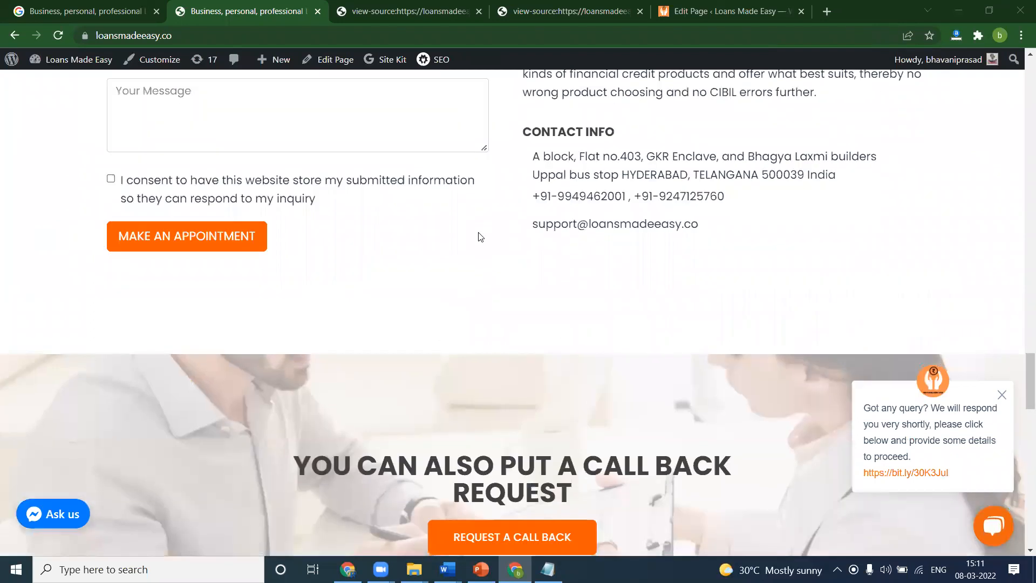
Review the live home page from the contact and latest blog sections up through the About Us section
{"action": "scroll", "coordinate": [478, 236], "scroll_direction": "up", "scroll_amount": 1}
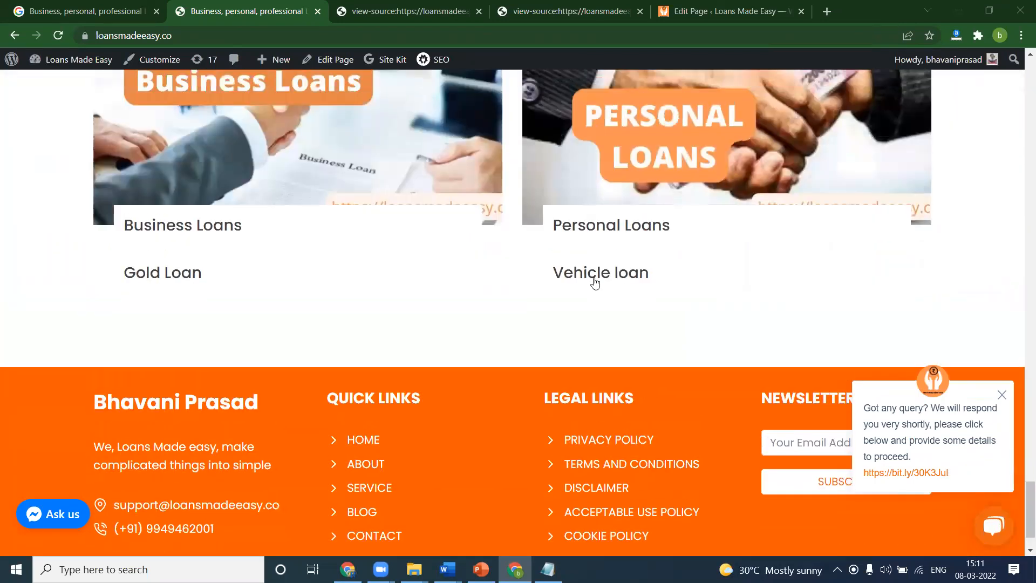
{"action": "scroll", "coordinate": [240, 251], "scroll_direction": "up", "scroll_amount": 7}
{"action": "scroll", "coordinate": [478, 201], "scroll_direction": "up", "scroll_amount": 2}
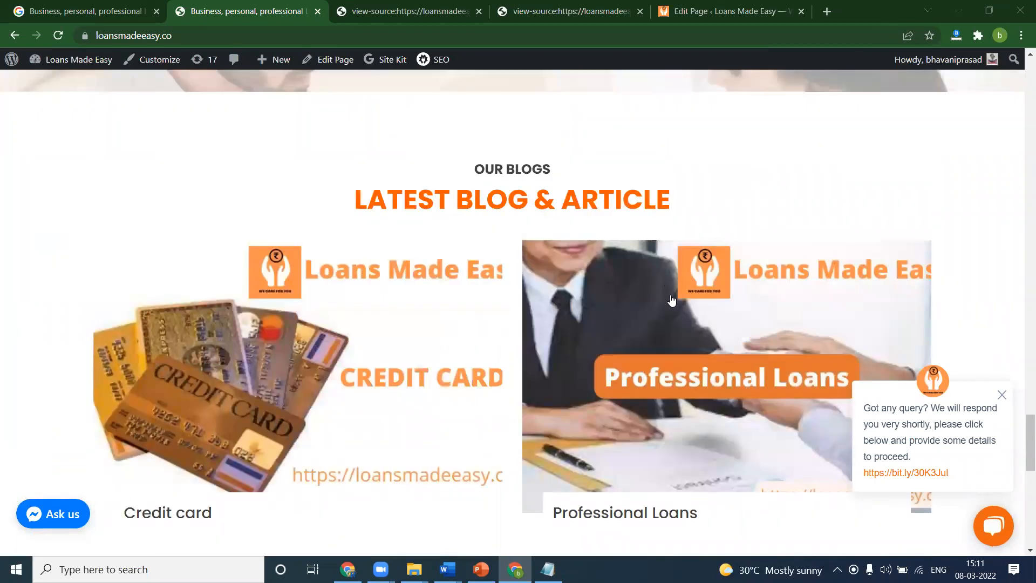
{"action": "scroll", "coordinate": [673, 300], "scroll_direction": "up", "scroll_amount": 10}
{"action": "scroll", "coordinate": [674, 297], "scroll_direction": "up", "scroll_amount": 12}
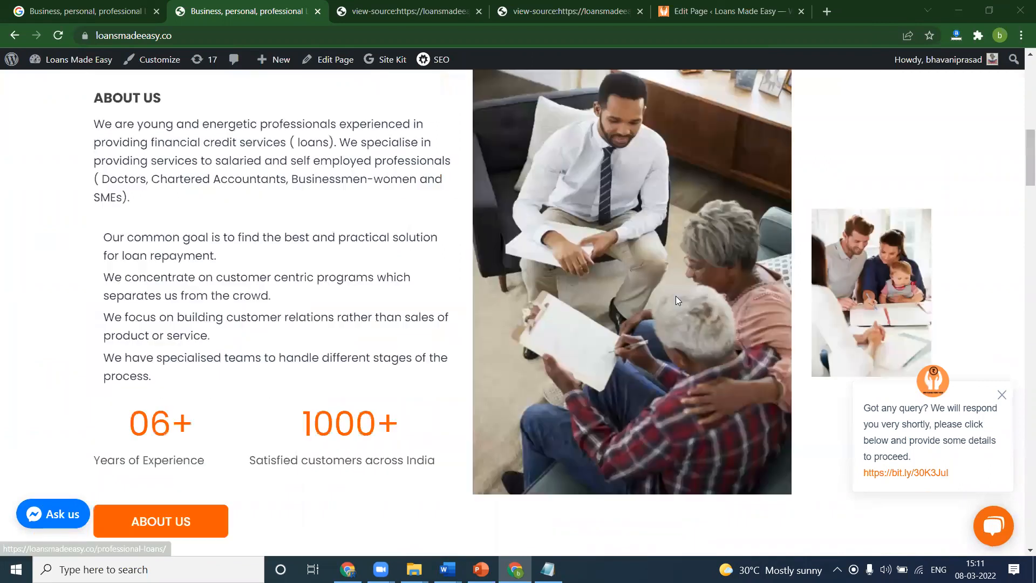
Open the site's Blog page, look through its list of loan posts and return to the home page
{"action": "left_click", "coordinate": [577, 114]}
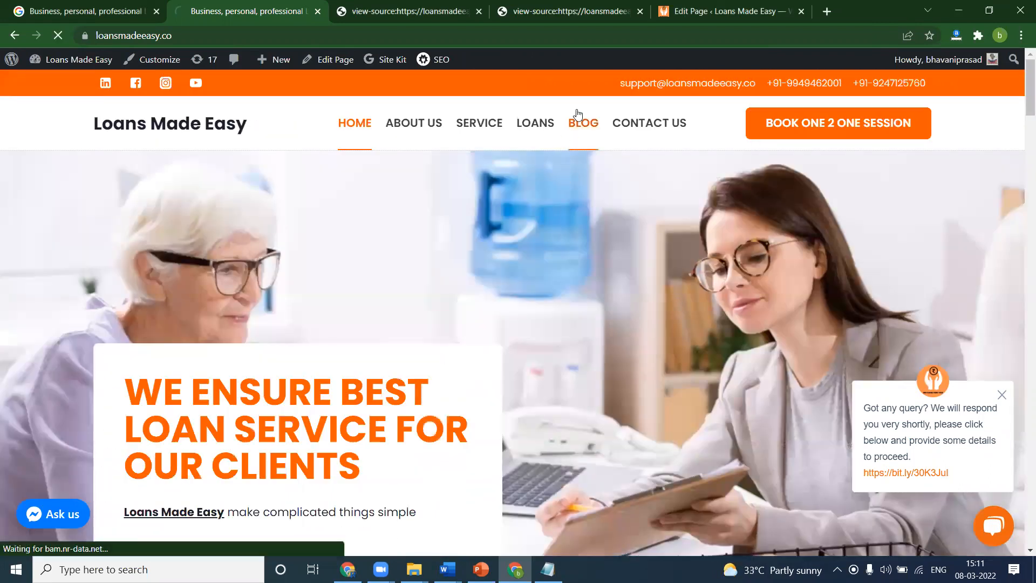
{"action": "scroll", "coordinate": [619, 214], "scroll_direction": "down", "scroll_amount": 5}
{"action": "scroll", "coordinate": [620, 214], "scroll_direction": "down", "scroll_amount": 12}
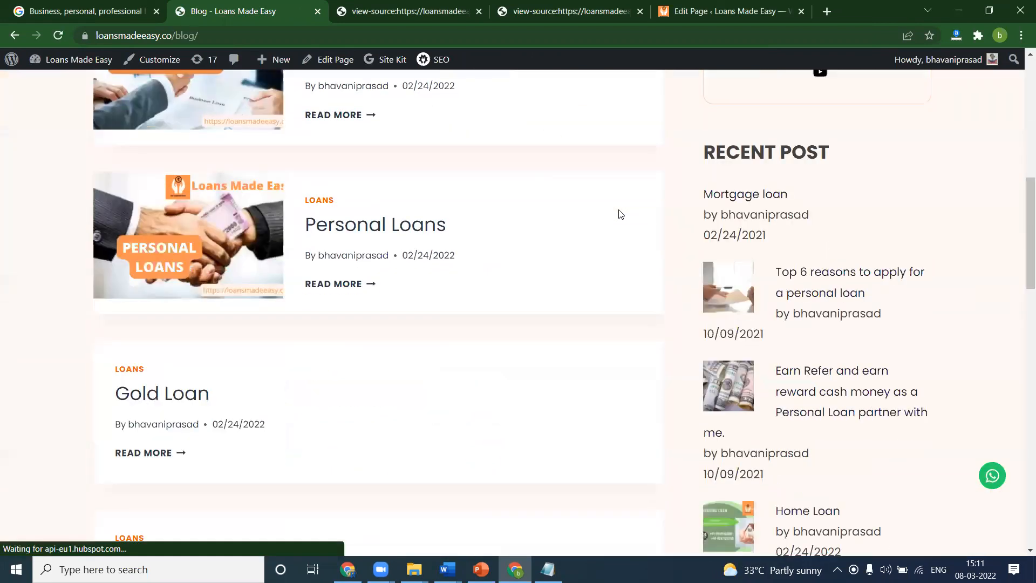
{"action": "scroll", "coordinate": [620, 214], "scroll_direction": "down", "scroll_amount": 10}
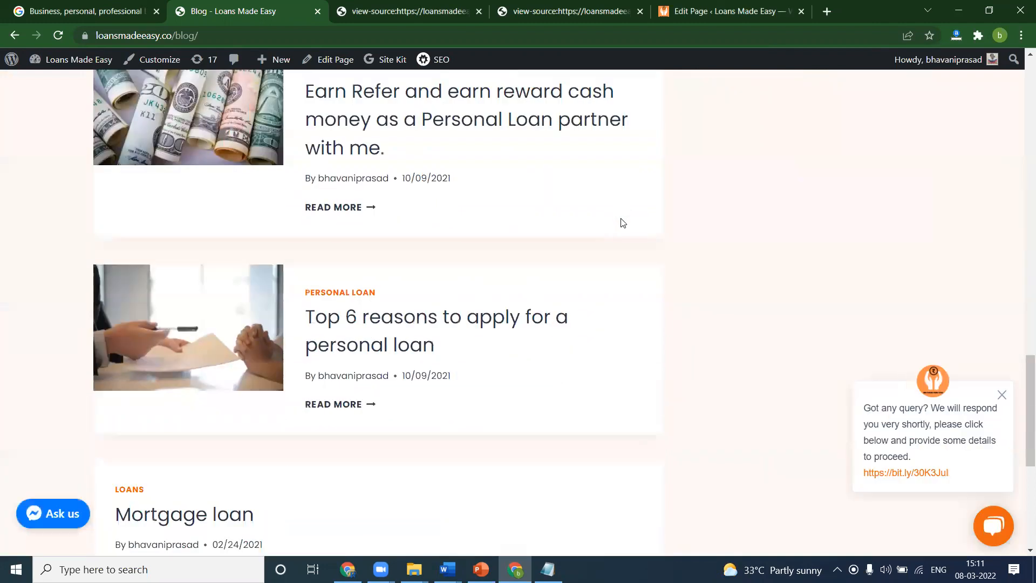
{"action": "scroll", "coordinate": [592, 232], "scroll_direction": "up", "scroll_amount": 20}
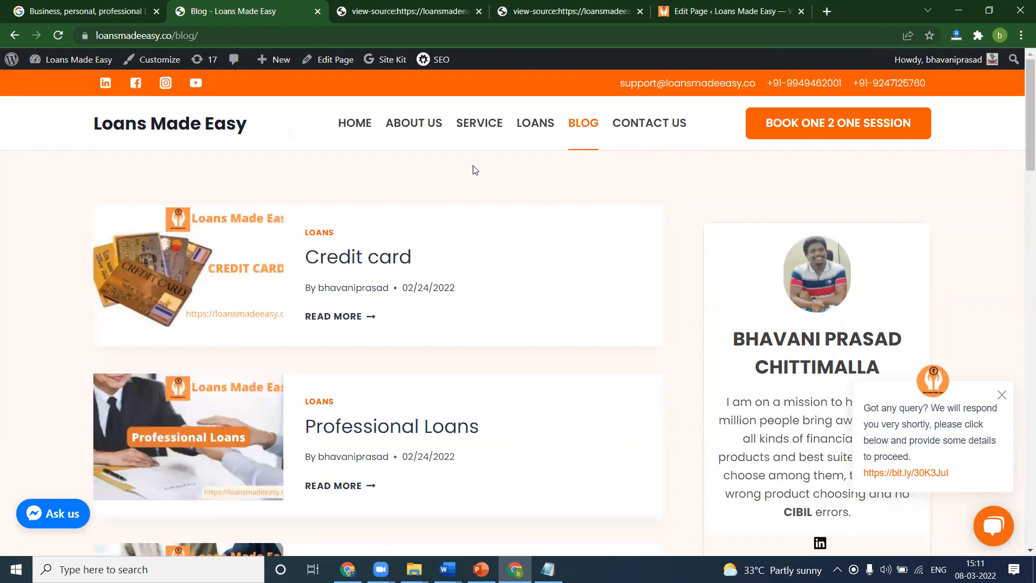
{"action": "left_click", "coordinate": [354, 123]}
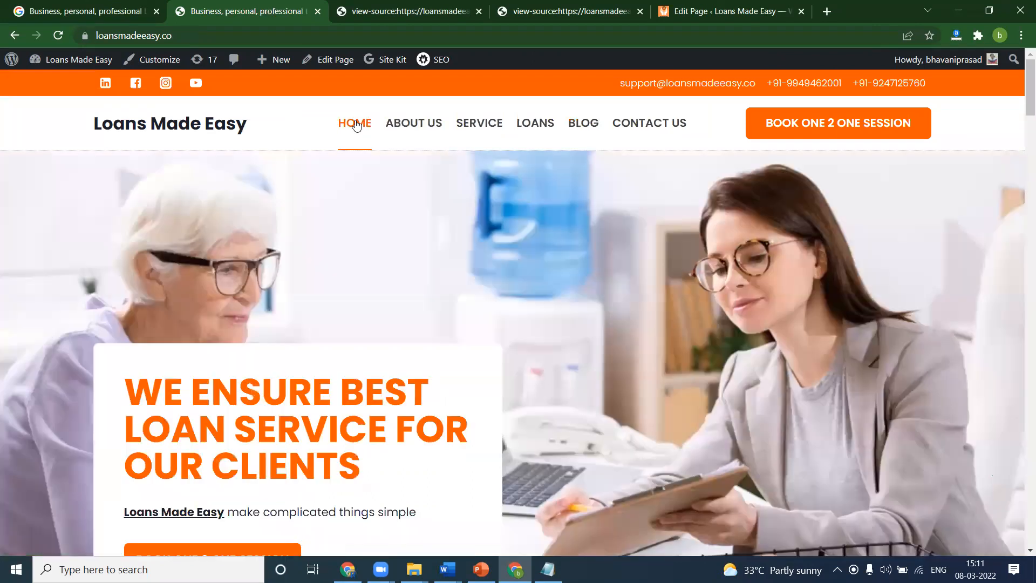
Check the Home page's editor briefly, return to the live site and open its About Us page
{"action": "left_click", "coordinate": [715, 8]}
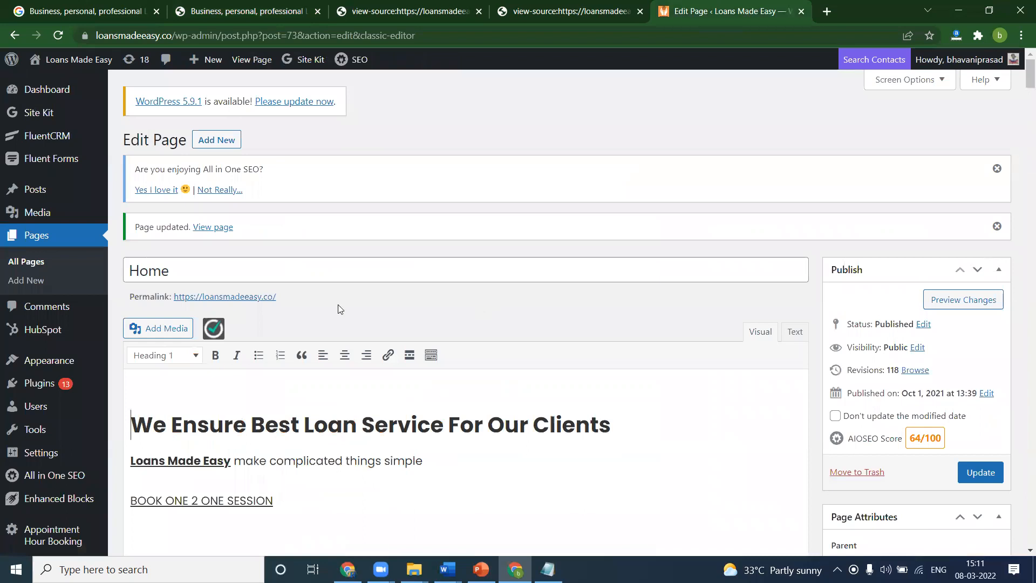
{"action": "left_click", "coordinate": [258, 9]}
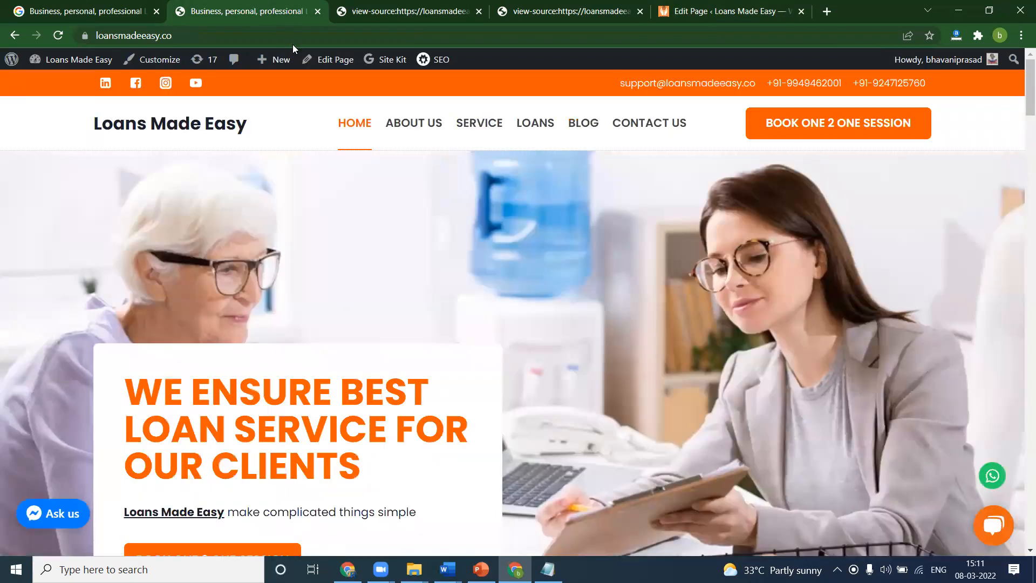
{"action": "left_click", "coordinate": [395, 122]}
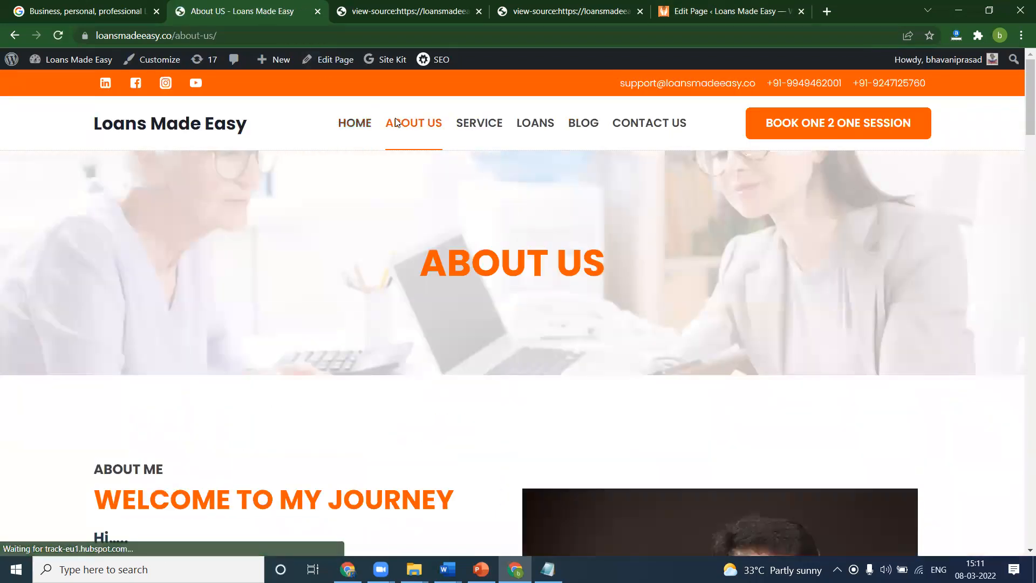
Open the About US page for editing in WordPress and locate its SEO page title and meta description settings
{"action": "left_click", "coordinate": [731, 7]}
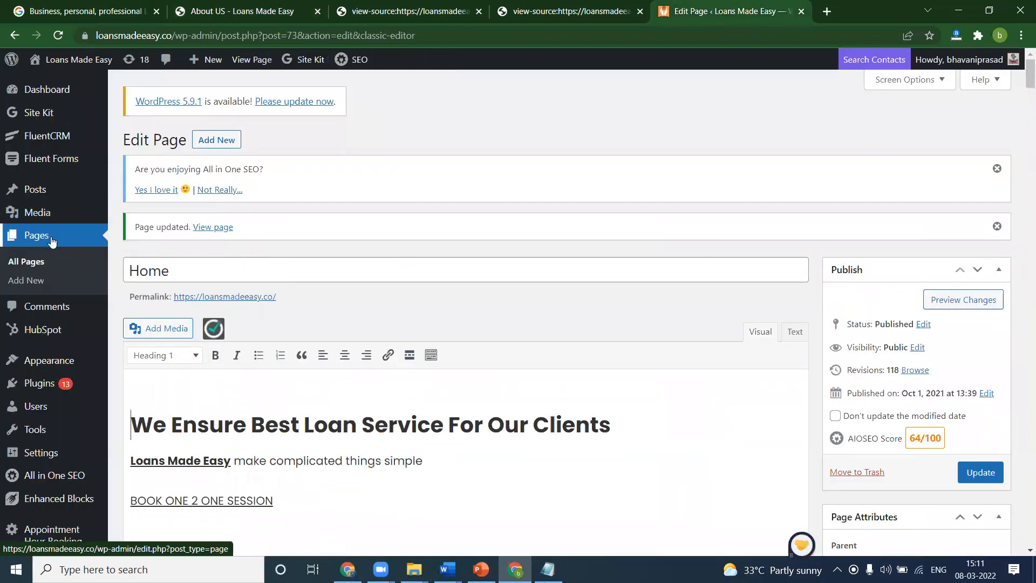
{"action": "left_click", "coordinate": [51, 241]}
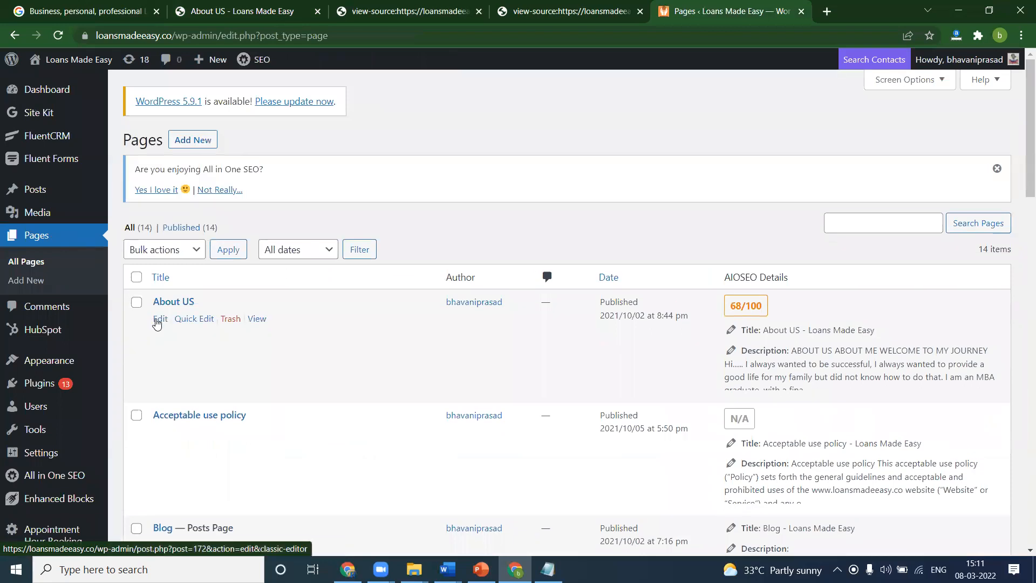
{"action": "left_click", "coordinate": [158, 319]}
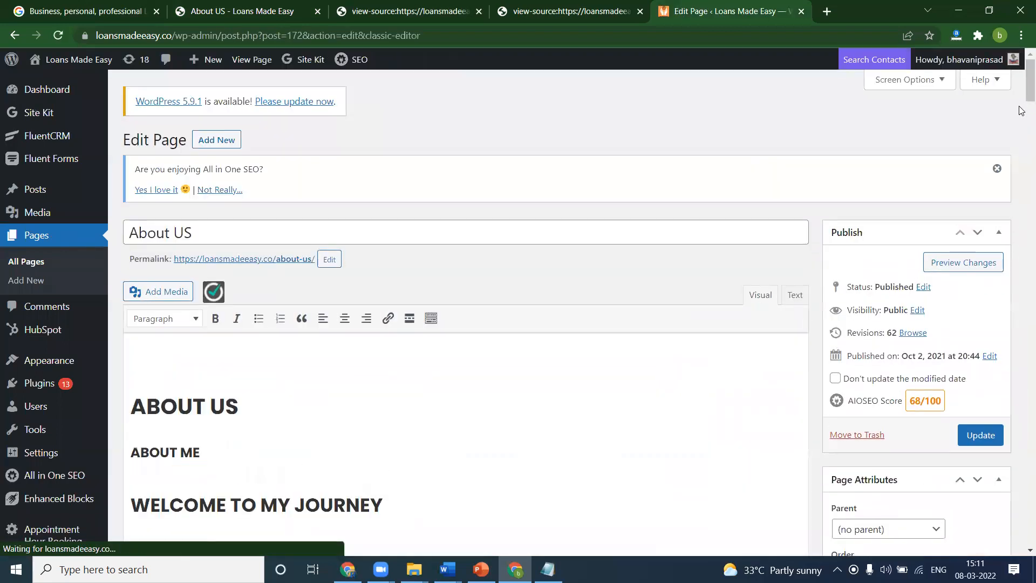
{"action": "scroll", "coordinate": [1017, 324], "scroll_direction": "down", "scroll_amount": 15}
{"action": "scroll", "coordinate": [1019, 377], "scroll_direction": "down", "scroll_amount": 20}
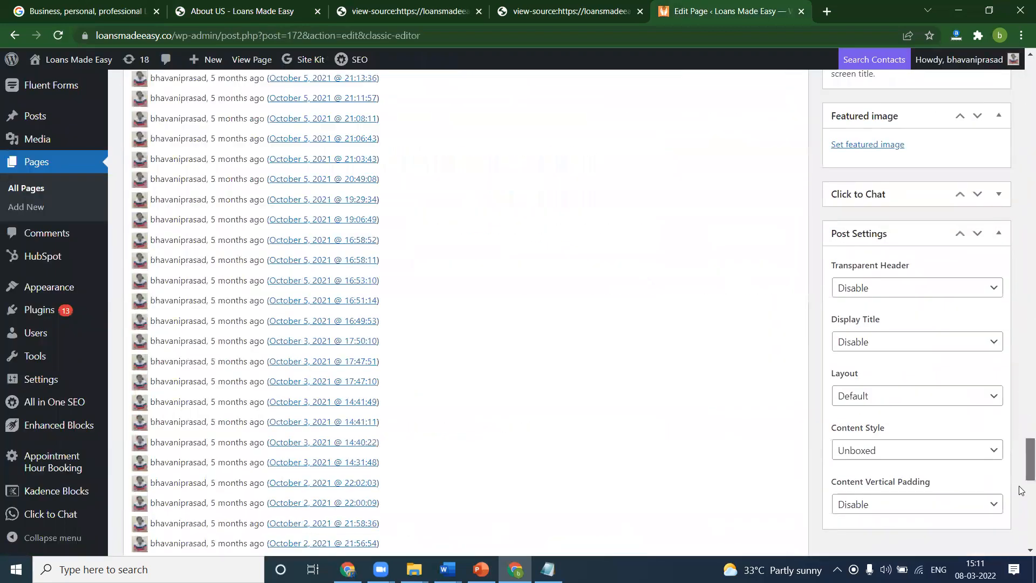
{"action": "scroll", "coordinate": [1021, 391], "scroll_direction": "up", "scroll_amount": 18}
{"action": "scroll", "coordinate": [1020, 397], "scroll_direction": "up", "scroll_amount": 7}
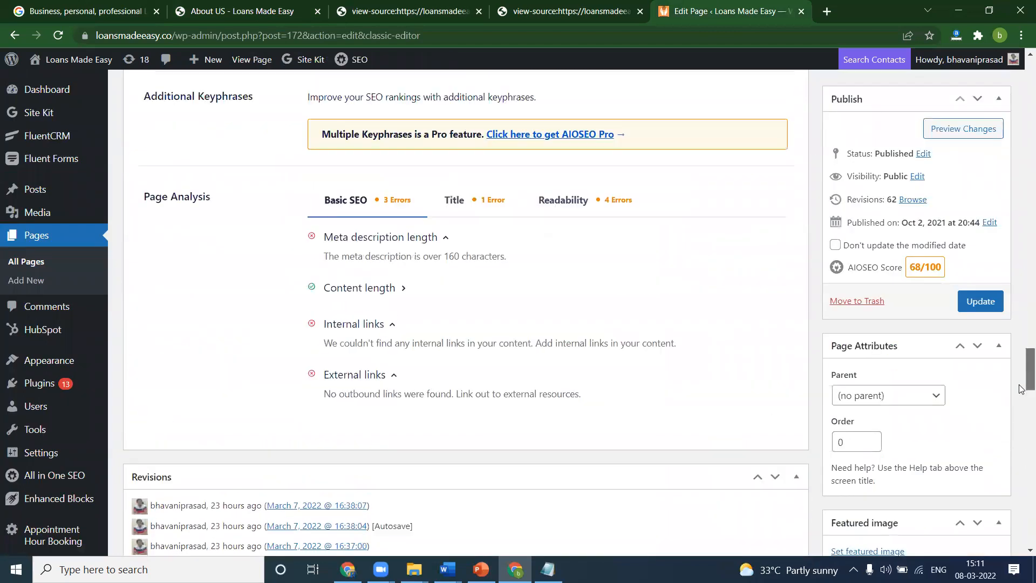
{"action": "scroll", "coordinate": [1020, 371], "scroll_direction": "up", "scroll_amount": 1}
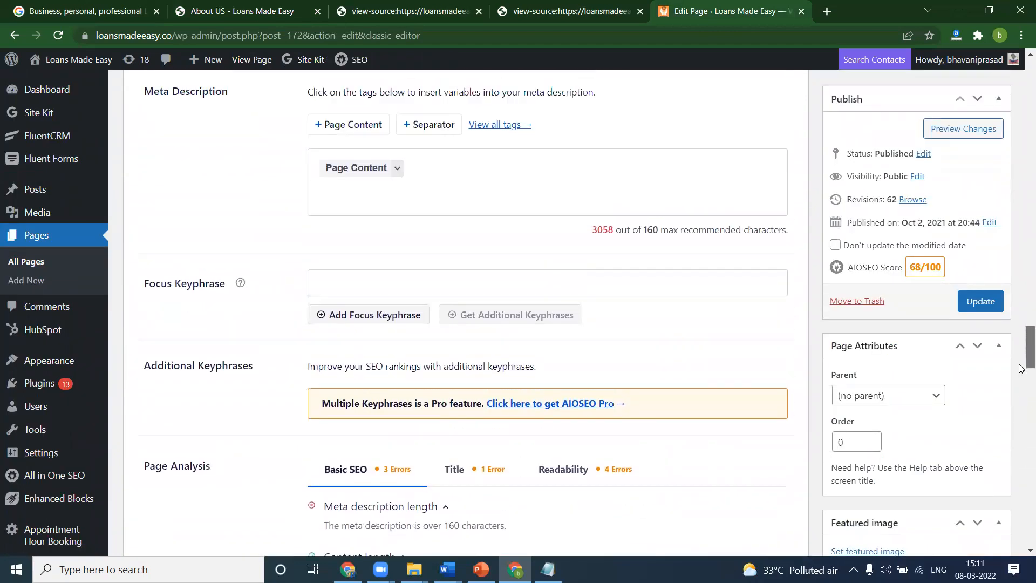
{"action": "scroll", "coordinate": [491, 318], "scroll_direction": "up", "scroll_amount": 4}
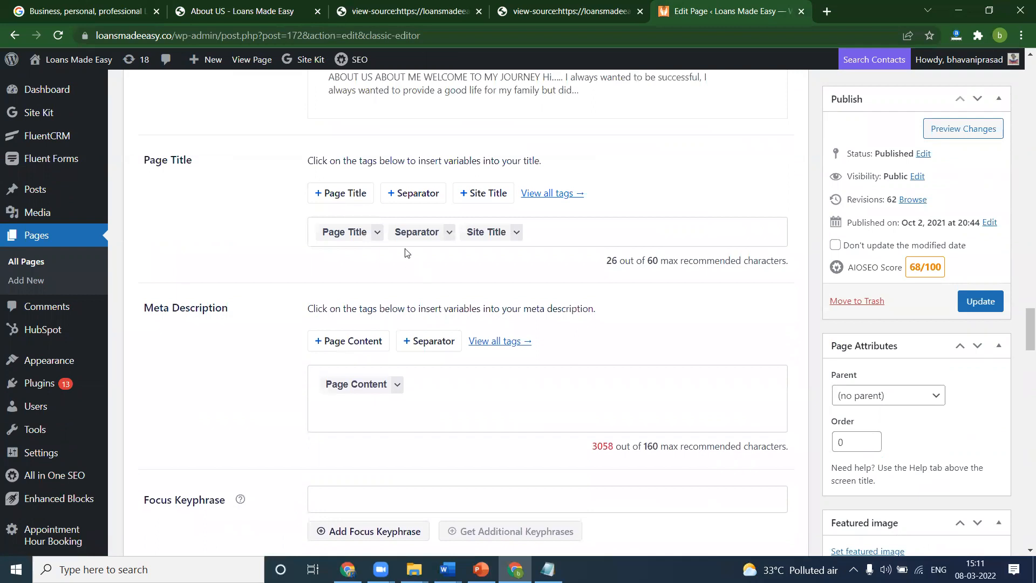
Replace the Page Title tag in the SEO title with "Loans in Hyderabad, Bank Loan Agents Hyderabad" from Notepad and update the About US page
{"action": "left_click", "coordinate": [547, 569]}
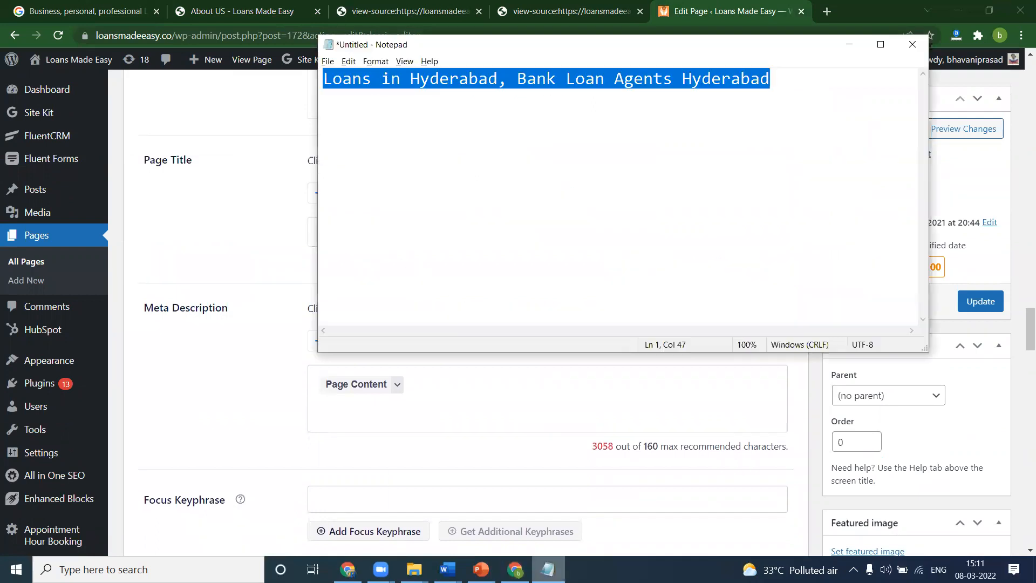
{"action": "left_click", "coordinate": [431, 388]}
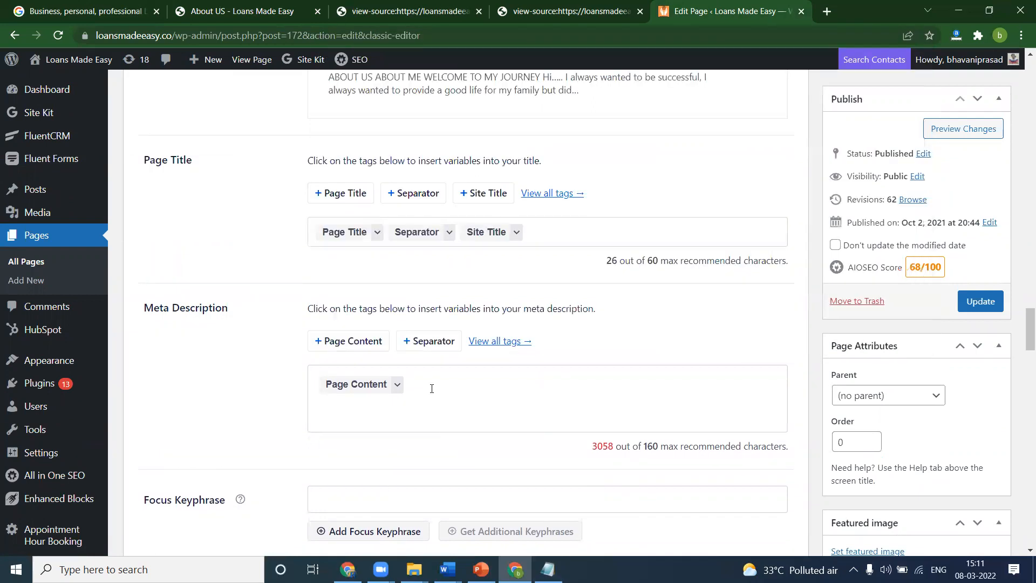
{"action": "left_click", "coordinate": [389, 234]}
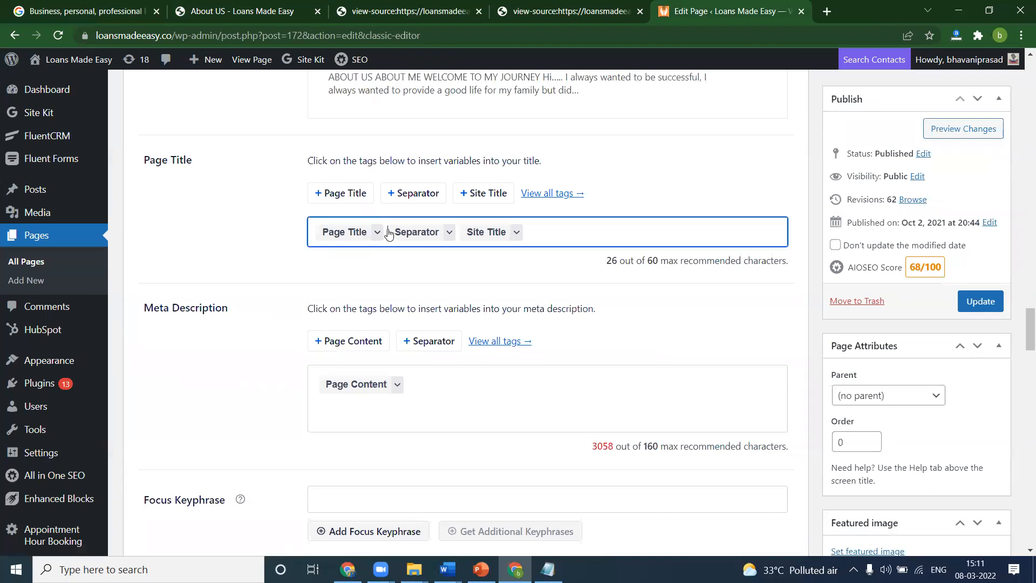
{"action": "key", "text": "BackSpace"}
{"action": "key", "text": "BackSpace"}
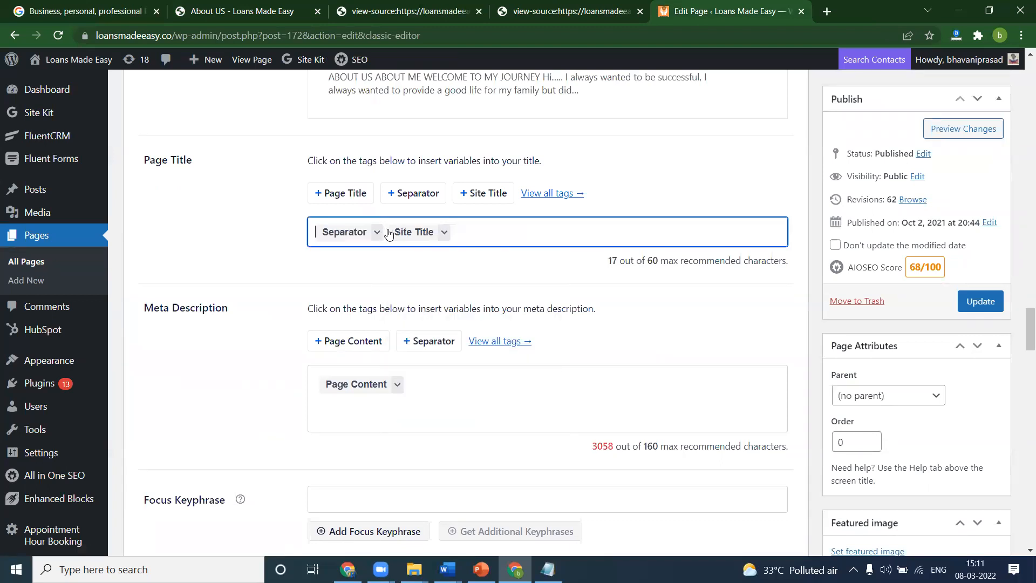
{"action": "type", "text": "Loans in Hyderabad, Bank Loan Agents Hyderabad"}
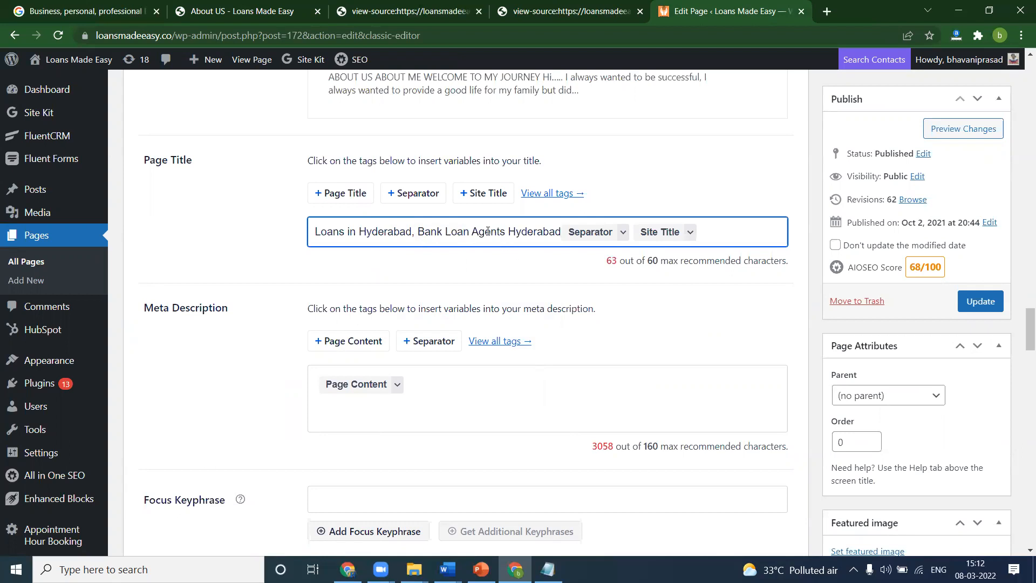
{"action": "left_click", "coordinate": [968, 302]}
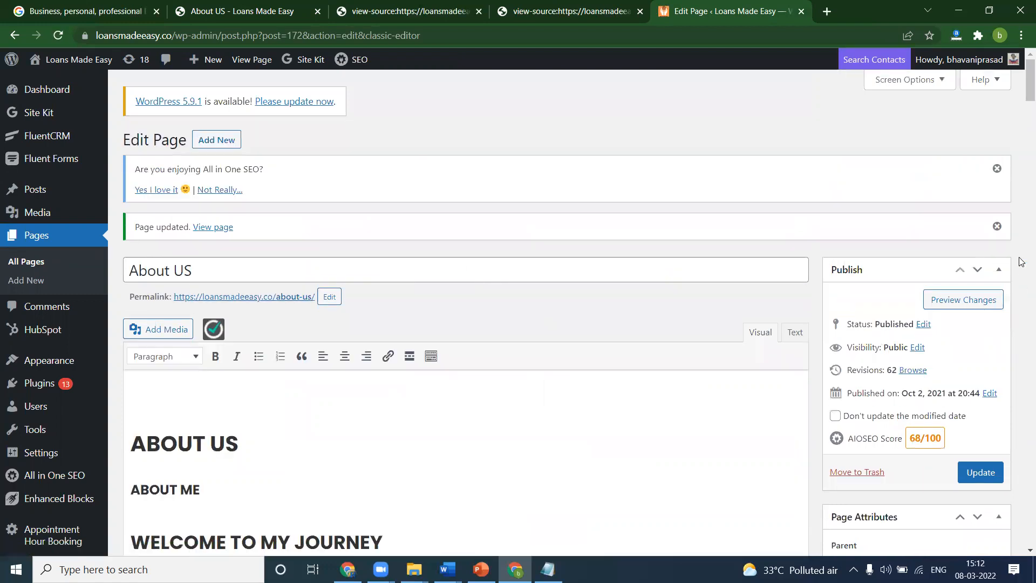
Check the saved SEO title and search snippet preview of the About US page
{"action": "scroll", "coordinate": [1021, 268], "scroll_direction": "down", "scroll_amount": 10}
{"action": "scroll", "coordinate": [1021, 270], "scroll_direction": "down", "scroll_amount": 15}
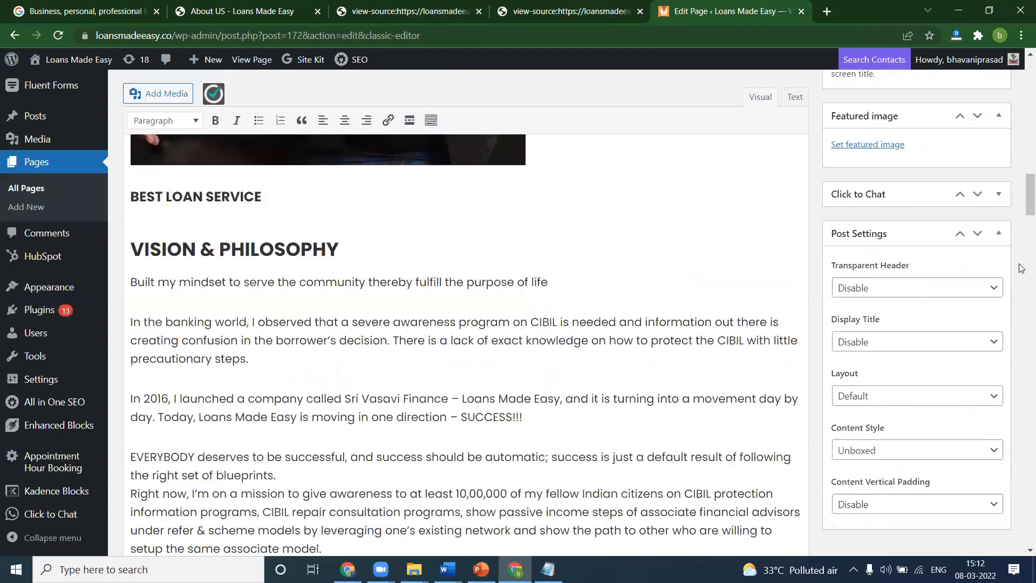
{"action": "scroll", "coordinate": [1021, 273], "scroll_direction": "down", "scroll_amount": 4}
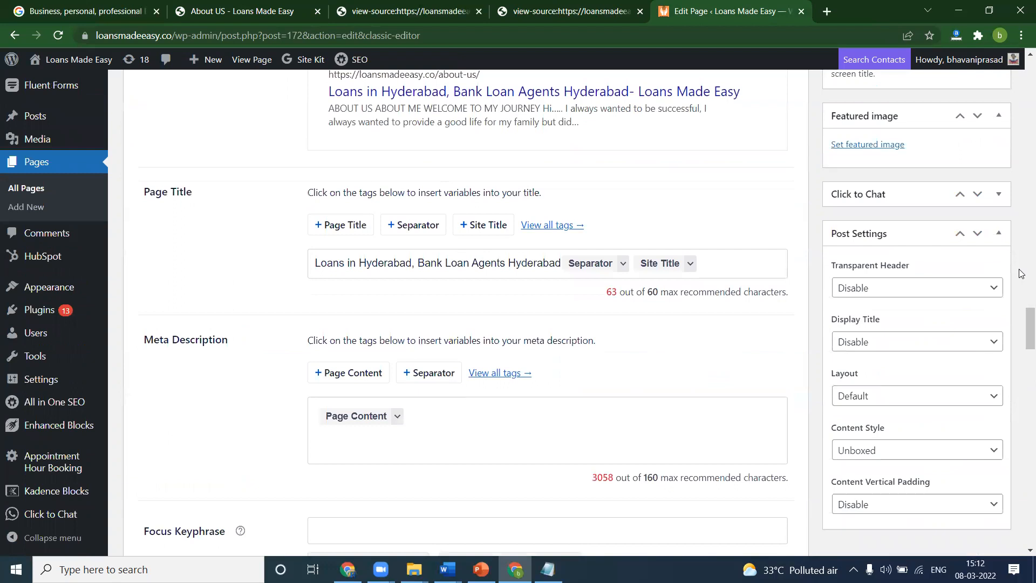
View the live About Us page's source code, reload the live page to check its new title and return to the source view
{"action": "left_click", "coordinate": [262, 16]}
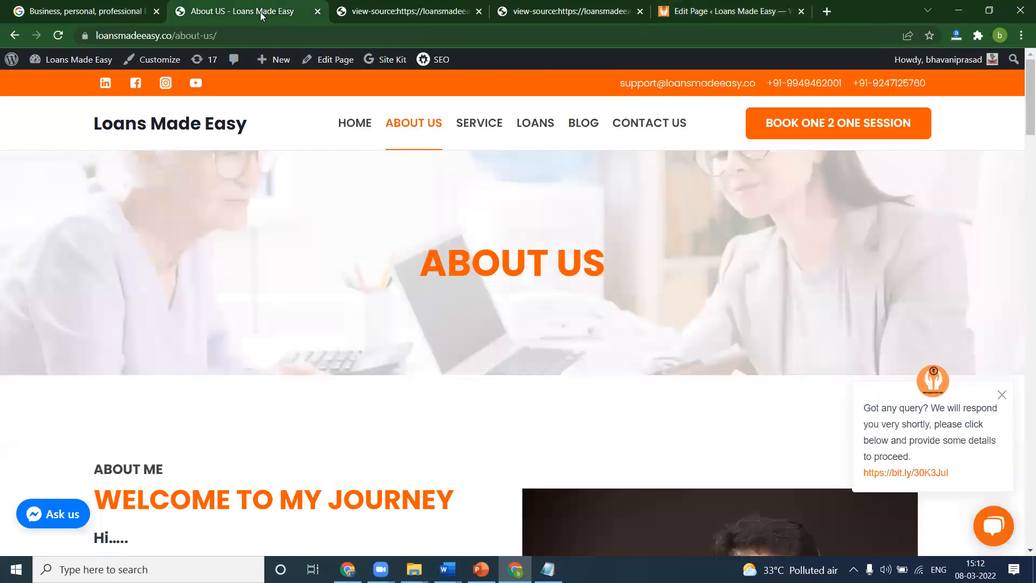
{"action": "key", "text": "ctrl+u"}
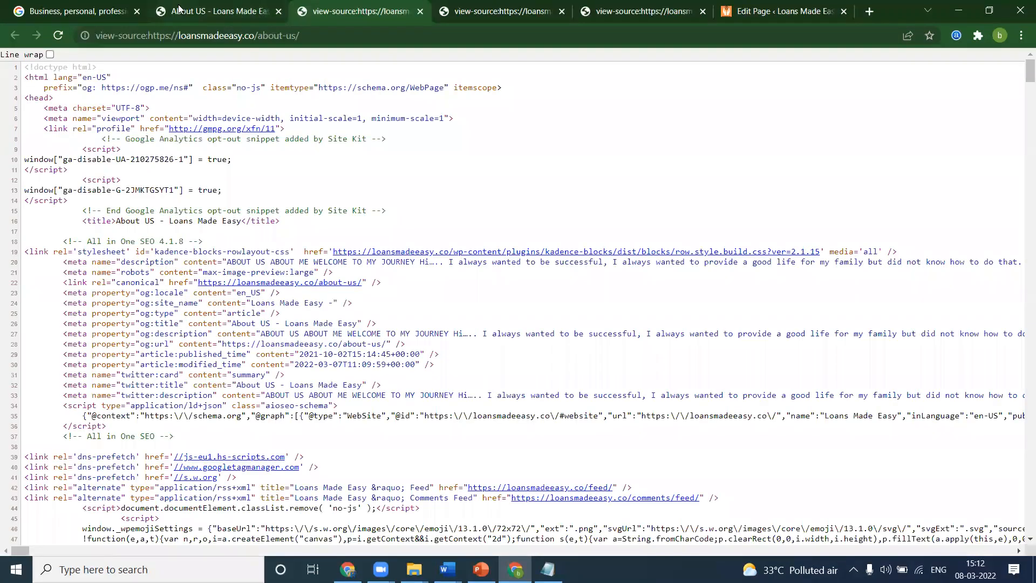
{"action": "key", "text": "ctrl+shift+Tab"}
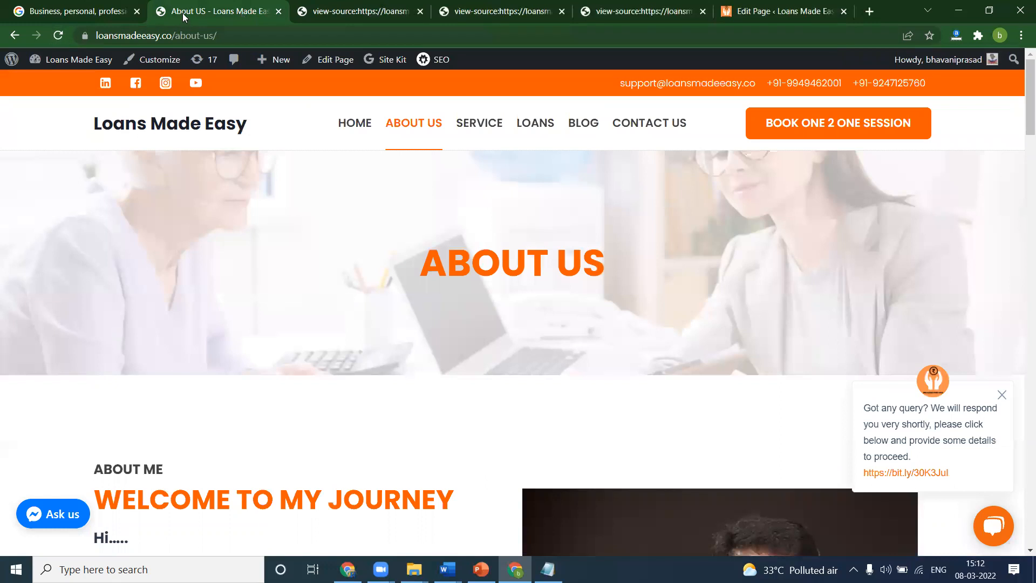
{"action": "key", "text": "F5"}
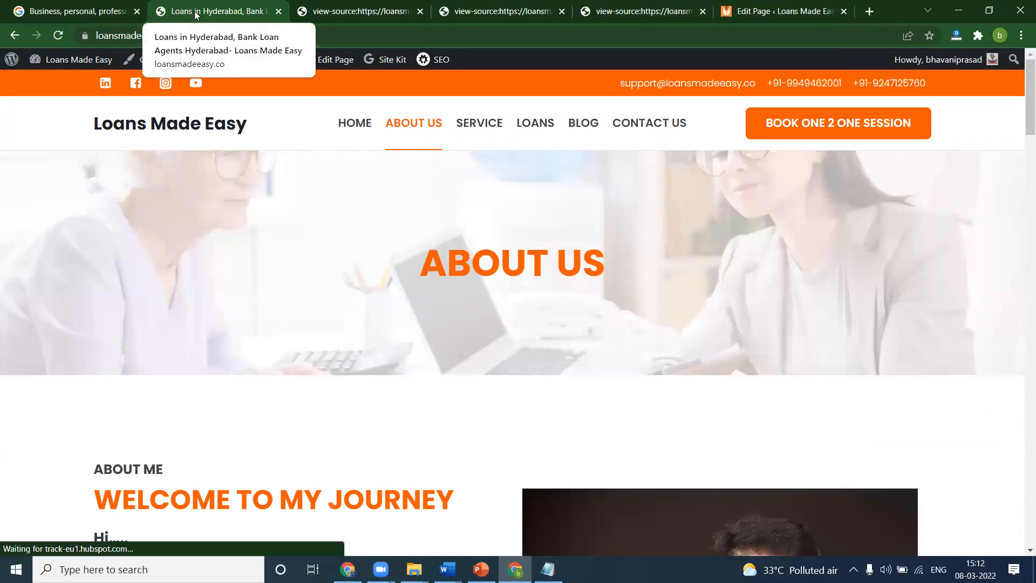
{"action": "left_click", "coordinate": [351, 9]}
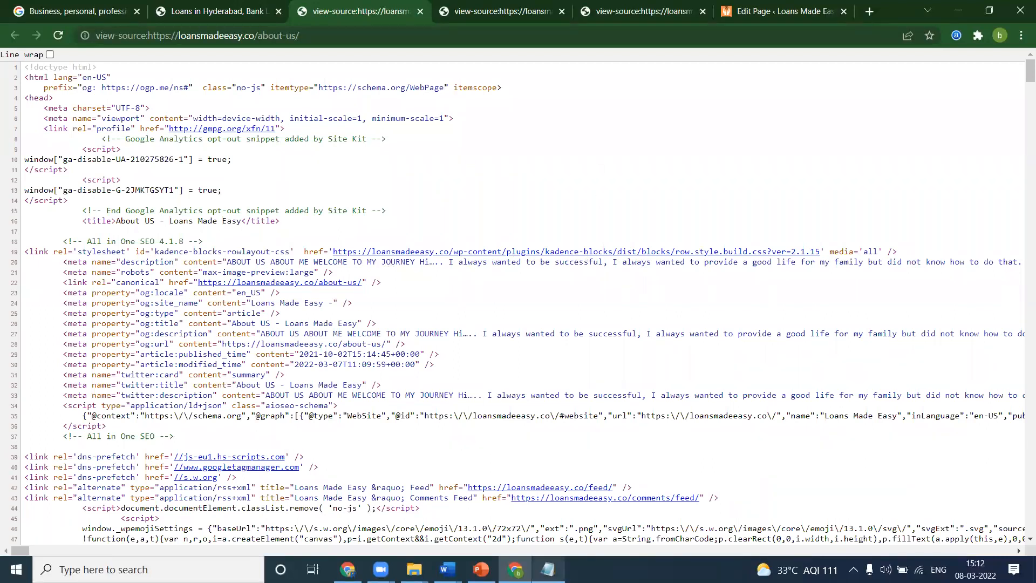
Switch to the "content" document in Word and copy the description text from "in providing services to" through "and SMEs)."
{"action": "left_click", "coordinate": [448, 569]}
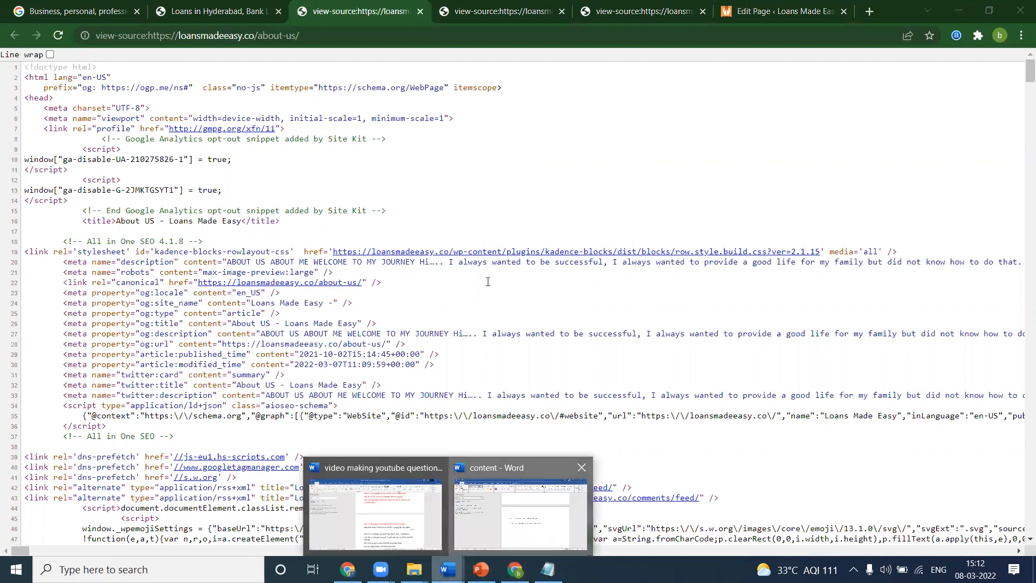
{"action": "left_click", "coordinate": [528, 505]}
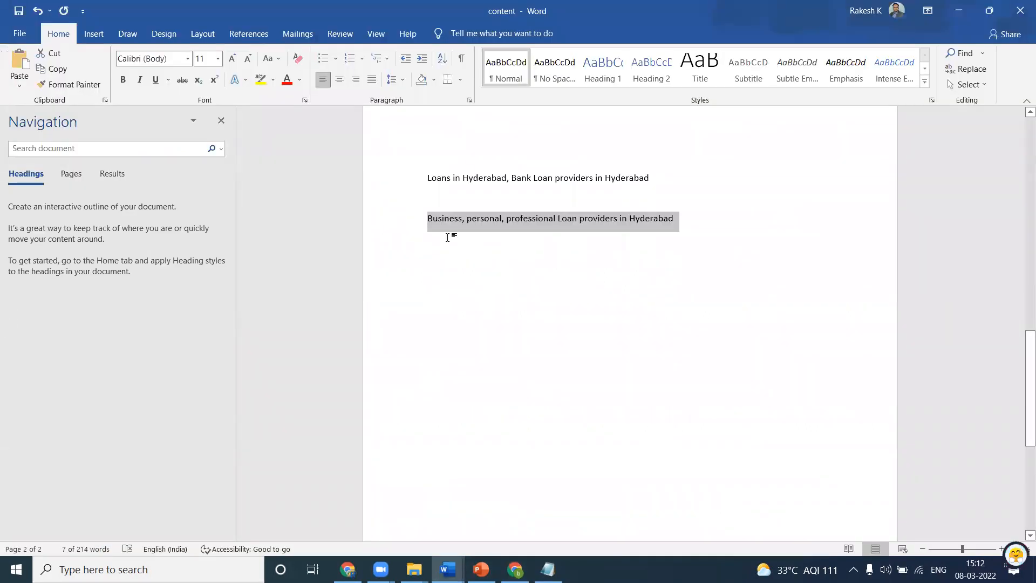
{"action": "scroll", "coordinate": [498, 336], "scroll_direction": "up", "scroll_amount": 15}
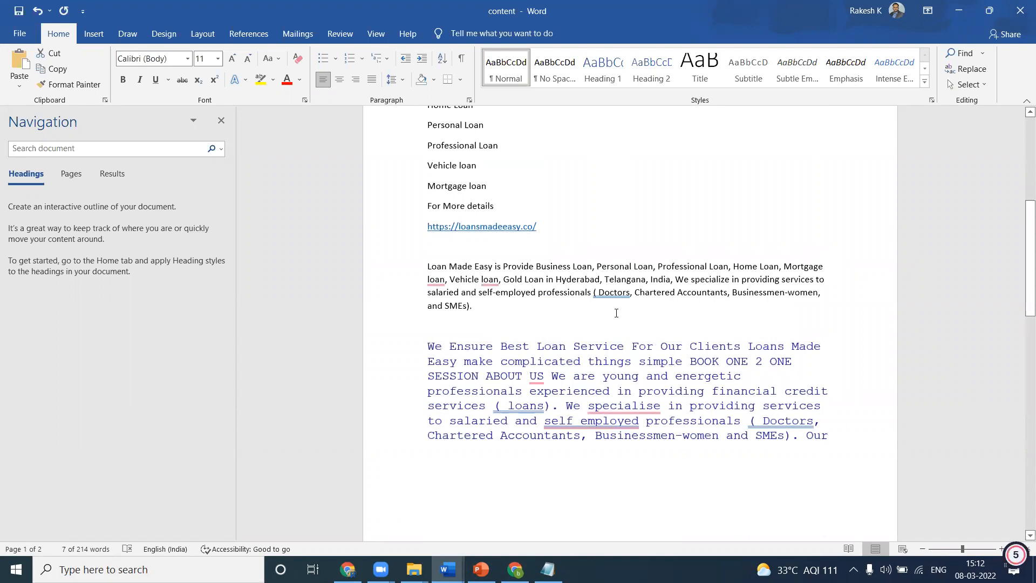
{"action": "left_click_drag", "start_coordinate": [740, 280], "coordinate": [740, 303]}
{"action": "key", "text": "ctrl+c"}
{"action": "scroll", "coordinate": [449, 384], "scroll_direction": "down", "scroll_amount": 3}
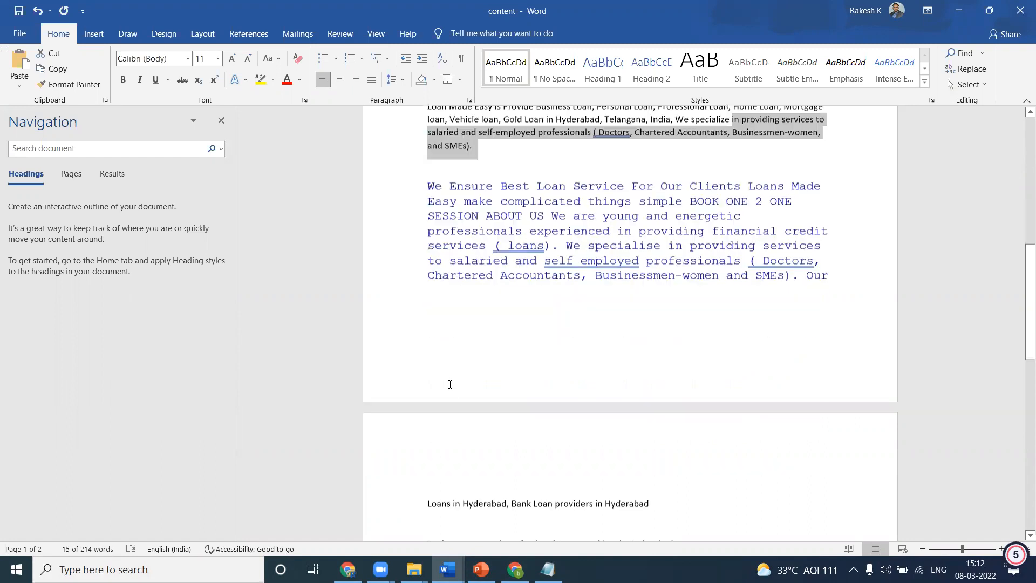
Paste the copied "in providing services to" sentence below the keyword lines on page 2, separated by blank lines
{"action": "scroll", "coordinate": [450, 384], "scroll_direction": "down", "scroll_amount": 6}
{"action": "left_click", "coordinate": [461, 291]}
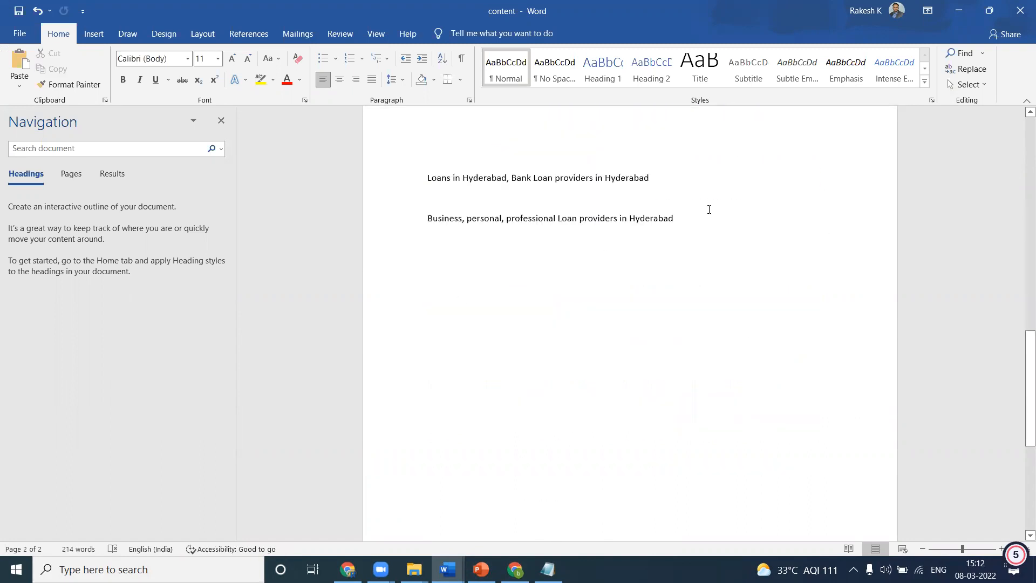
{"action": "key", "text": "Return"}
{"action": "key", "text": "Return"}
{"action": "key", "text": "Return"}
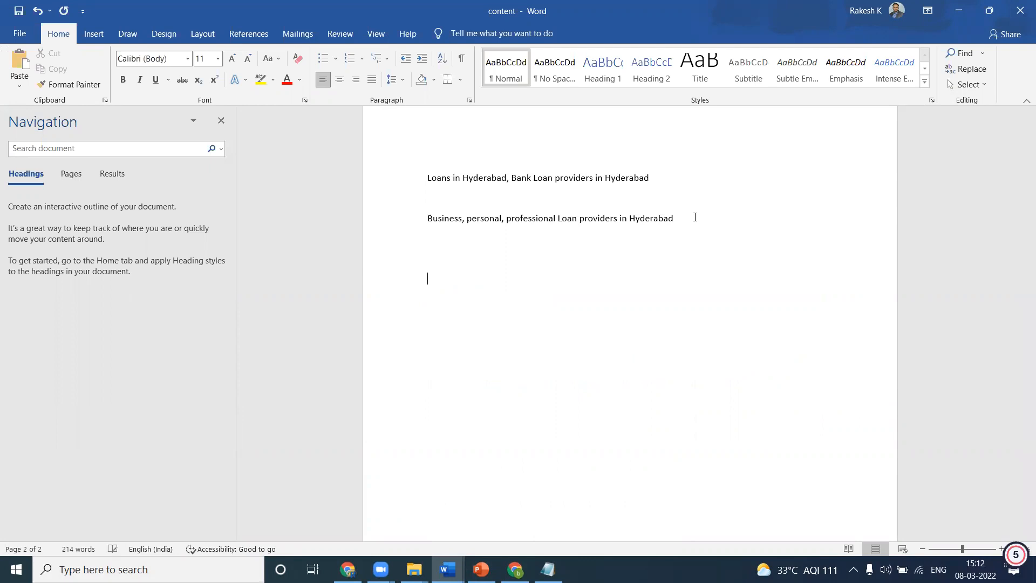
{"action": "key", "text": "ctrl+v"}
Move the line "Loans in Hyderabad, Bank Loan providers in Hyderabad" below the "Business, personal, professional Loan providers in Hyderabad" line
{"action": "left_click", "coordinate": [414, 178]}
{"action": "key", "text": "ctrl+c"}
{"action": "key", "text": "Delete"}
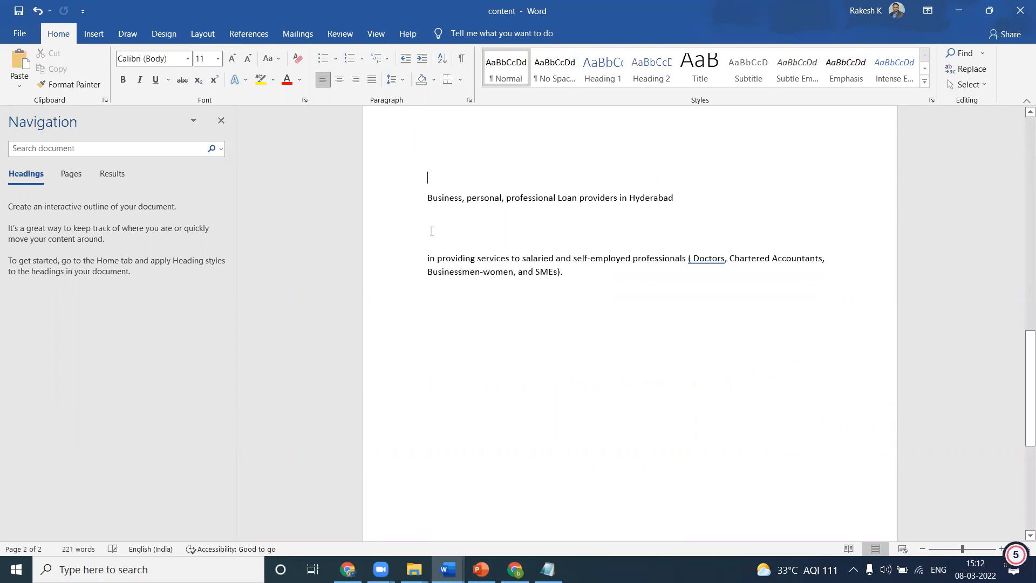
{"action": "key", "text": "ctrl+v"}
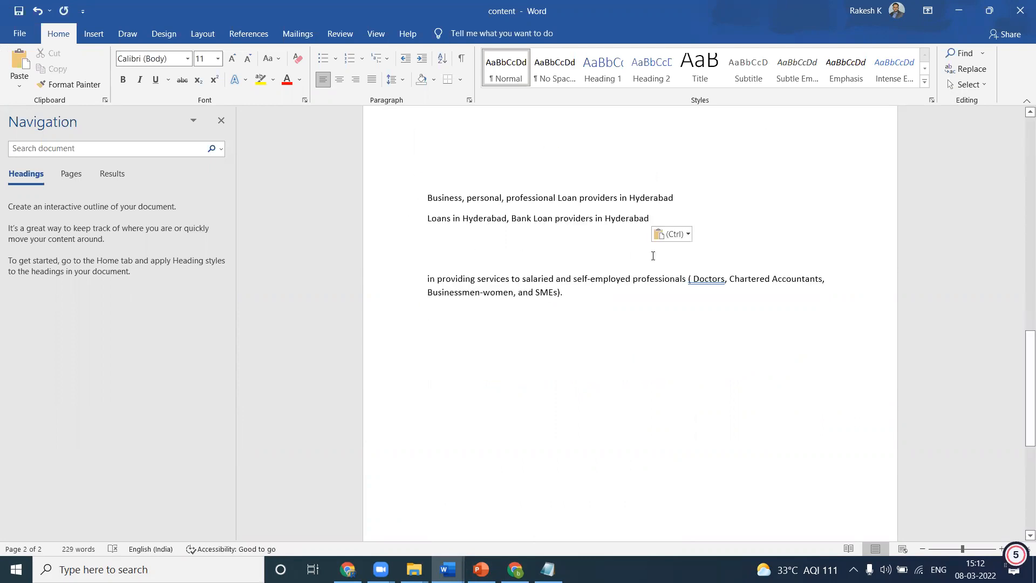
Copy "Loan Made Easy" from the page 1 description and insert it at the start of the pasted sentence on page 2
{"action": "scroll", "coordinate": [448, 262], "scroll_direction": "up", "scroll_amount": 8}
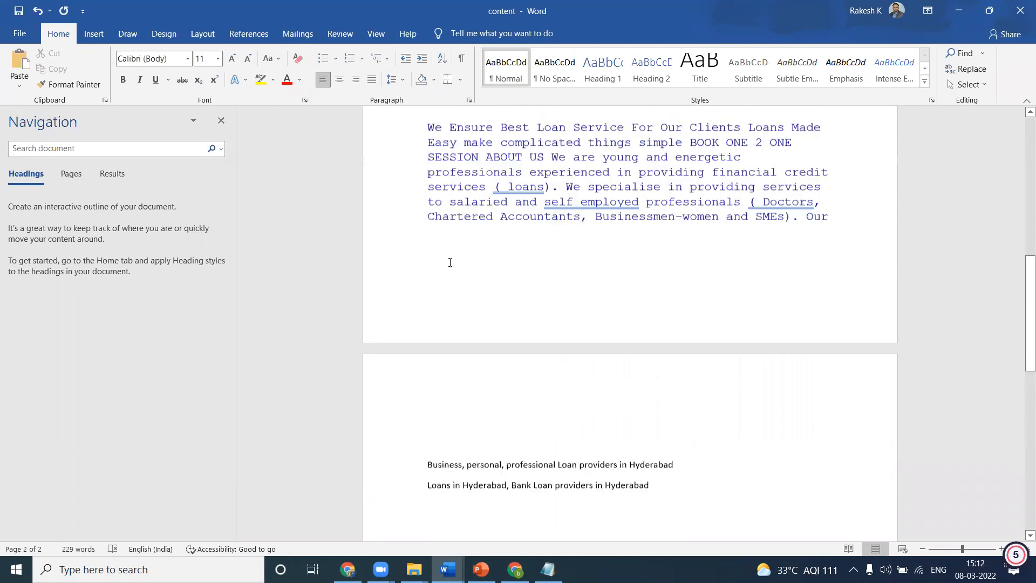
{"action": "scroll", "coordinate": [449, 262], "scroll_direction": "up", "scroll_amount": 2}
{"action": "left_click_drag", "start_coordinate": [427, 169], "coordinate": [494, 169]}
{"action": "key", "text": "ctrl+c"}
{"action": "scroll", "coordinate": [432, 410], "scroll_direction": "down", "scroll_amount": 7}
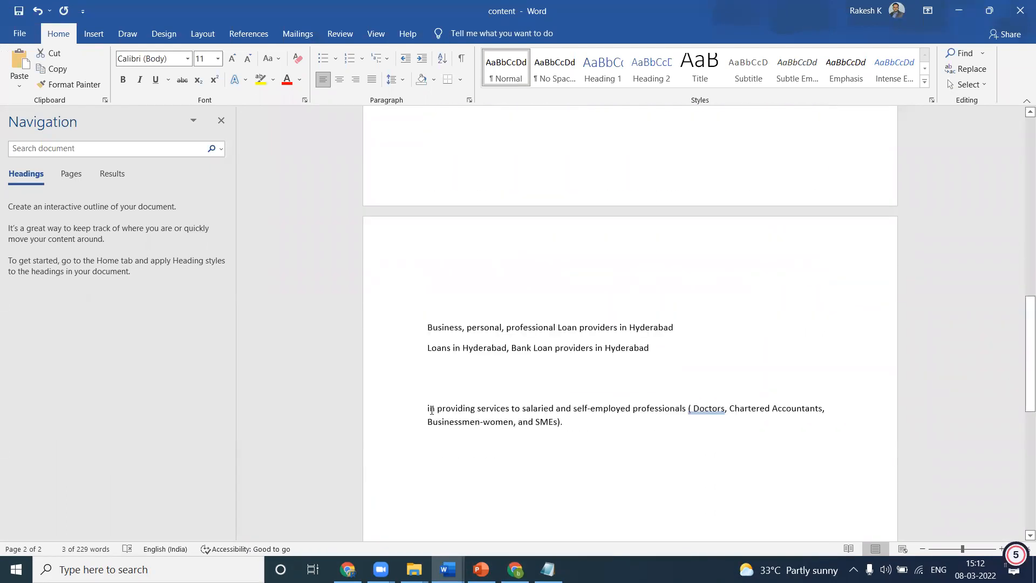
{"action": "left_click", "coordinate": [427, 408]}
{"action": "key", "text": "ctrl+v"}
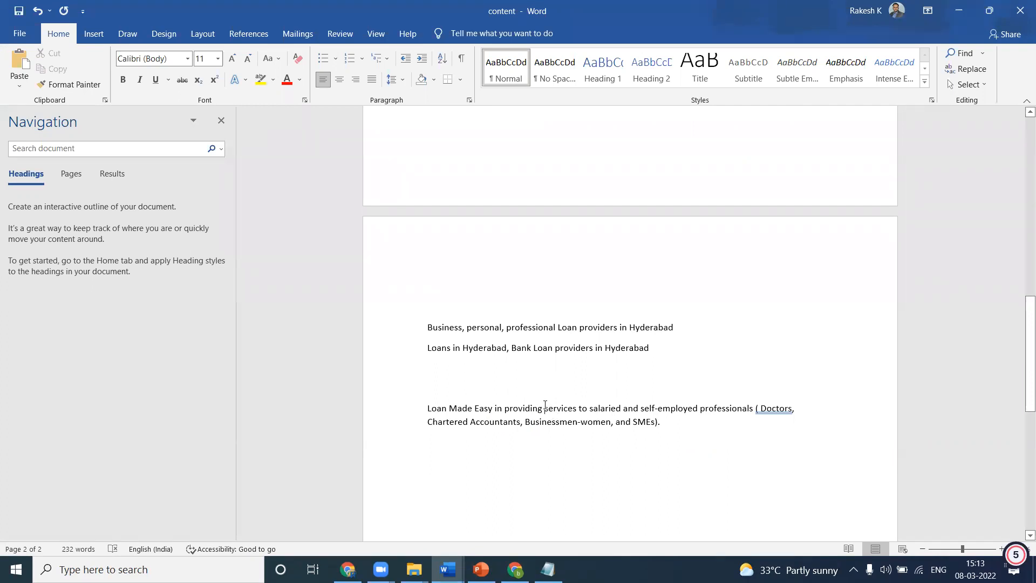
Copy "Business, personal, professional Loan" from the first keyword line and insert it before "services" in the page 2 description
{"action": "left_click_drag", "start_coordinate": [433, 325], "coordinate": [571, 326]}
{"action": "key", "text": "ctrl+c"}
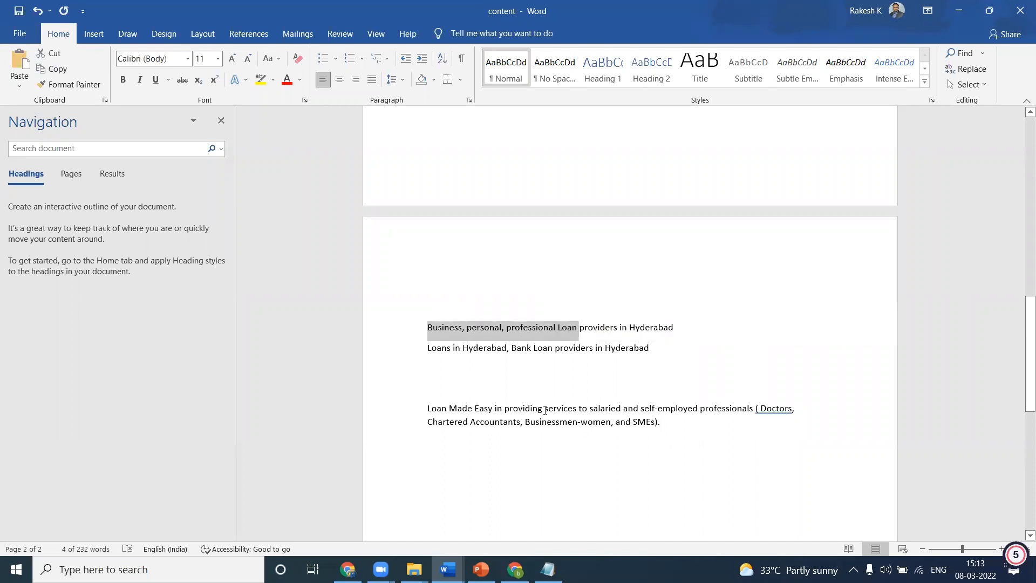
{"action": "left_click", "coordinate": [545, 410]}
{"action": "key", "text": "ctrl+v"}
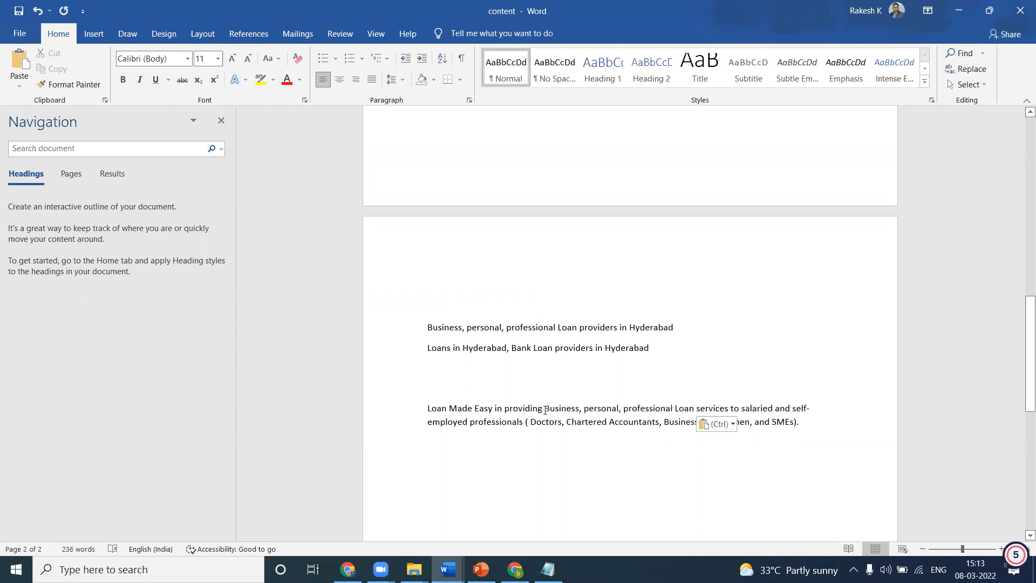
Replace the Page Content tag in the About US meta description with the "Loan Made Easy in providing" paragraph from Word and update the page
{"action": "double_click", "coordinate": [412, 415]}
{"action": "key", "text": "ctrl+c"}
{"action": "key", "text": "alt+Tab"}
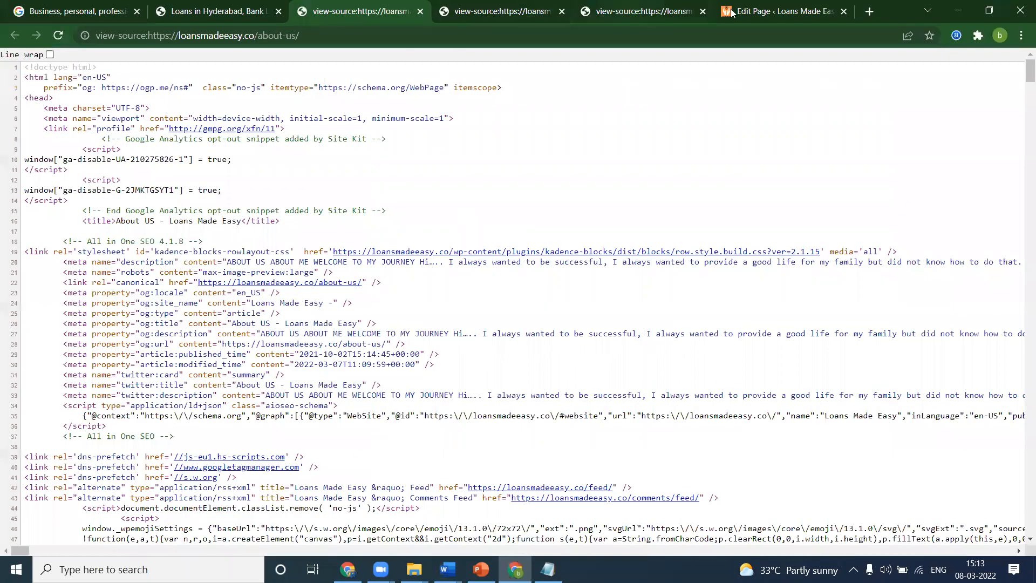
{"action": "left_click", "coordinate": [732, 12]}
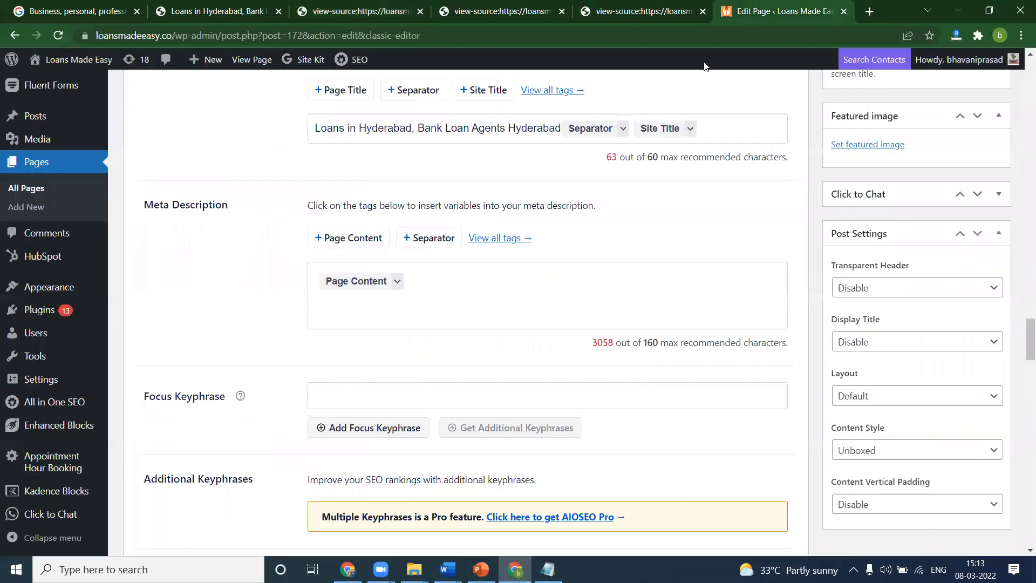
{"action": "left_click", "coordinate": [426, 278]}
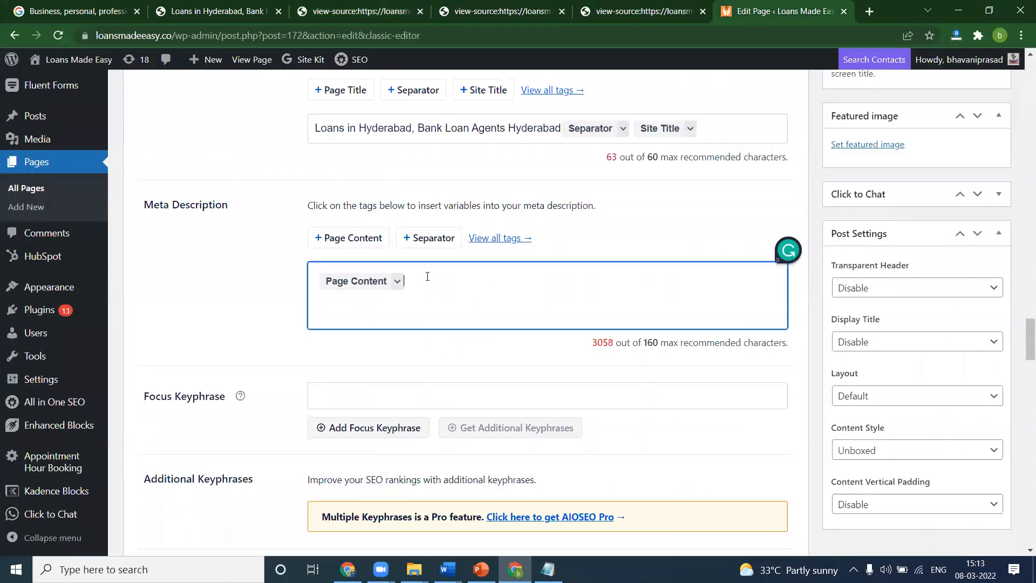
{"action": "key", "text": "BackSpace"}
{"action": "key", "text": "ctrl+v"}
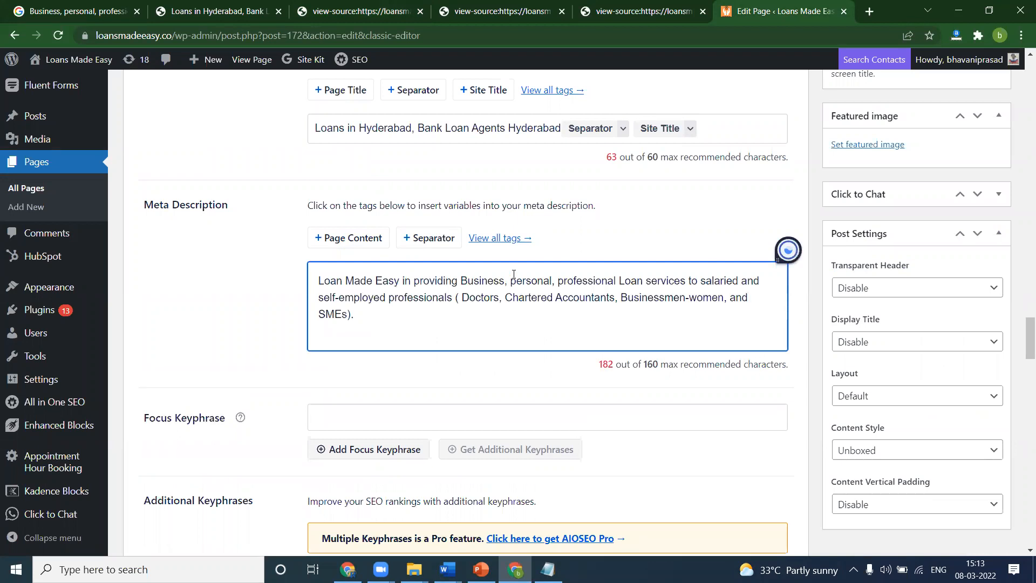
{"action": "scroll", "coordinate": [982, 240], "scroll_direction": "up", "scroll_amount": 5}
{"action": "left_click", "coordinate": [979, 238]}
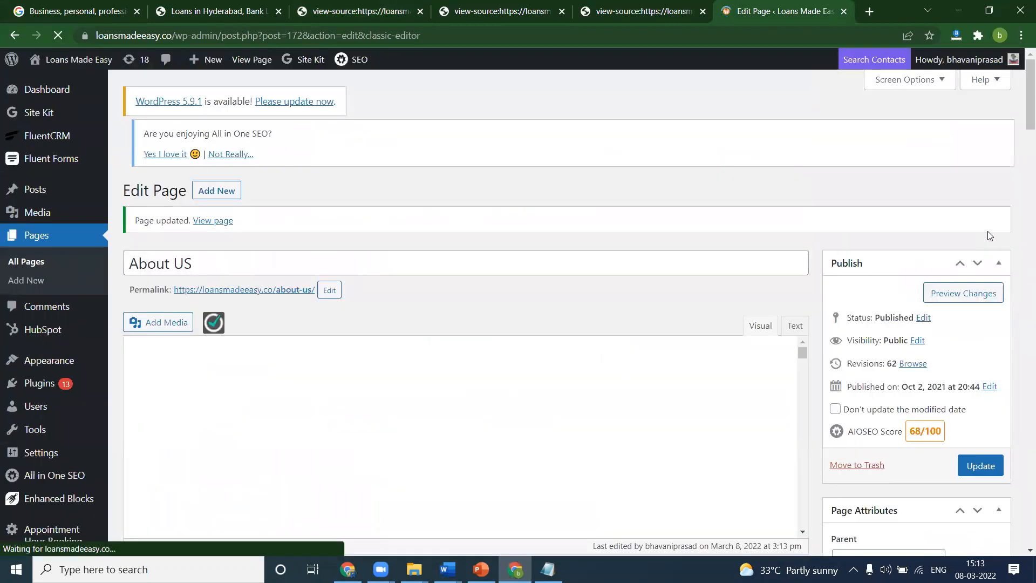
Reload the live About Us source code, check its meta description and close the source-view tabs
{"action": "left_click", "coordinate": [370, 12]}
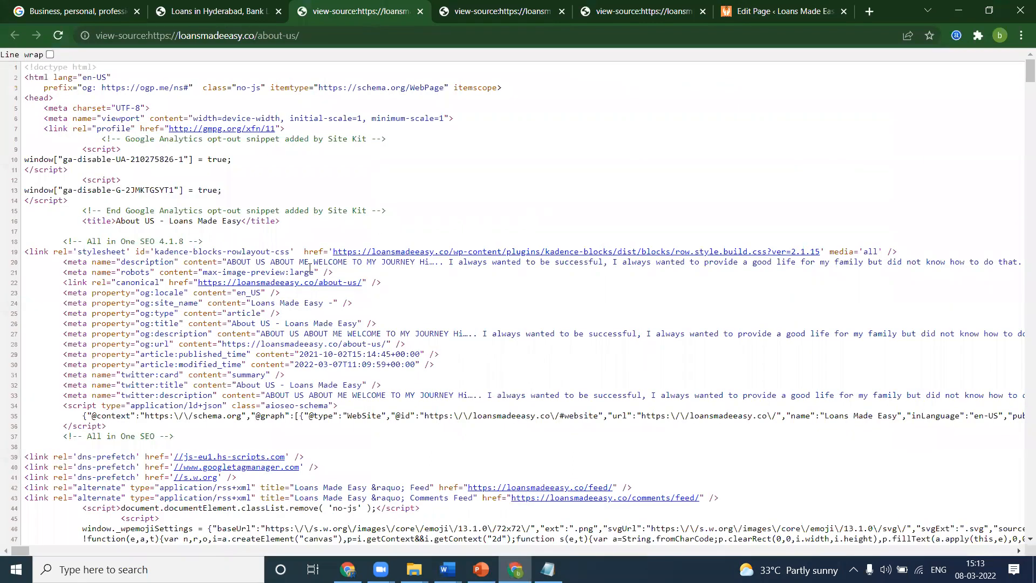
{"action": "left_click_drag", "start_coordinate": [229, 260], "coordinate": [312, 264]}
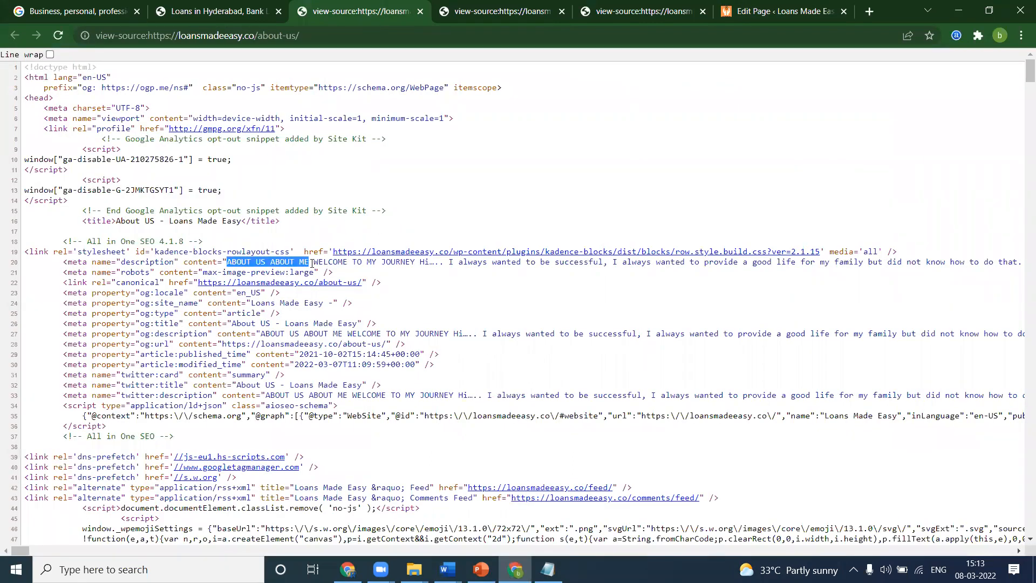
{"action": "left_click", "coordinate": [58, 35]}
{"action": "left_click_drag", "start_coordinate": [228, 253], "coordinate": [763, 263]}
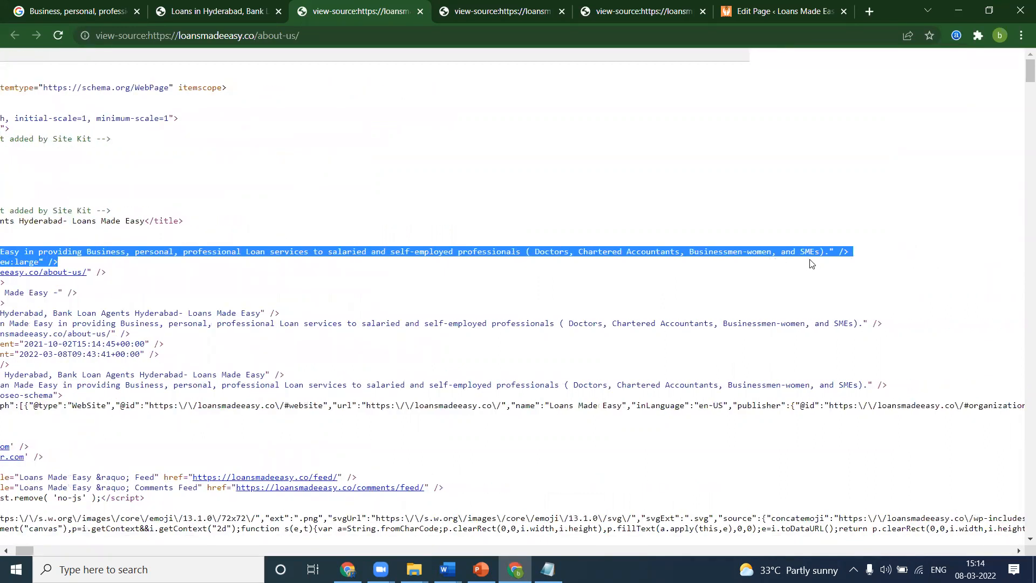
{"action": "left_click", "coordinate": [419, 12]}
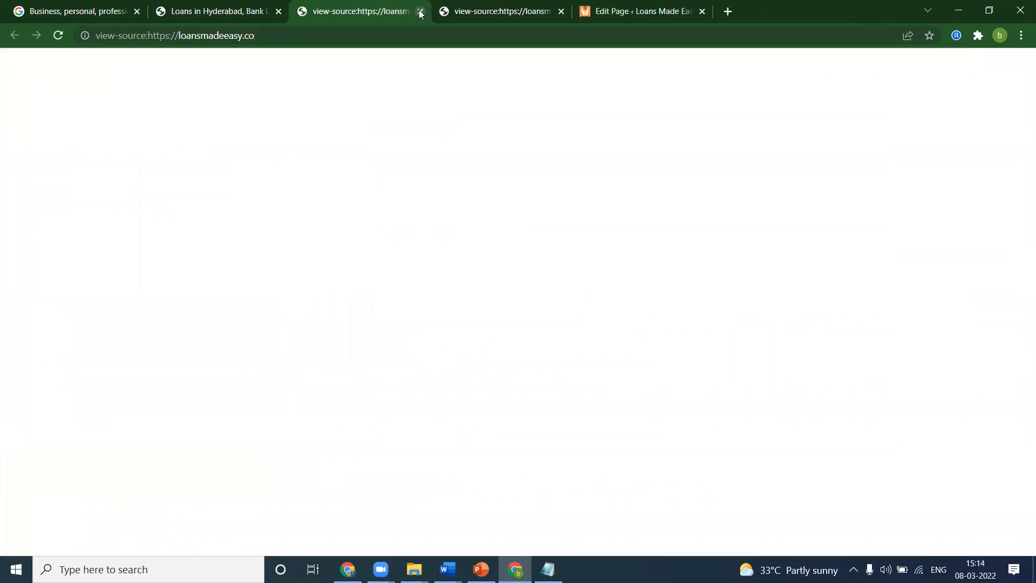
{"action": "left_click", "coordinate": [420, 11]}
{"action": "left_click", "coordinate": [419, 12]}
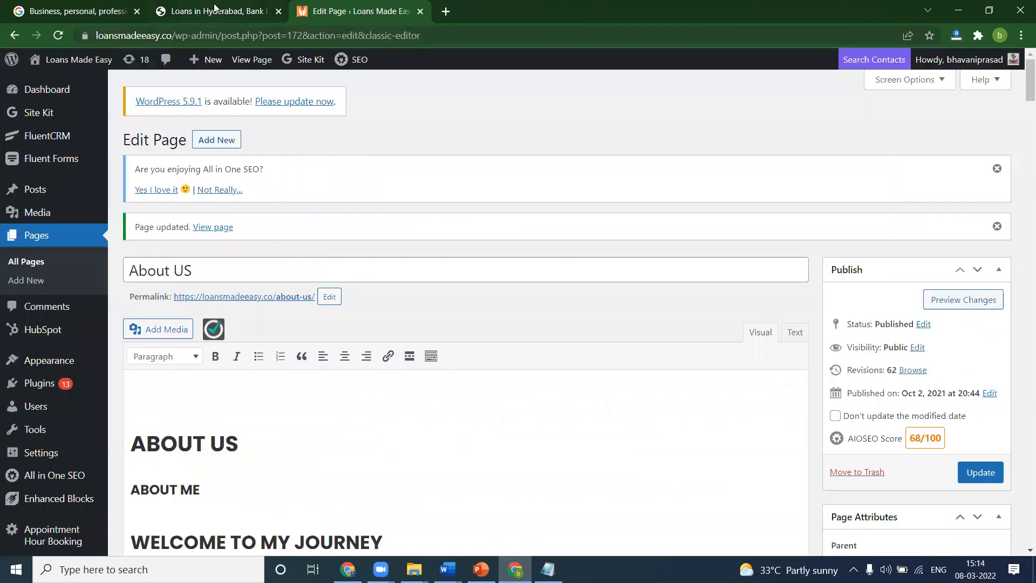
Open the live Service page and review the loan services it lists
{"action": "left_click", "coordinate": [226, 12]}
{"action": "left_click", "coordinate": [479, 131]}
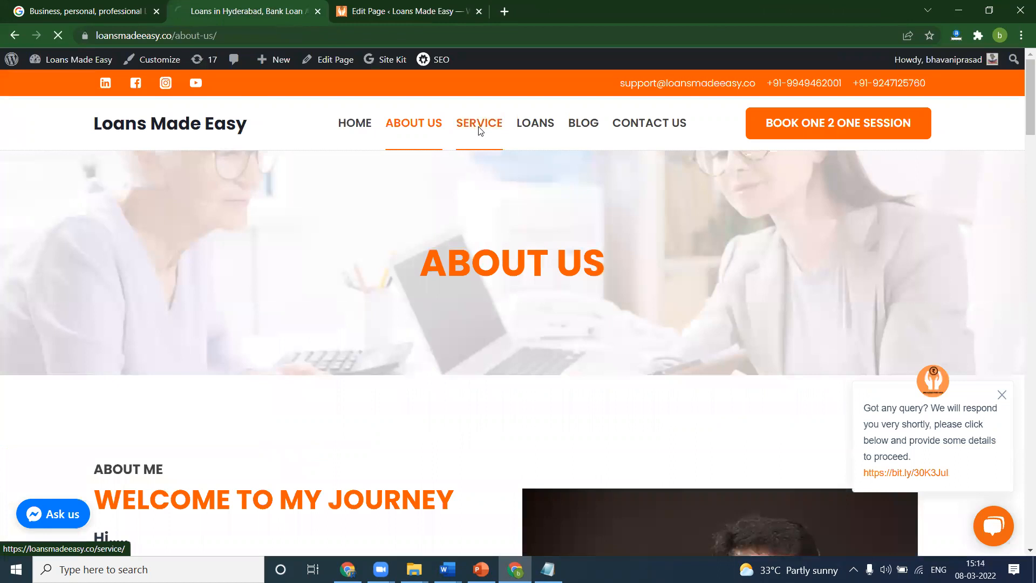
{"action": "scroll", "coordinate": [356, 243], "scroll_direction": "down", "scroll_amount": 6}
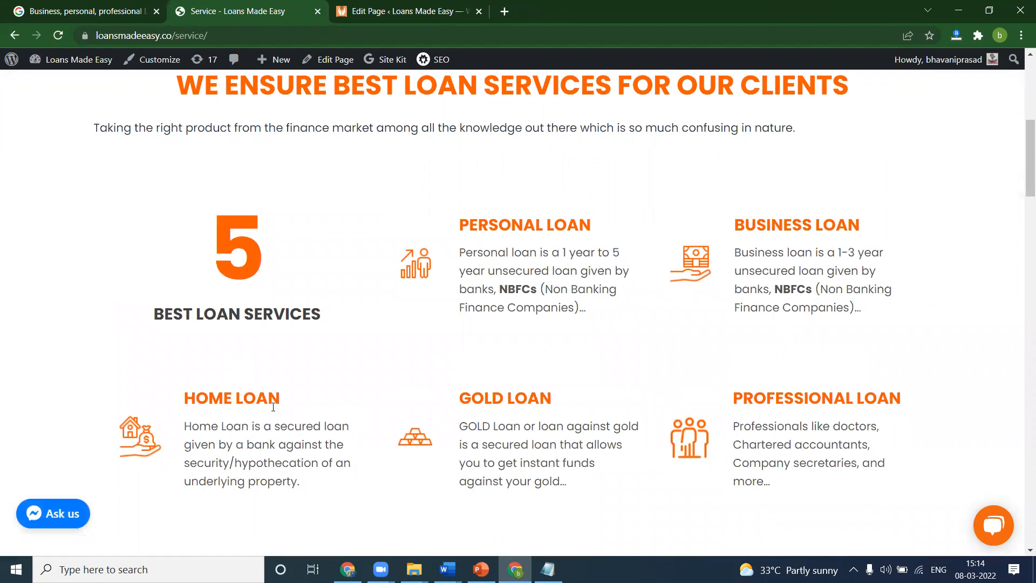
Switch to the "content" document in Word and copy the description from "Loan Made Easy is Provide Business Loan" through "Gold Loan in Hyderabad"
{"action": "mouse_move", "coordinate": [447, 569]}
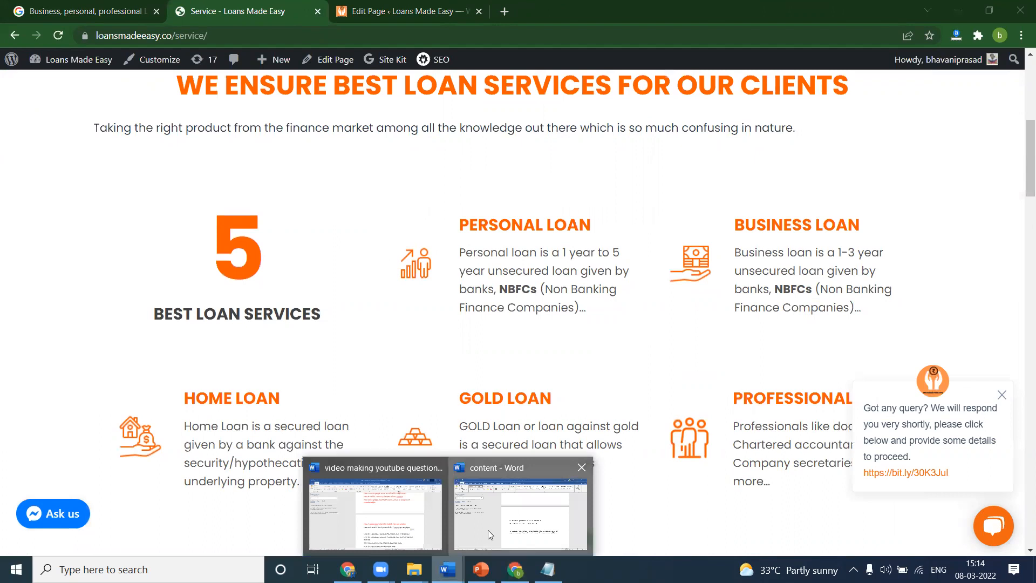
{"action": "left_click", "coordinate": [488, 529]}
{"action": "scroll", "coordinate": [483, 369], "scroll_direction": "up", "scroll_amount": 15}
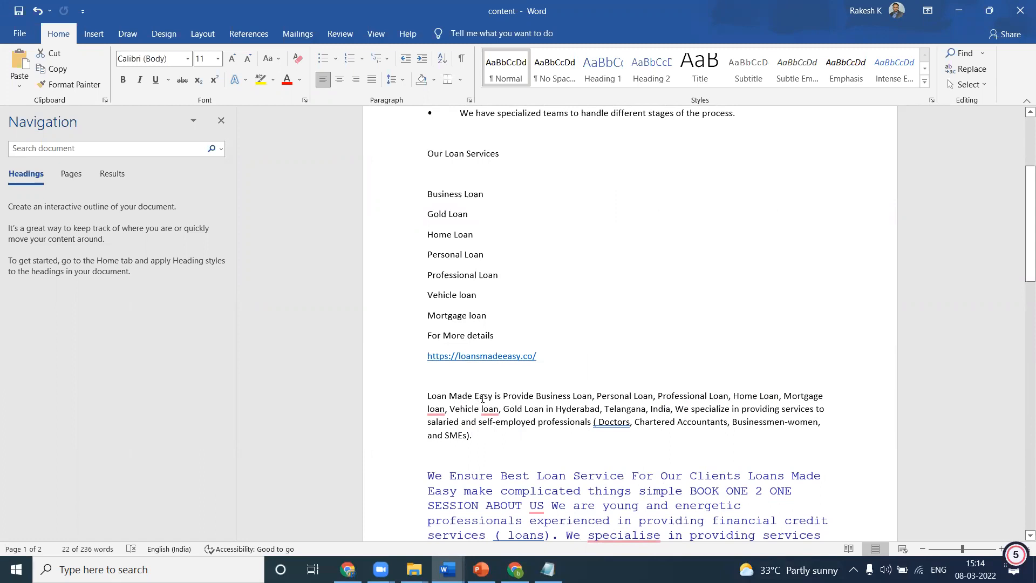
{"action": "left_click_drag", "start_coordinate": [598, 409], "coordinate": [426, 400]}
{"action": "key", "text": "ctrl+c"}
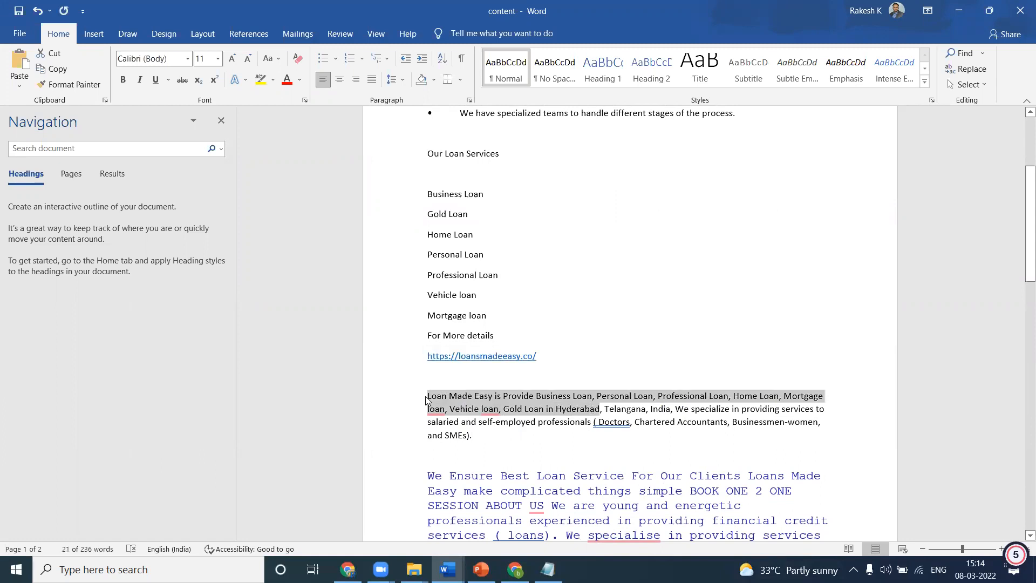
Return to the WordPress admin in the browser and open the Service page for editing from the list of all pages
{"action": "key", "text": "alt+Tab"}
{"action": "left_click", "coordinate": [398, 12]}
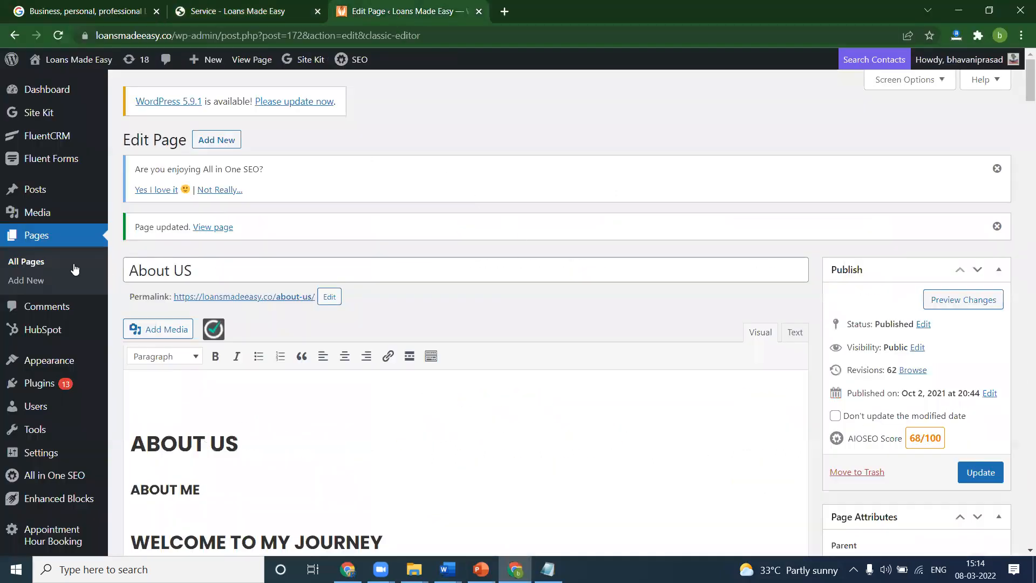
{"action": "left_click", "coordinate": [21, 261]}
{"action": "scroll", "coordinate": [144, 286], "scroll_direction": "down", "scroll_amount": 2}
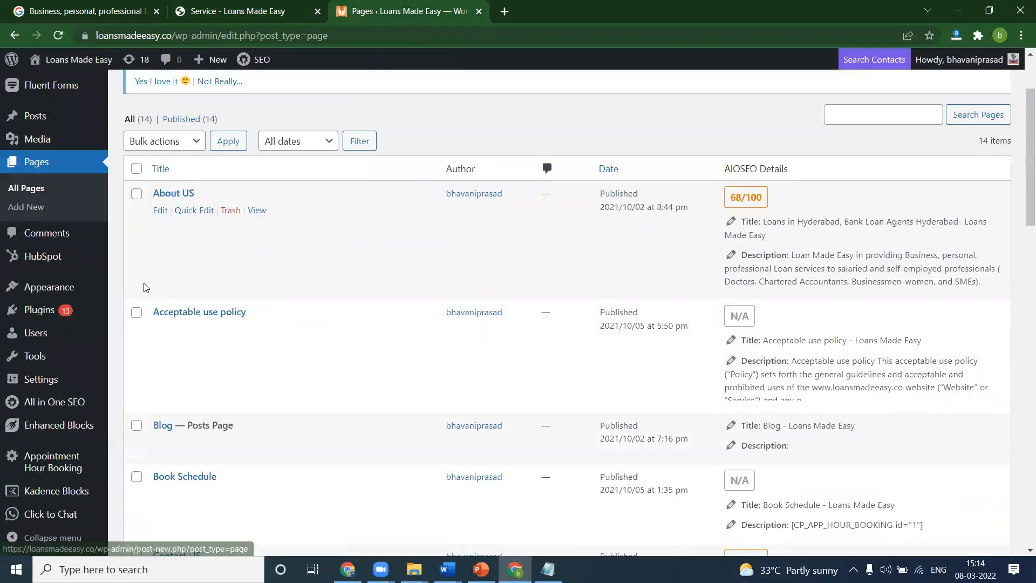
{"action": "scroll", "coordinate": [146, 288], "scroll_direction": "down", "scroll_amount": 12}
{"action": "scroll", "coordinate": [150, 288], "scroll_direction": "down", "scroll_amount": 6}
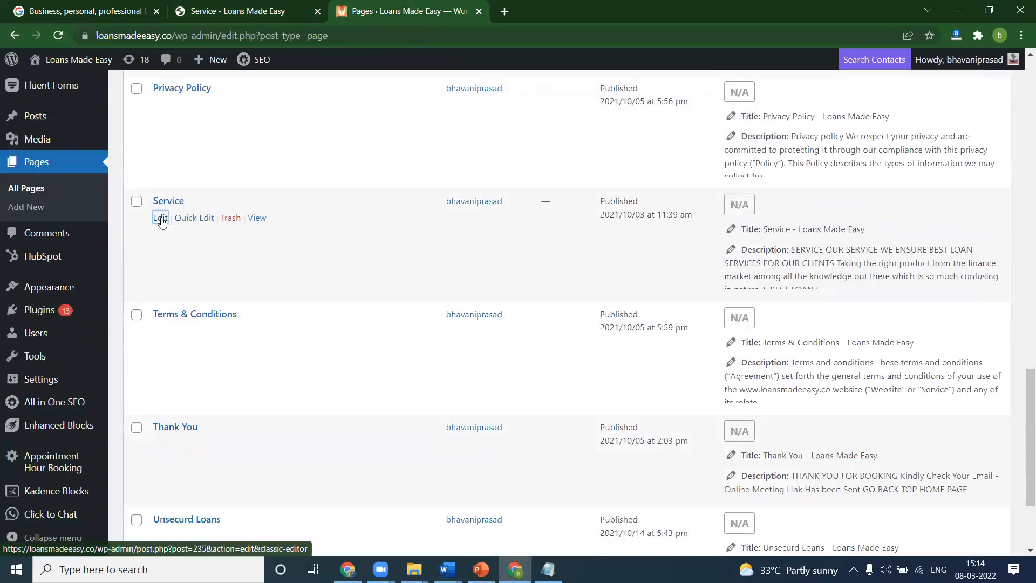
{"action": "left_click", "coordinate": [160, 218]}
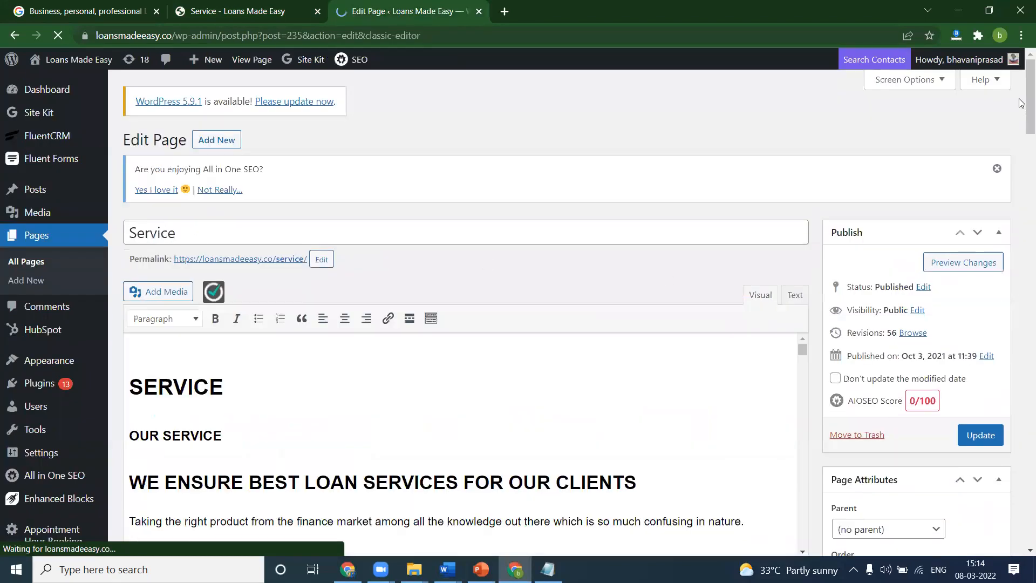
Replace the Page Content tag in the Service page's meta description with the copied "Loan Made Easy is Provide" text
{"action": "scroll", "coordinate": [1021, 91], "scroll_direction": "down", "scroll_amount": 20}
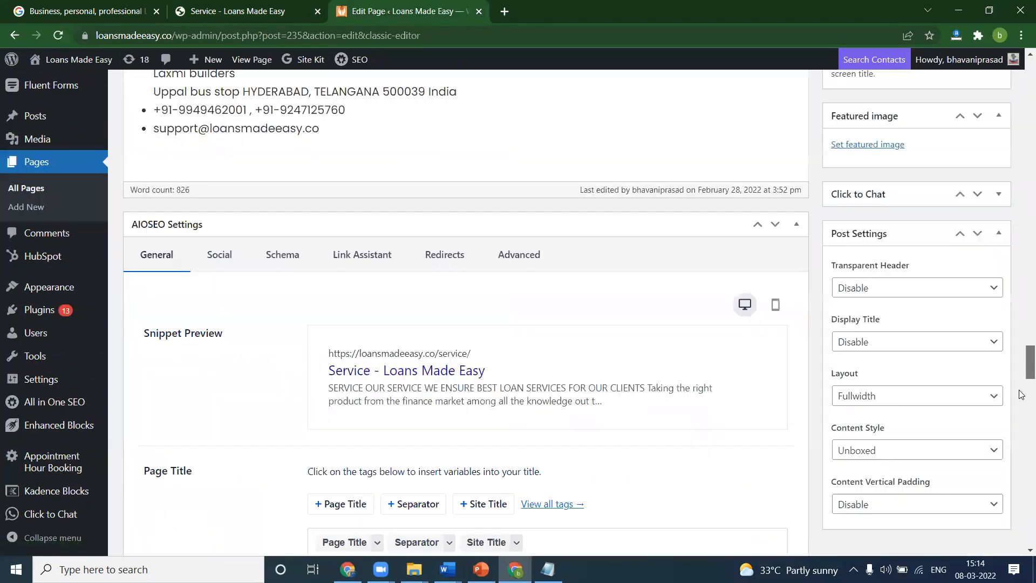
{"action": "scroll", "coordinate": [1021, 394], "scroll_direction": "down", "scroll_amount": 15}
{"action": "scroll", "coordinate": [552, 332], "scroll_direction": "up", "scroll_amount": 8}
{"action": "scroll", "coordinate": [553, 332], "scroll_direction": "up", "scroll_amount": 3}
{"action": "scroll", "coordinate": [462, 378], "scroll_direction": "down", "scroll_amount": 3}
{"action": "left_click", "coordinate": [445, 309]}
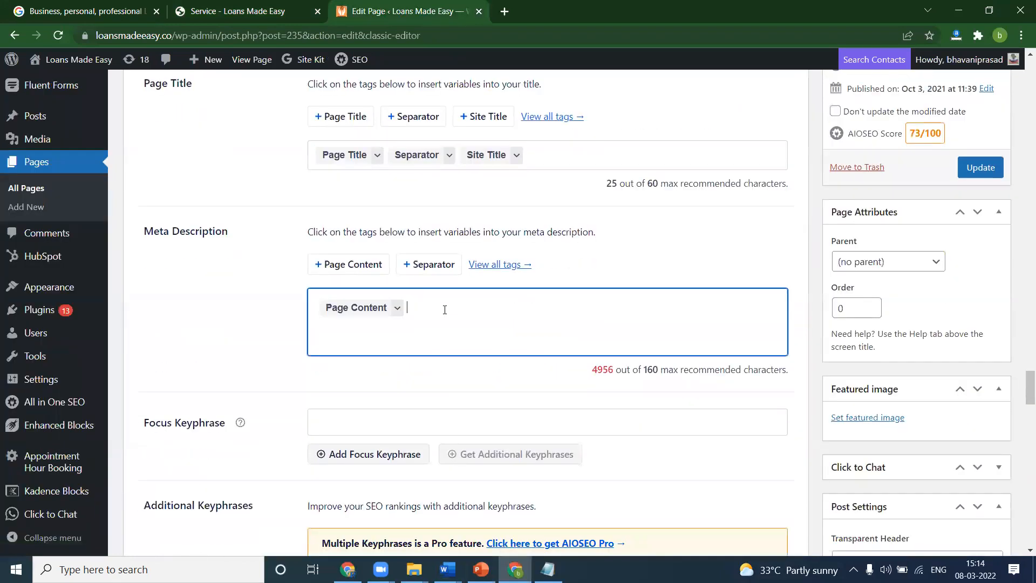
{"action": "key", "text": "BackSpace"}
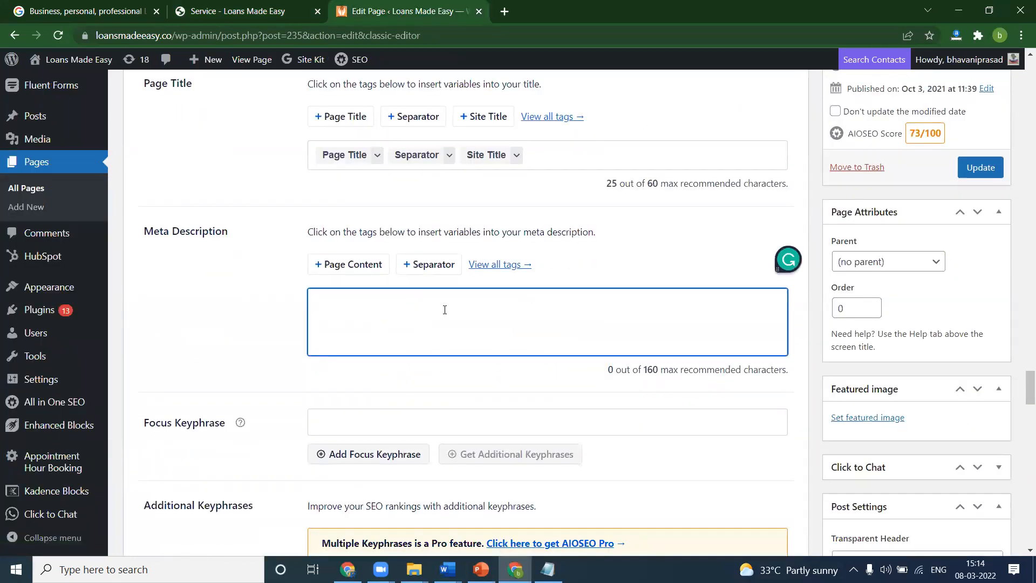
{"action": "key", "text": "ctrl+v"}
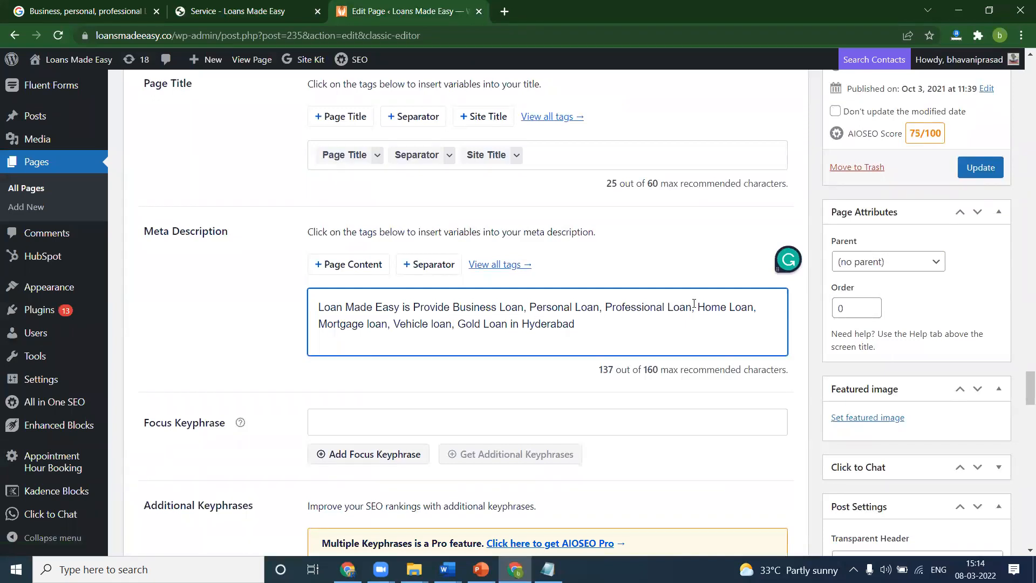
Reorder the loan list in the Service page's meta description so "Personal Loan, Professional Loan" come before "Business Loan"
{"action": "left_click_drag", "start_coordinate": [692, 307], "coordinate": [528, 307]}
{"action": "key", "text": "BackSpace"}
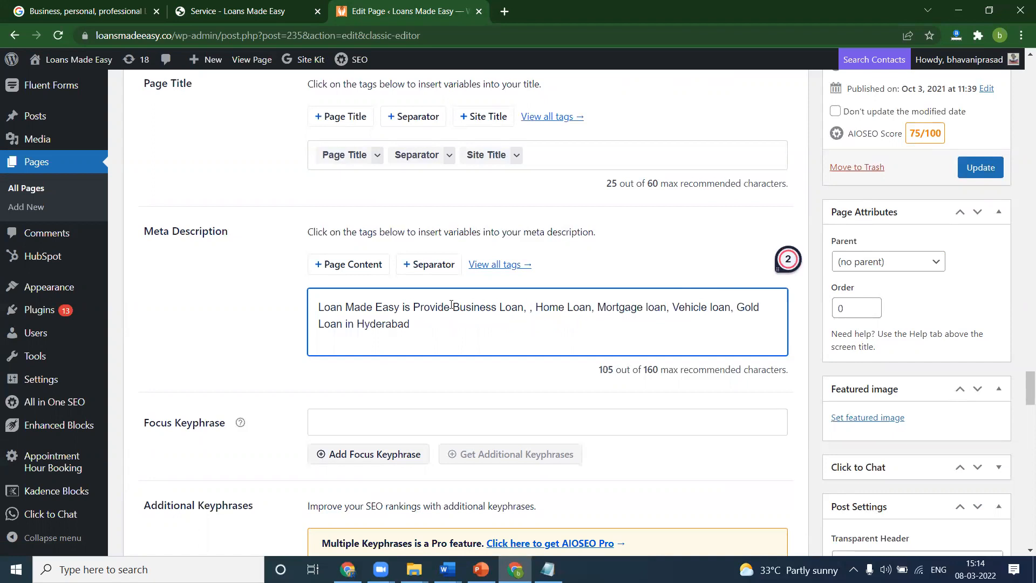
{"action": "key", "text": "ctrl+z"}
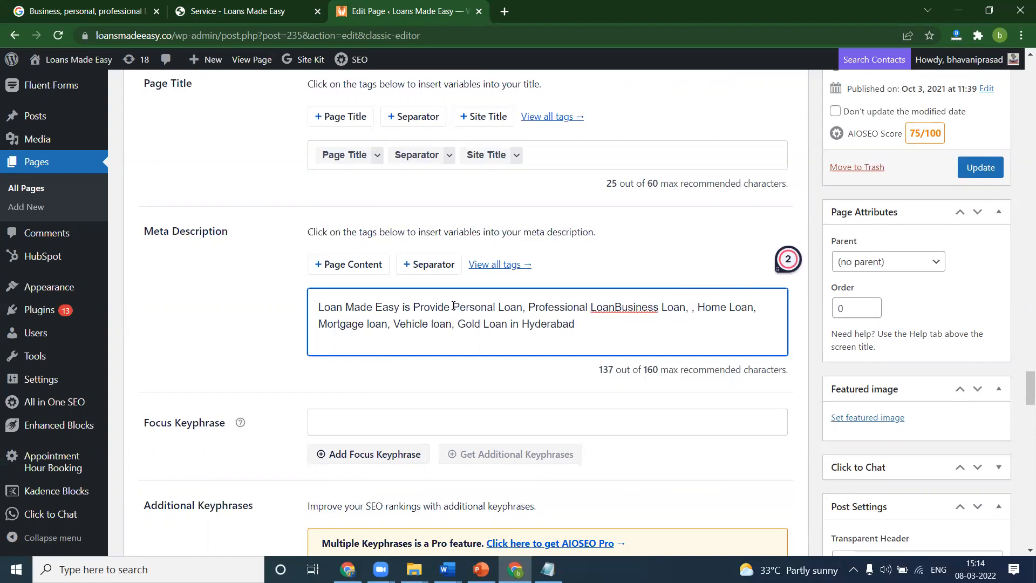
{"action": "type", "text": ","}
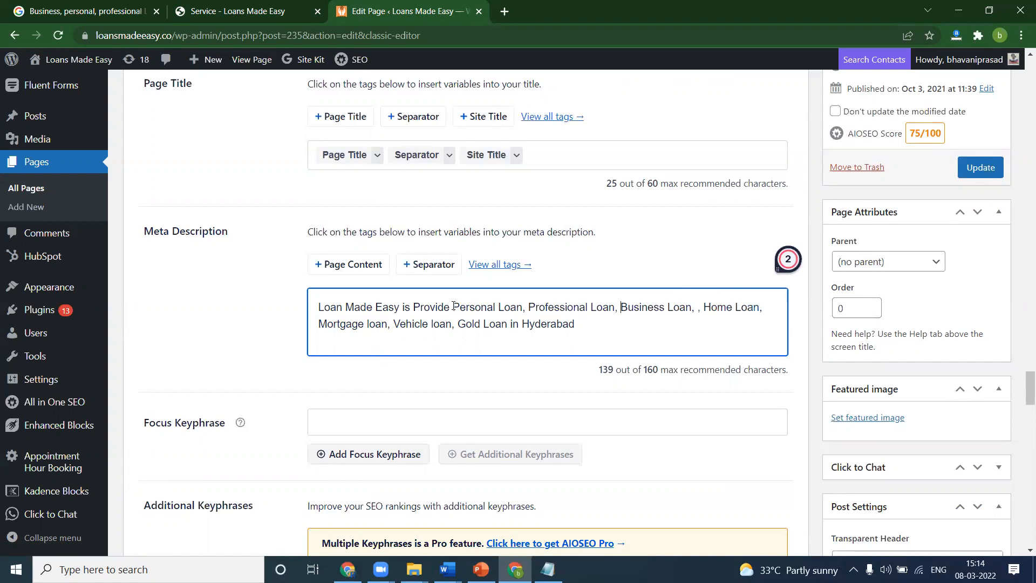
{"action": "left_click", "coordinate": [704, 306]}
{"action": "key", "text": "BackSpace"}
{"action": "key", "text": "BackSpace"}
{"action": "key", "text": "BackSpace"}
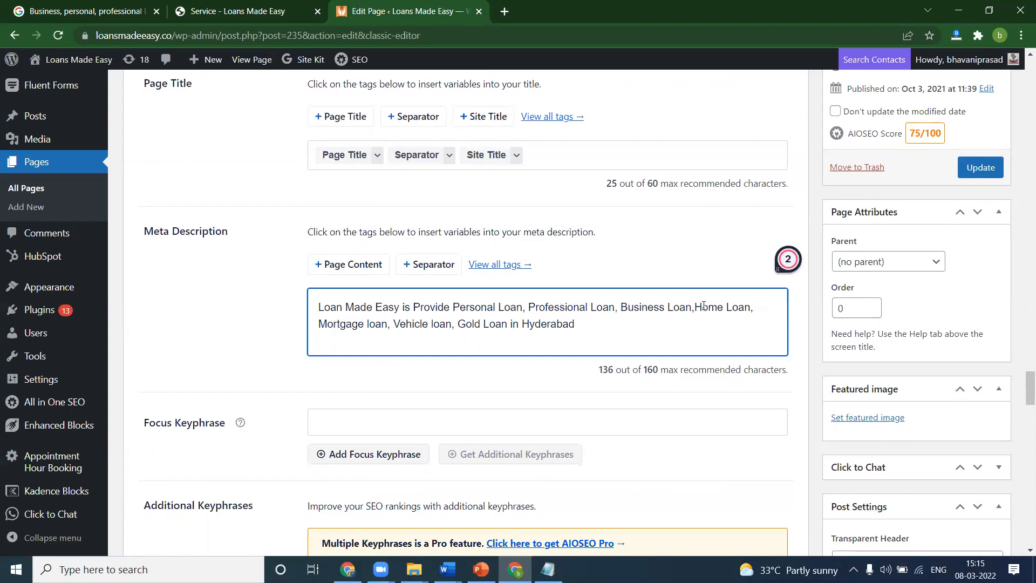
Copy "We specialise in providing services to salaried and self employed professionals" from the "content" document in Word and return to the browser
{"action": "left_click", "coordinate": [448, 569]}
{"action": "left_click", "coordinate": [499, 517]}
{"action": "scroll", "coordinate": [605, 351], "scroll_direction": "down", "scroll_amount": 4}
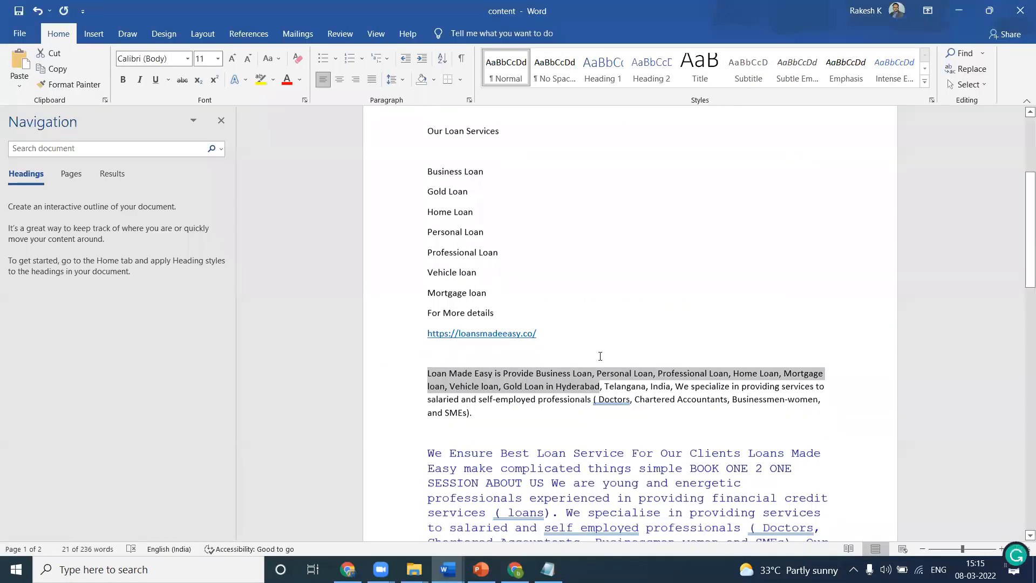
{"action": "scroll", "coordinate": [606, 350], "scroll_direction": "down", "scroll_amount": 2}
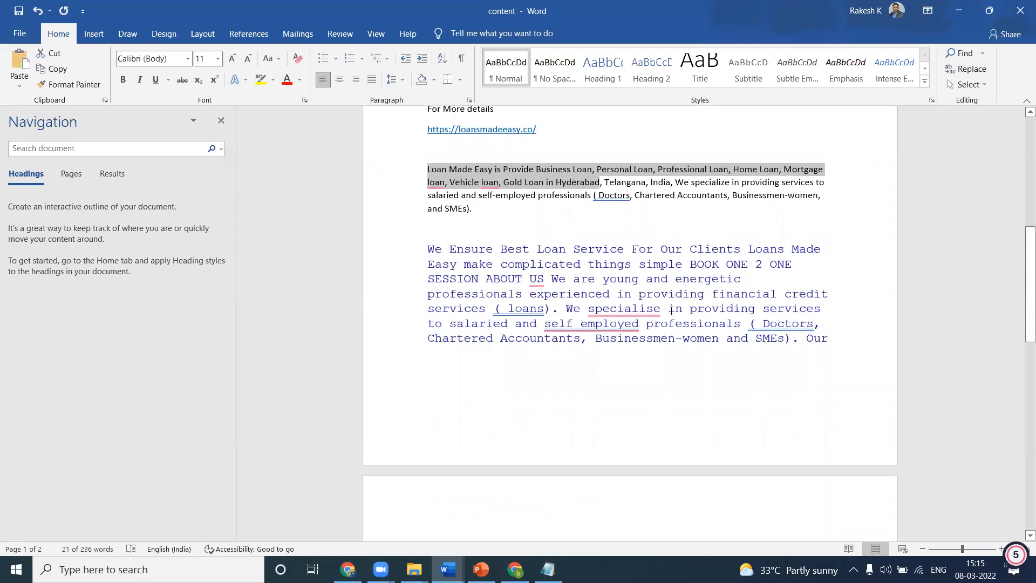
{"action": "left_click_drag", "start_coordinate": [566, 309], "coordinate": [677, 324]}
{"action": "key", "text": "ctrl+c"}
{"action": "key", "text": "alt+Tab"}
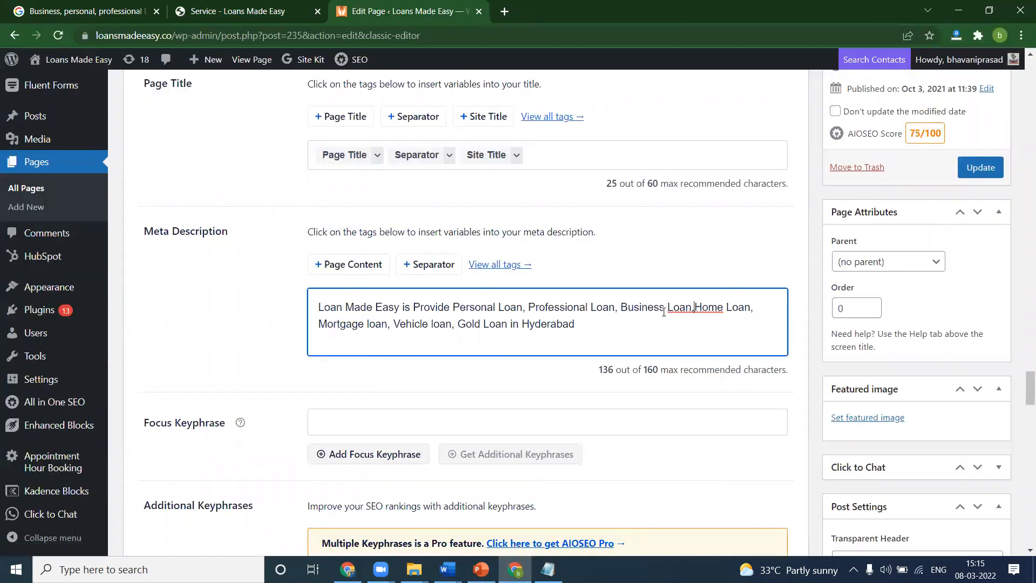
Append the copied "We specialise in providing services" sentence after "in Hyderabad" in the meta description, separated by a comma and a space
{"action": "key", "text": "ctrl+v"}
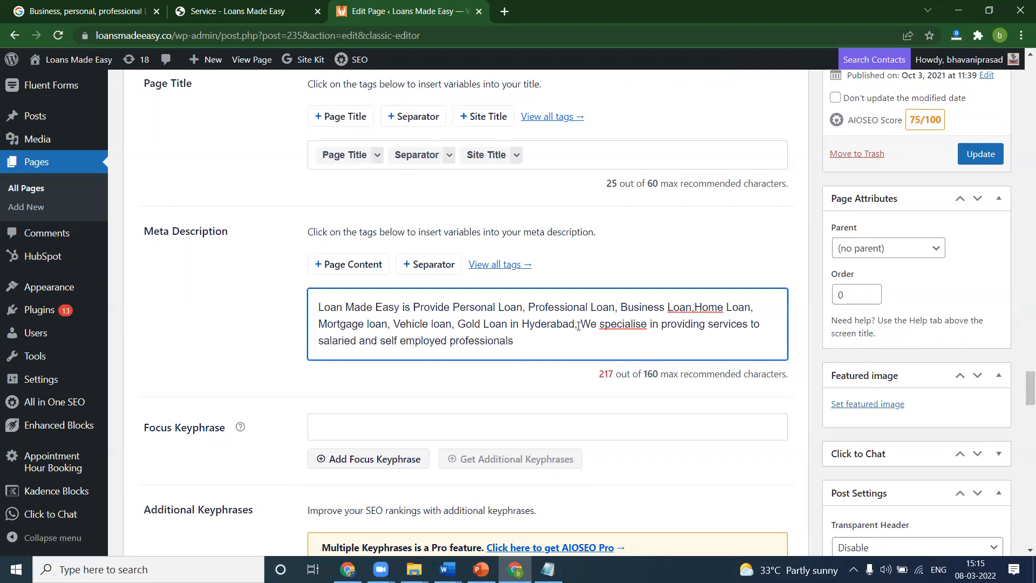
{"action": "left_click_drag", "start_coordinate": [578, 326], "coordinate": [593, 337]}
{"action": "key", "text": "ctrl+c"}
{"action": "key", "text": "BackSpace"}
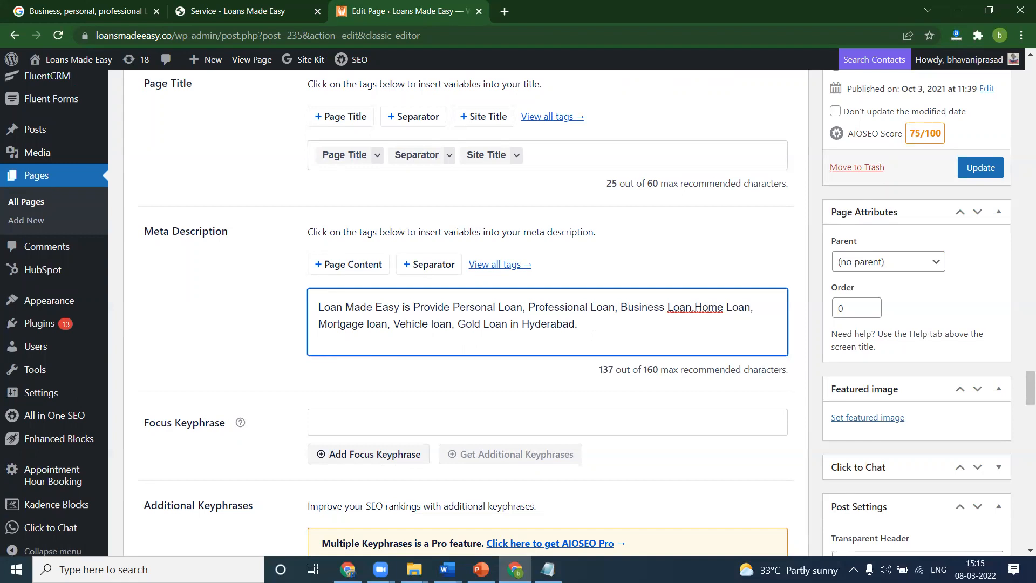
{"action": "key", "text": "ctrl+v"}
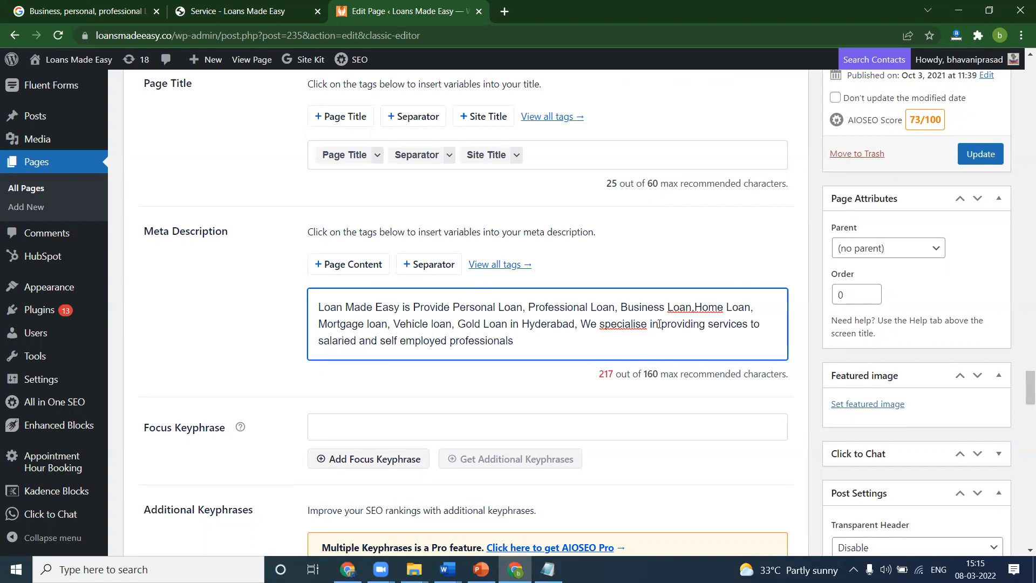
Try removing "We specialise in providing" from the meta description, and undo the deletion
{"action": "left_click_drag", "start_coordinate": [704, 322], "coordinate": [582, 325]}
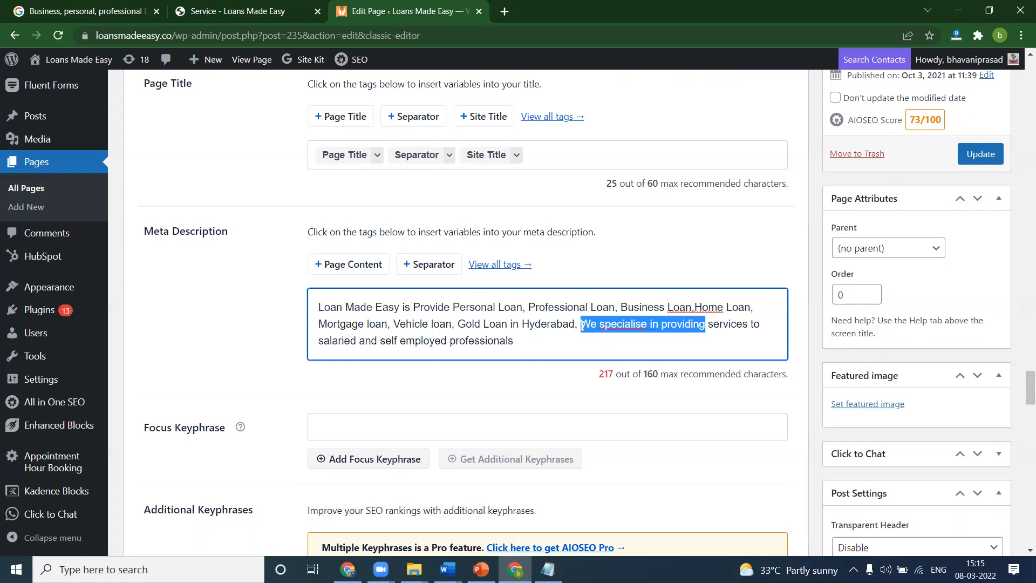
{"action": "key", "text": "BackSpace"}
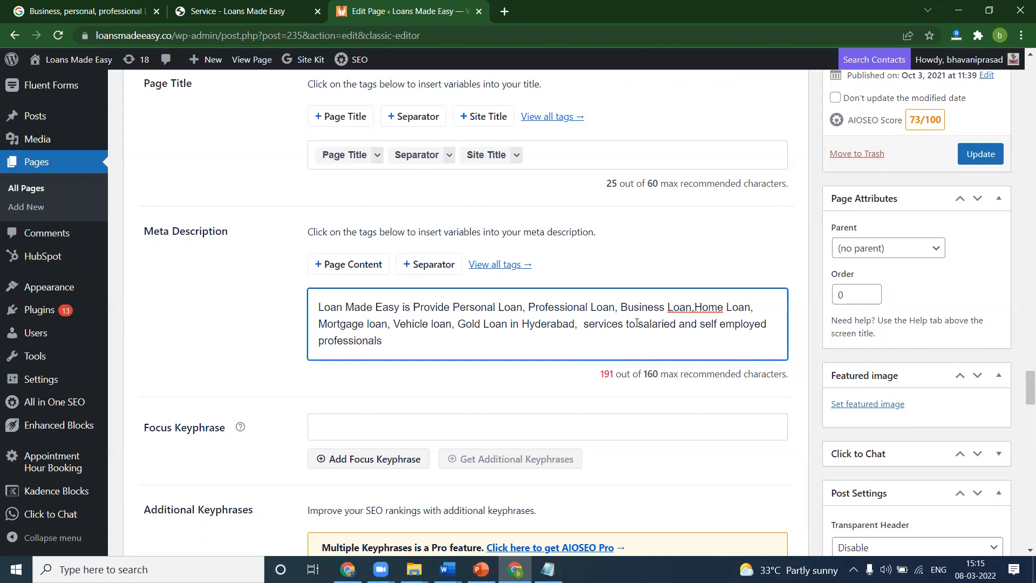
{"action": "left_click_drag", "start_coordinate": [635, 324], "coordinate": [587, 326]}
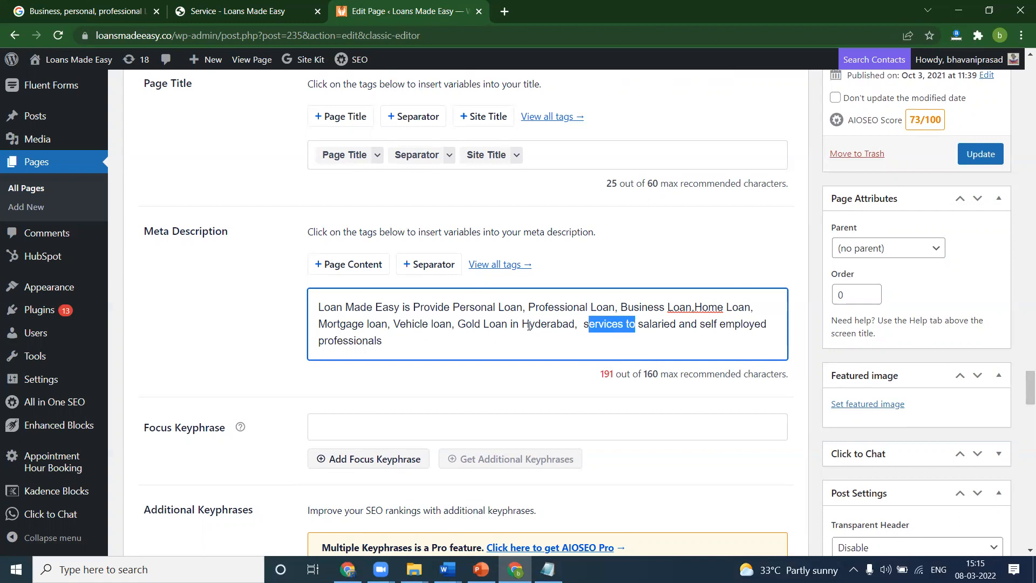
{"action": "key", "text": "ctrl+z"}
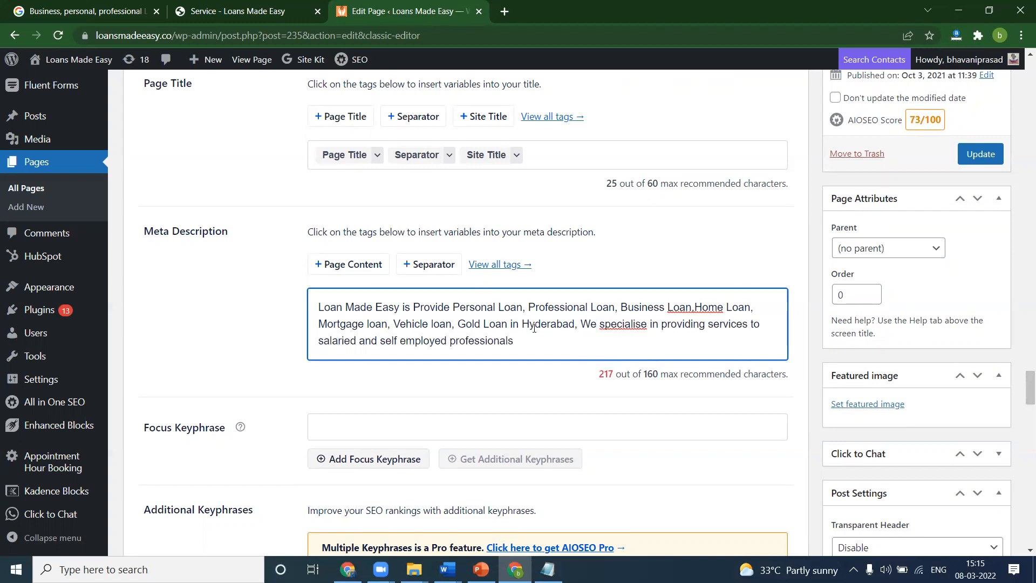
Shorten the meta description by removing "Vehicle loan", "Gold Loan" and "Mortgage loan" so the list ends with "Home Loan in Hyderabad"
{"action": "left_click_drag", "start_coordinate": [498, 324], "coordinate": [391, 326]}
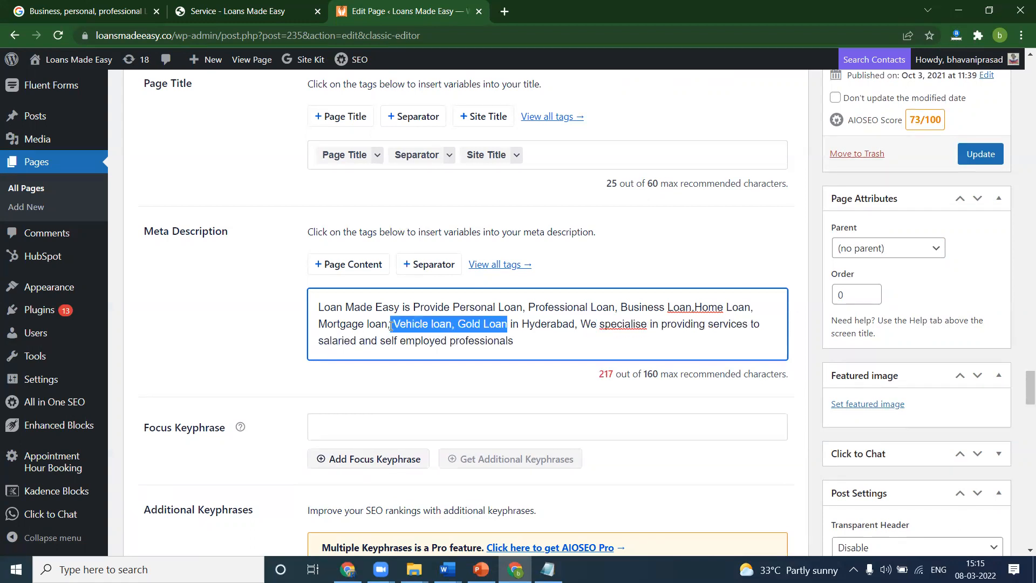
{"action": "key", "text": "BackSpace"}
{"action": "key", "text": "BackSpace"}
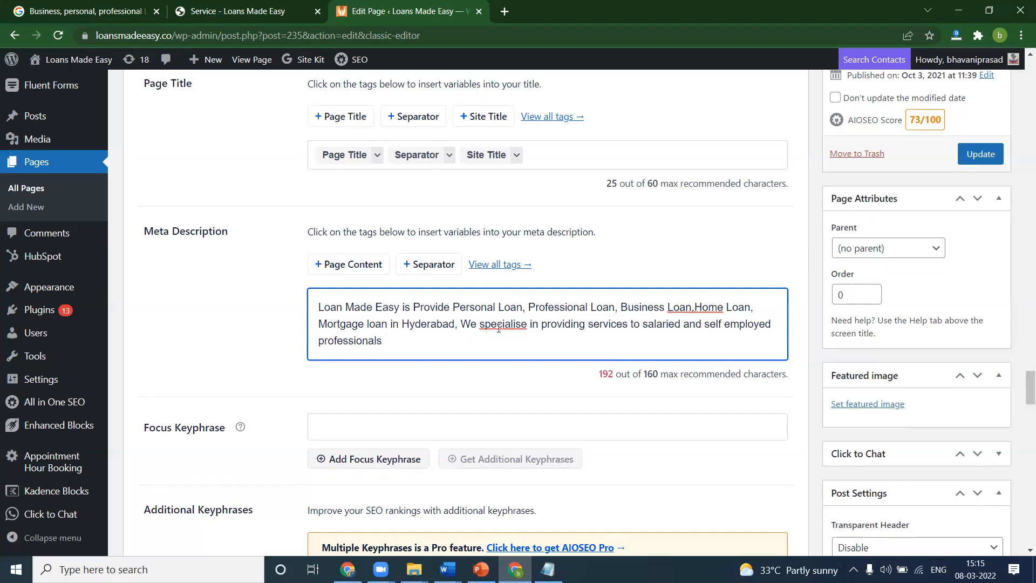
{"action": "left_click_drag", "start_coordinate": [388, 323], "coordinate": [326, 317]}
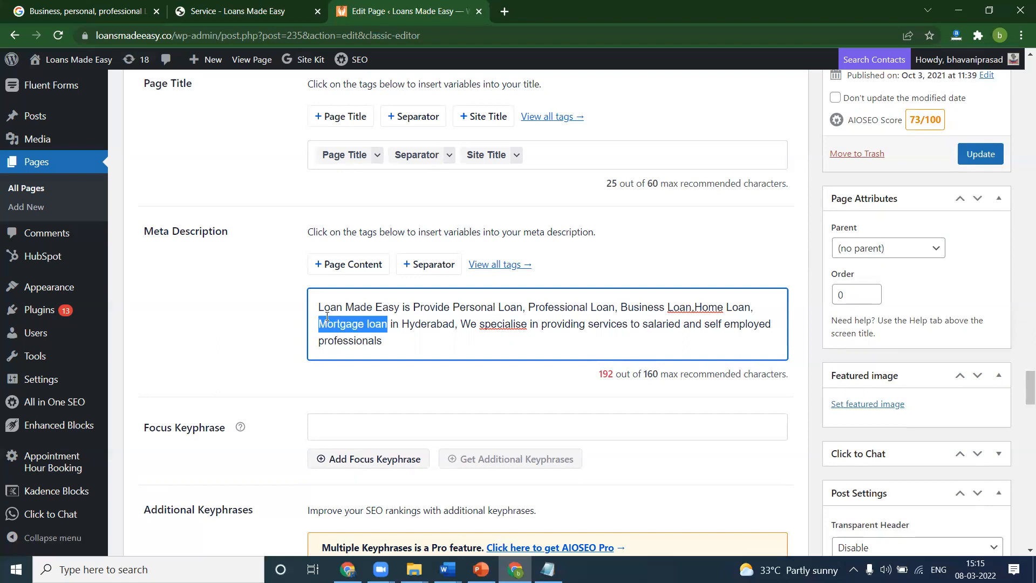
{"action": "key", "text": "BackSpace"}
{"action": "key", "text": "BackSpace"}
{"action": "key", "text": "BackSpace"}
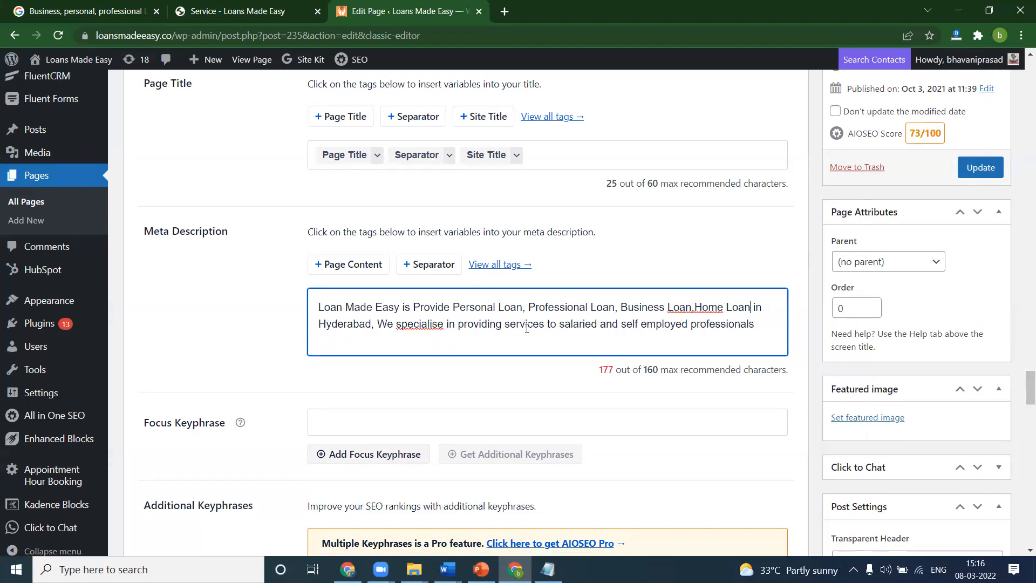
Correct "specialise" to "specialize" in the meta description and update the Service page
{"action": "right_click", "coordinate": [419, 323]}
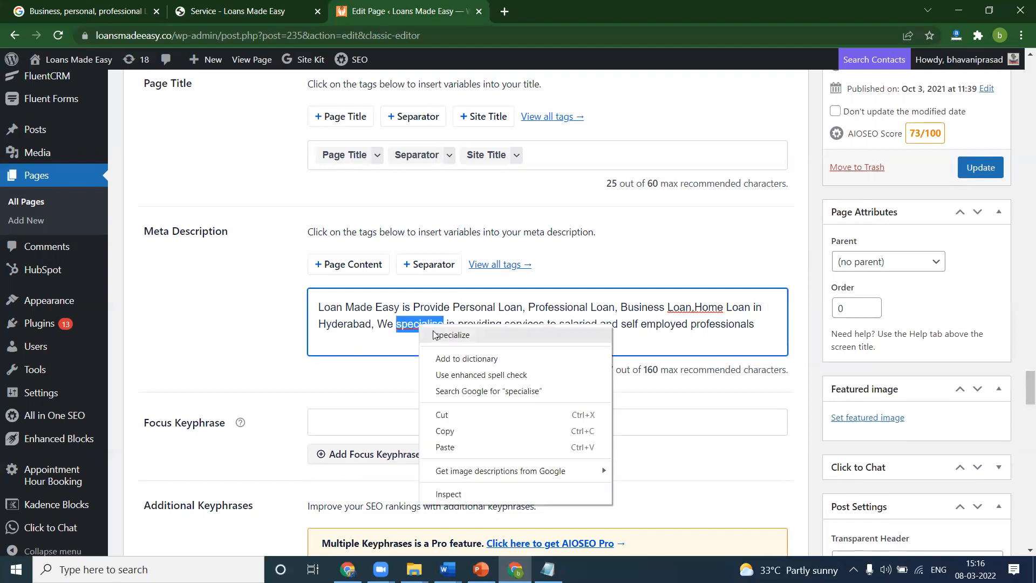
{"action": "left_click", "coordinate": [434, 337]}
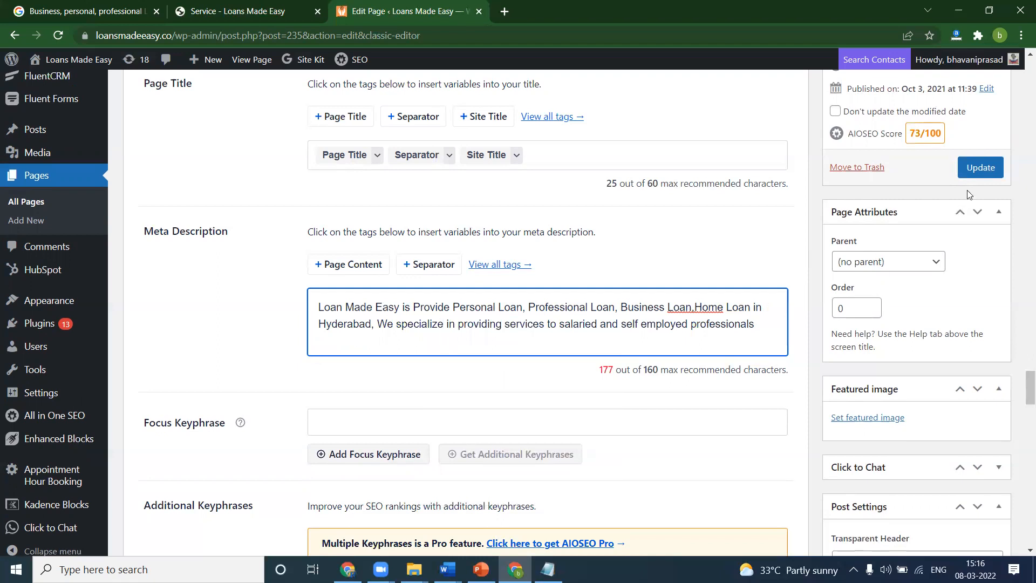
{"action": "left_click", "coordinate": [973, 171]}
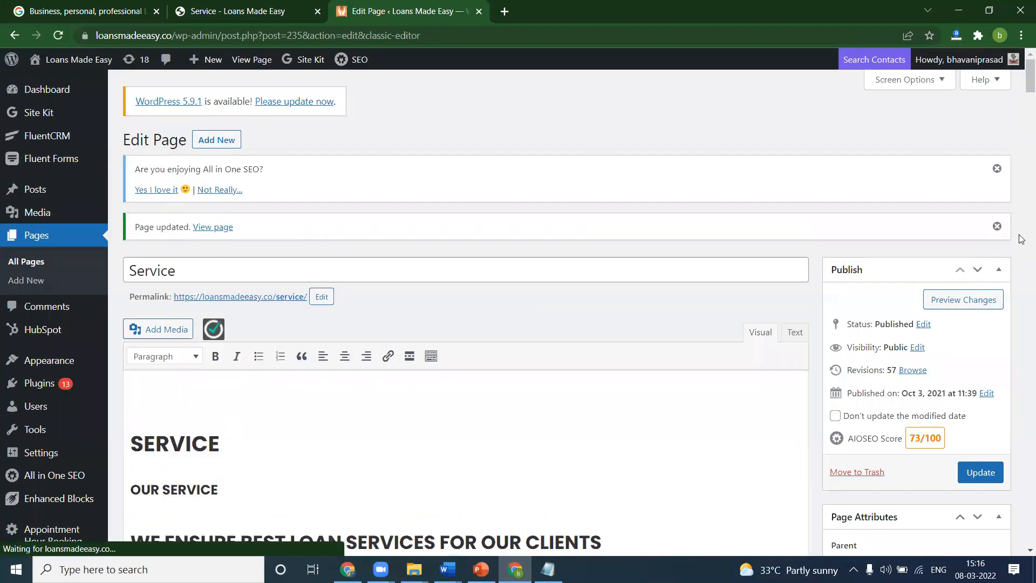
Copy "Personal Loan in Hyderabad" from the Fullerton India title in the Google results and return to the Service page editor
{"action": "left_click", "coordinate": [128, 14]}
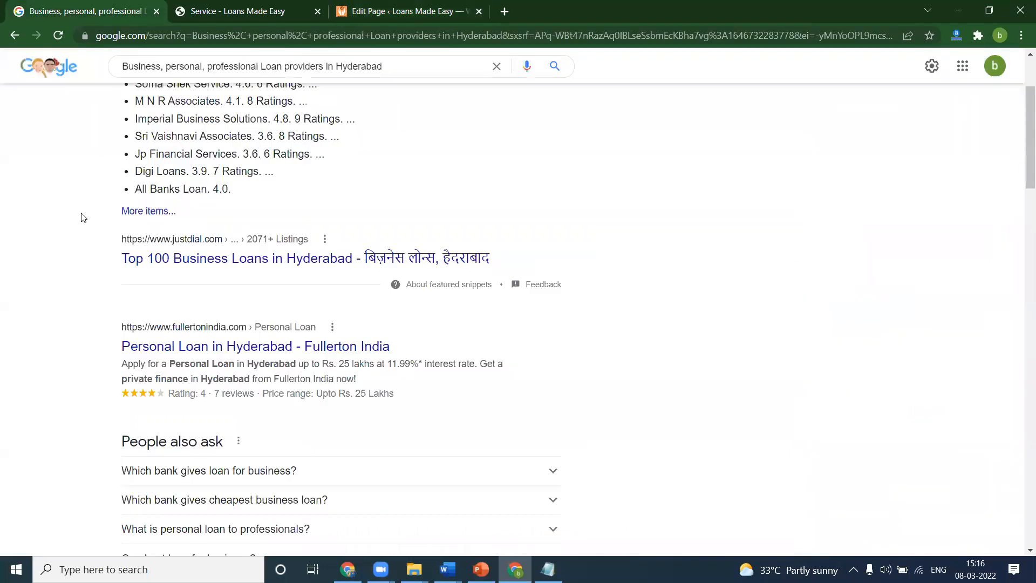
{"action": "scroll", "coordinate": [82, 216], "scroll_direction": "down", "scroll_amount": 2}
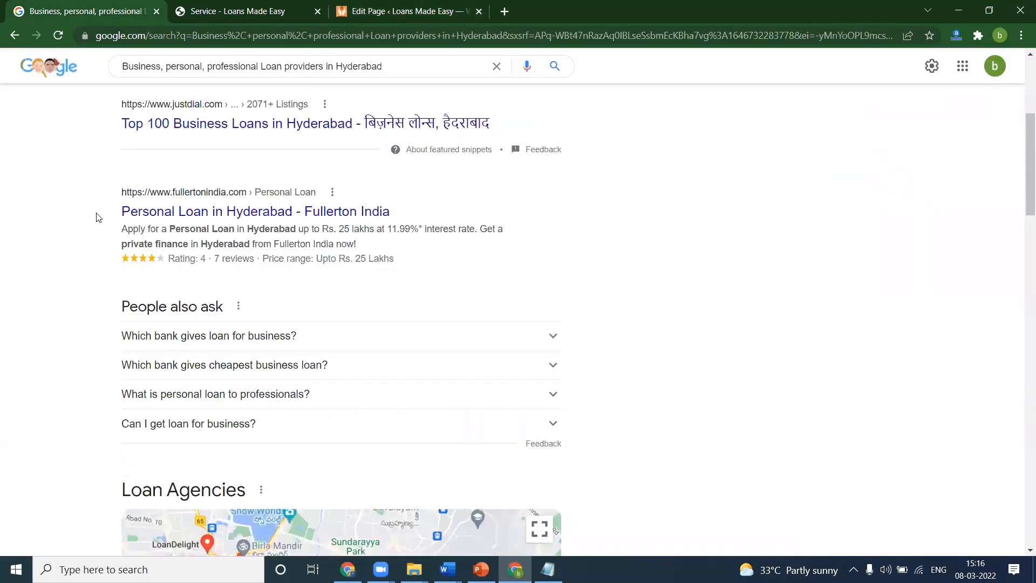
{"action": "left_click_drag", "start_coordinate": [121, 211], "coordinate": [293, 212]}
{"action": "key", "text": "ctrl+c"}
{"action": "left_click", "coordinate": [399, 10]}
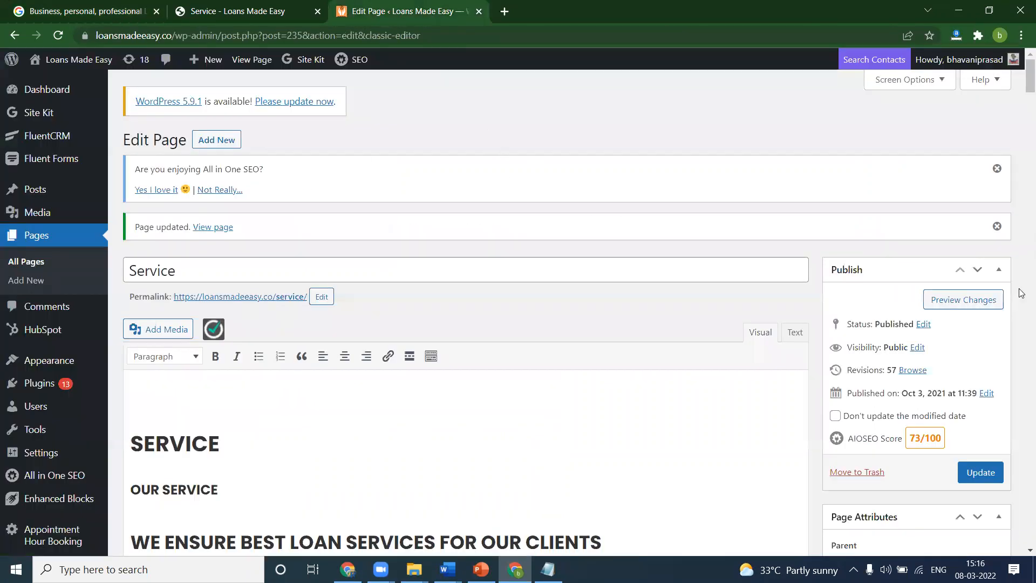
Replace the Page Title tag in the Service page's SEO title with the copied "Personal Loan in Hyderabad"
{"action": "scroll", "coordinate": [1019, 280], "scroll_direction": "down", "scroll_amount": 1}
{"action": "scroll", "coordinate": [1019, 279], "scroll_direction": "down", "scroll_amount": 20}
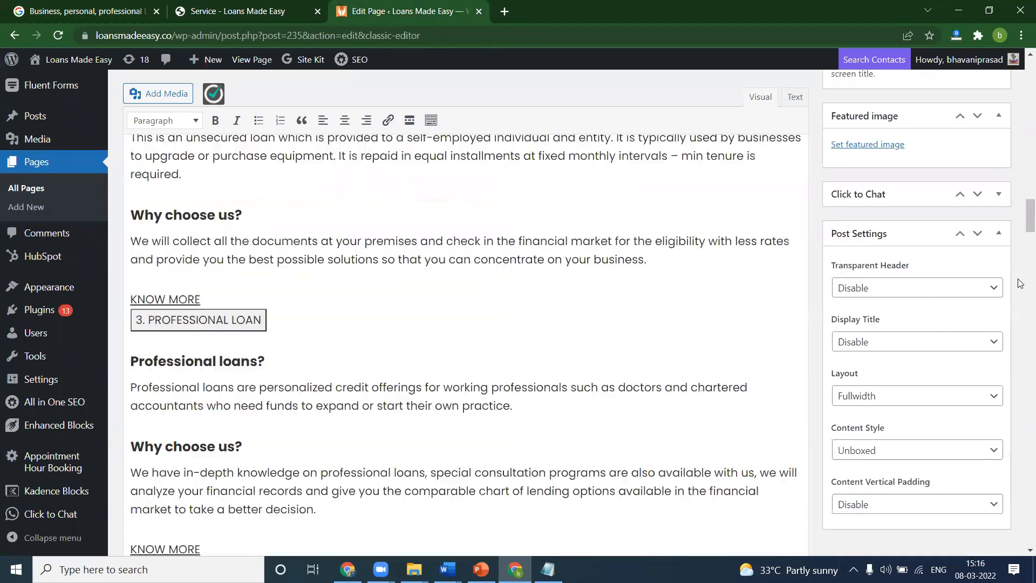
{"action": "scroll", "coordinate": [1019, 282], "scroll_direction": "down", "scroll_amount": 20}
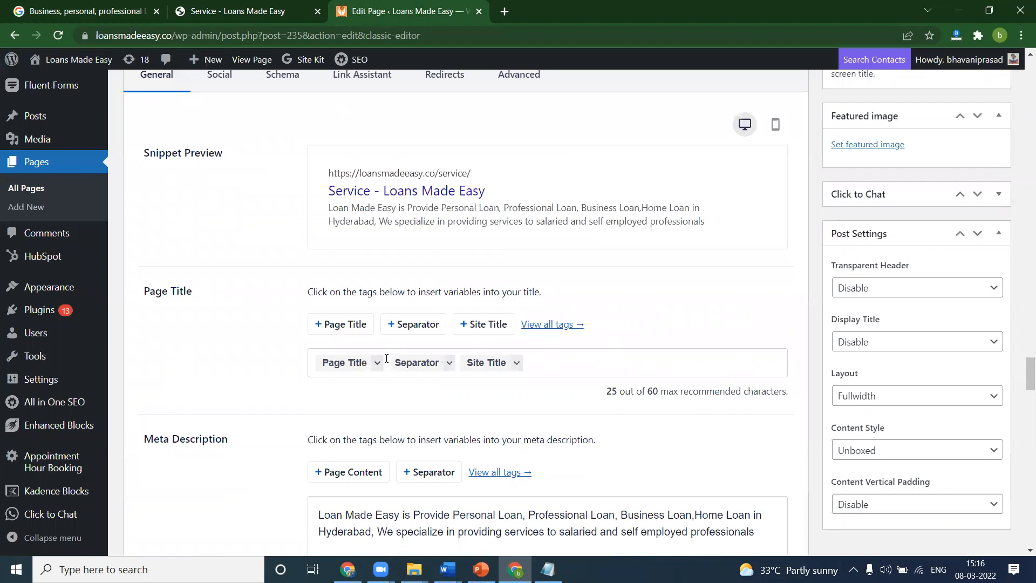
{"action": "left_click", "coordinate": [358, 365]}
{"action": "key", "text": "BackSpace"}
{"action": "key", "text": "ctrl+v"}
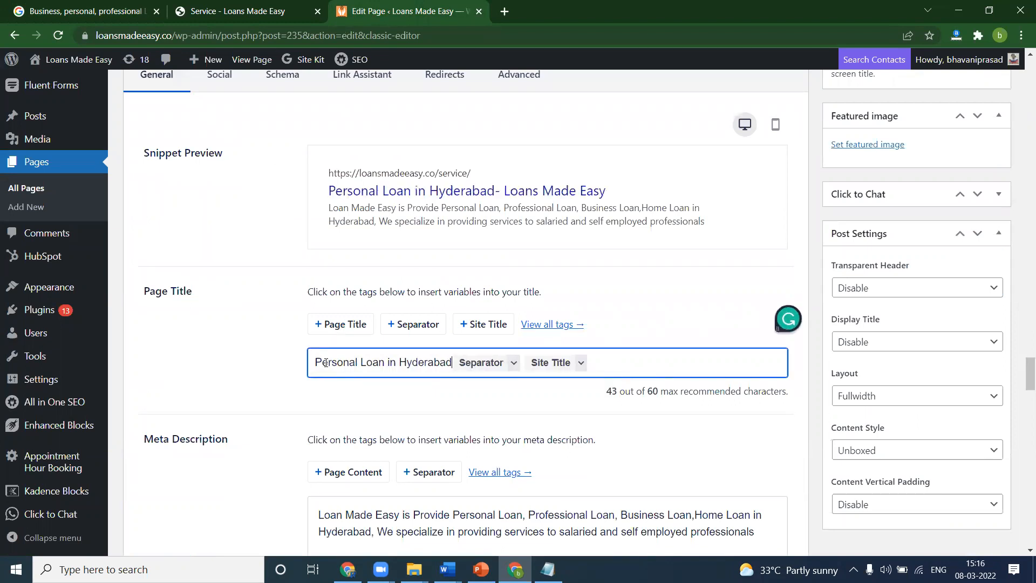
Extend the SEO title to read "Personal and professional Loan in Hyderabad" before the separator
{"action": "left_click", "coordinate": [361, 363]}
{"action": "type", "text": "and pr"}
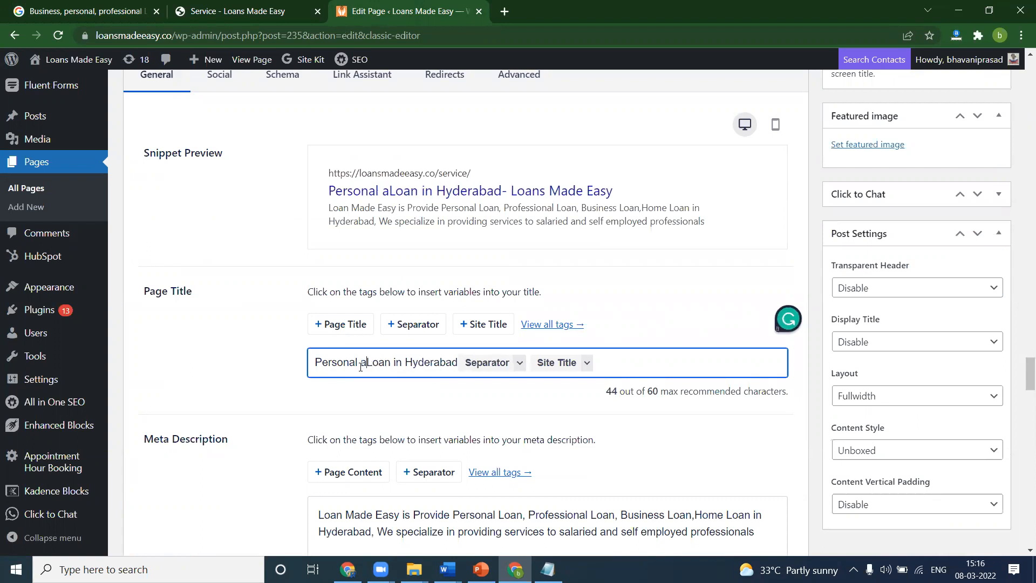
{"action": "type", "text": "ofessional"}
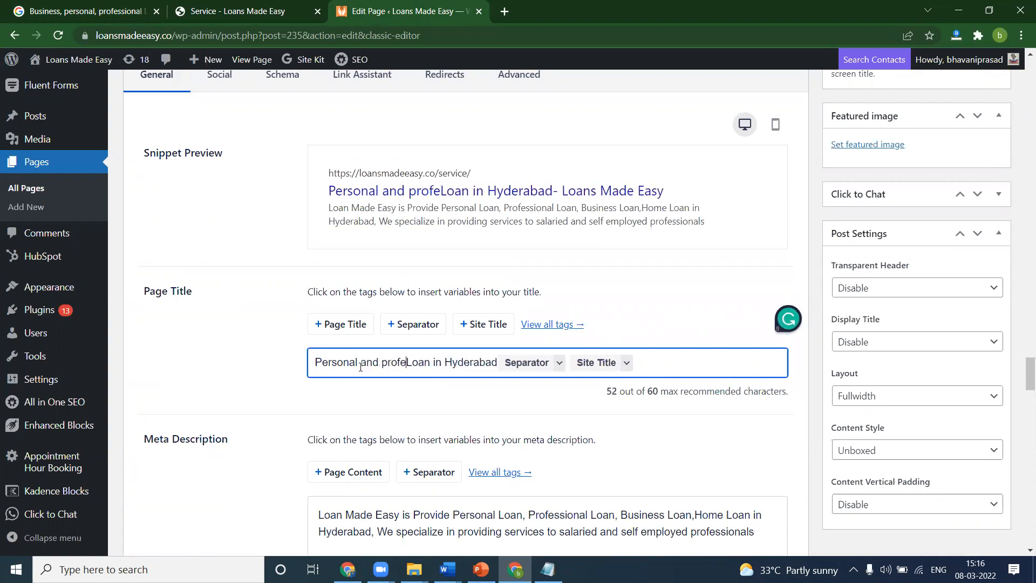
{"action": "type", "text": " Loan "}
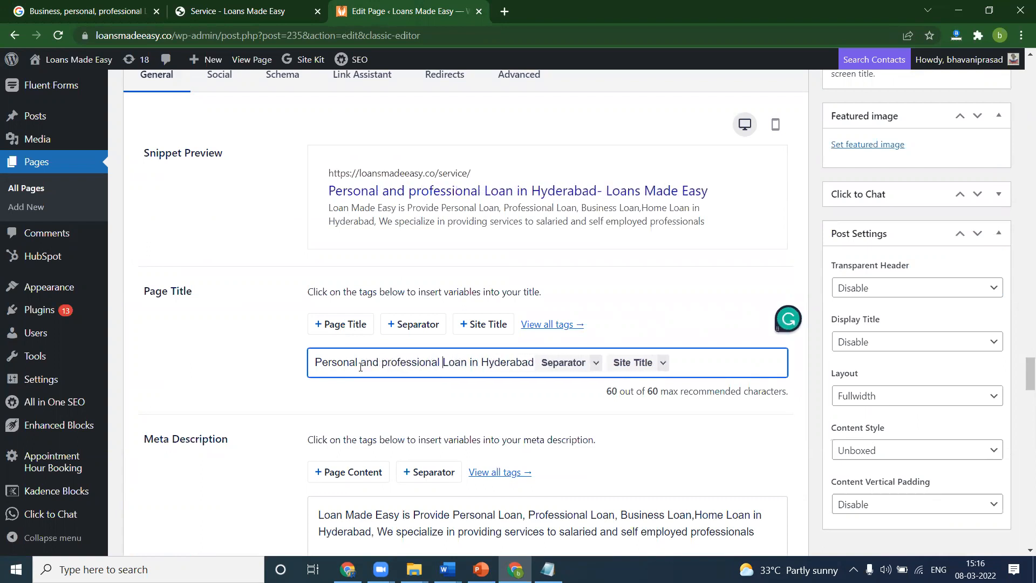
Try adding "services" after "Loan" in the SEO title, and take the word out again
{"action": "type", "text": "services"}
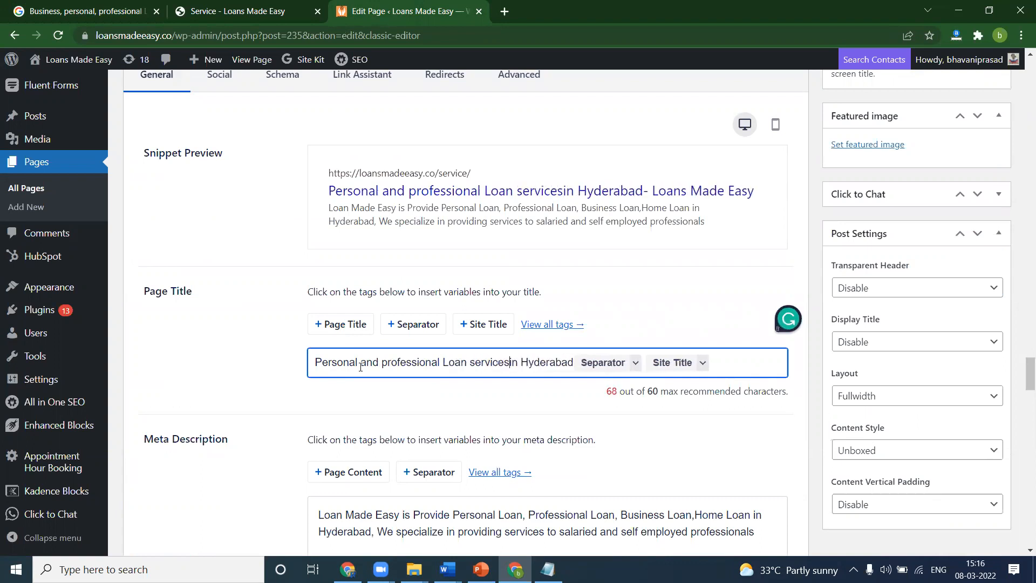
{"action": "key", "text": "BackSpace"}
{"action": "key", "text": "BackSpace"}
{"action": "key", "text": "BackSpace"}
{"action": "key", "text": "BackSpace"}
{"action": "key", "text": "BackSpace"}
{"action": "key", "text": "BackSpace"}
{"action": "key", "text": "BackSpace"}
{"action": "key", "text": "BackSpace"}
{"action": "key", "text": "BackSpace"}
{"action": "key", "text": "BackSpace"}
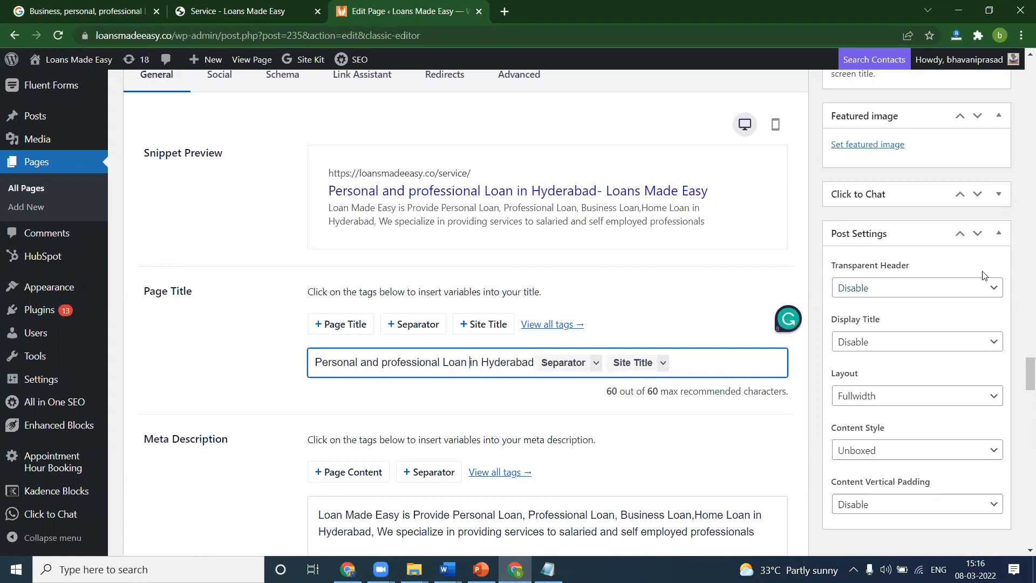
Update the Service page, then reload the live Service page and open its source code
{"action": "scroll", "coordinate": [986, 272], "scroll_direction": "up", "scroll_amount": 5}
{"action": "left_click", "coordinate": [980, 171]}
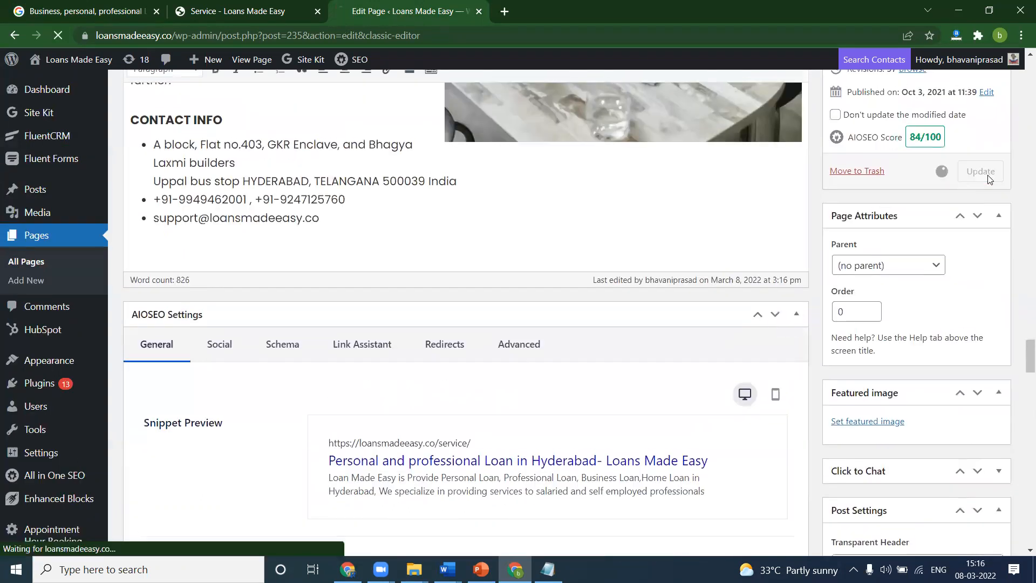
{"action": "left_click", "coordinate": [232, 11]}
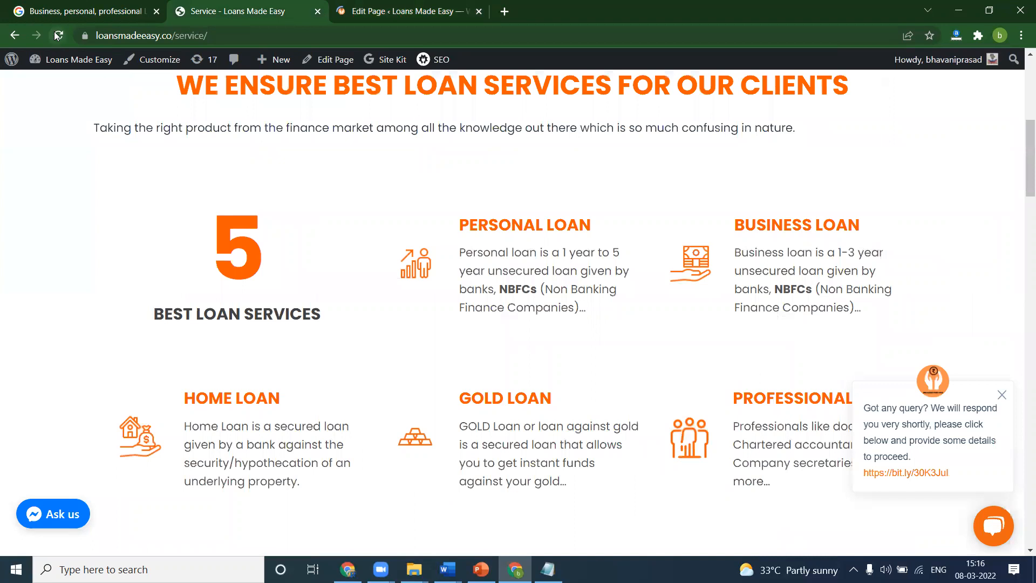
{"action": "left_click", "coordinate": [58, 35]}
{"action": "key", "text": "ctrl+u"}
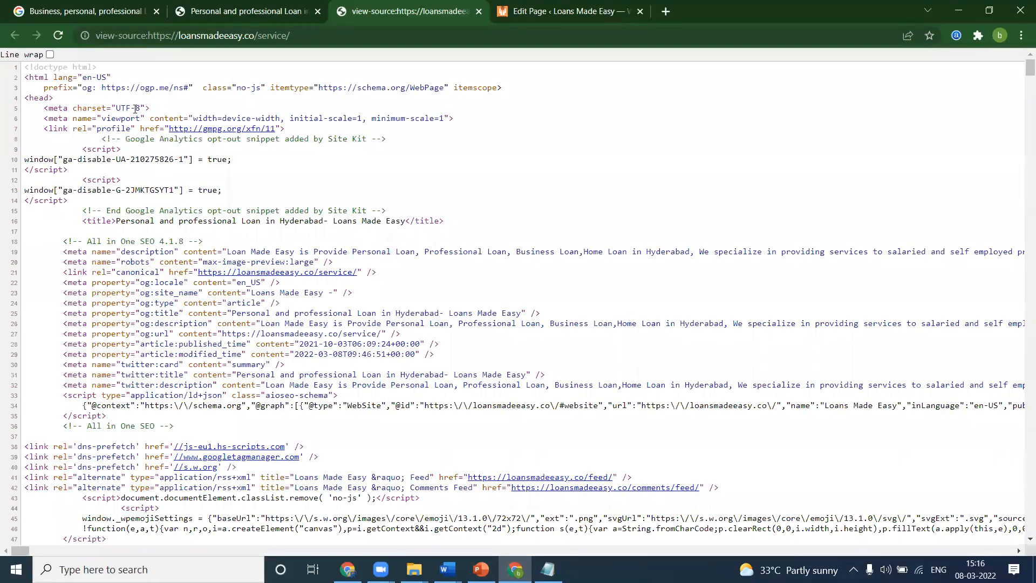
Add a space after "Hyderabad" in the Service page's SEO title, before the separator, and update the page
{"action": "left_click_drag", "start_coordinate": [117, 220], "coordinate": [408, 221]}
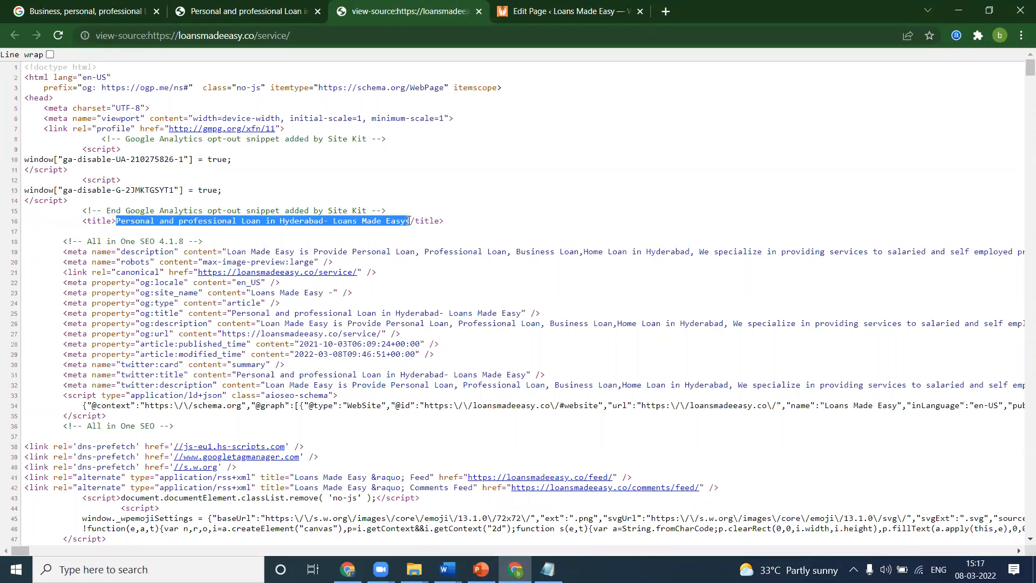
{"action": "left_click", "coordinate": [531, 10]}
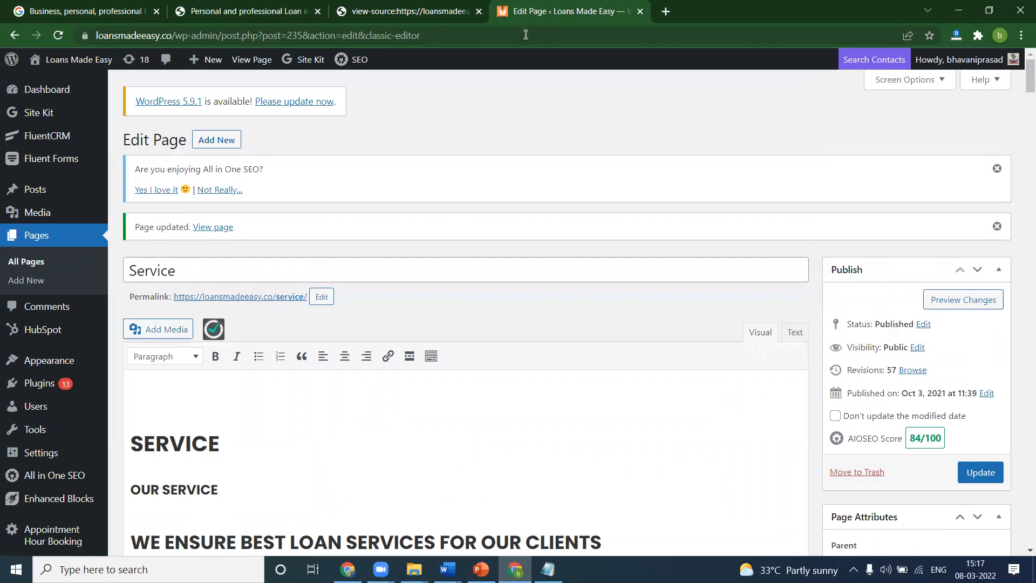
{"action": "scroll", "coordinate": [1019, 268], "scroll_direction": "down", "scroll_amount": 7}
{"action": "scroll", "coordinate": [1020, 268], "scroll_direction": "down", "scroll_amount": 20}
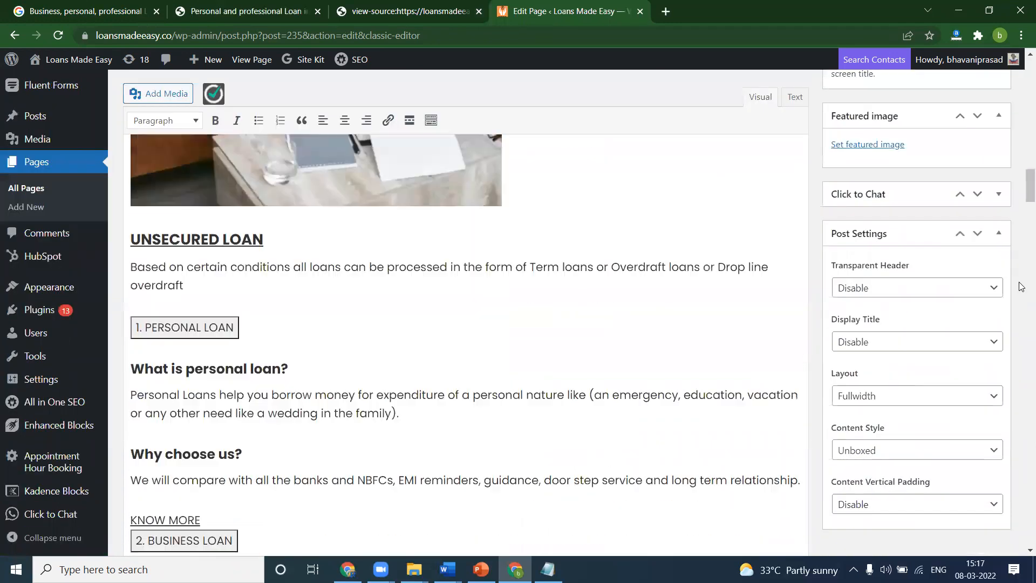
{"action": "scroll", "coordinate": [296, 343], "scroll_direction": "down", "scroll_amount": 20}
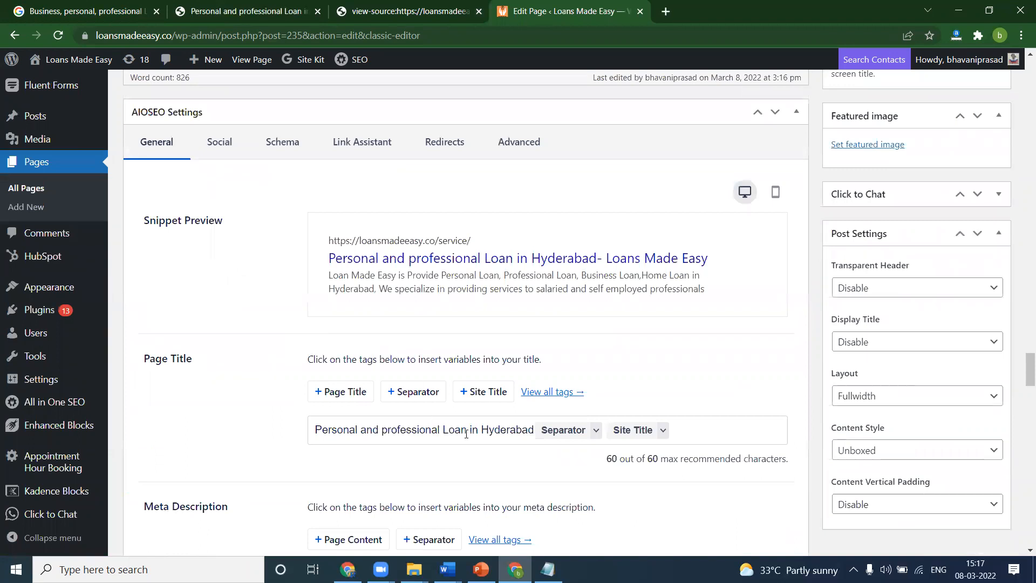
{"action": "left_click", "coordinate": [533, 429]}
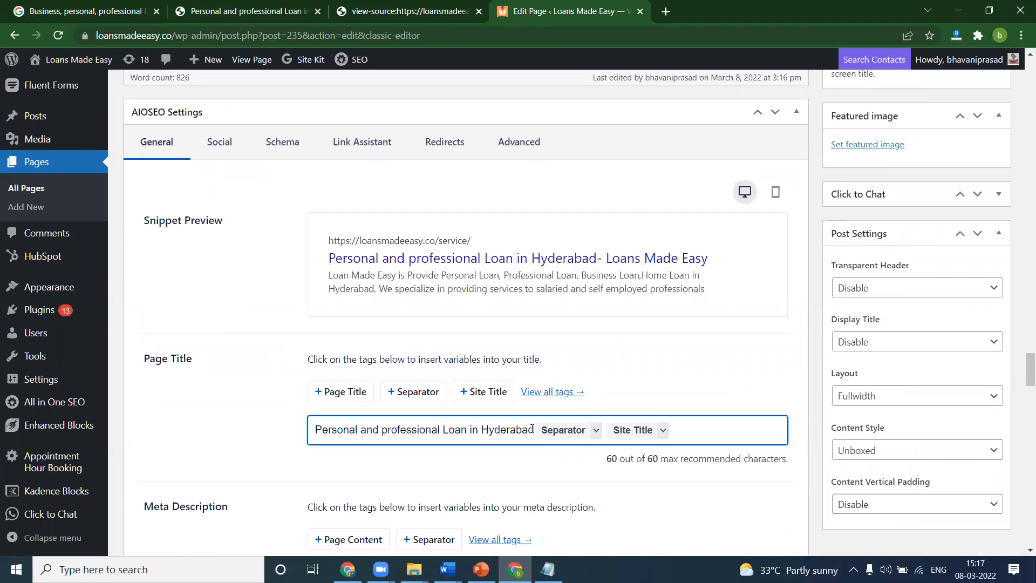
{"action": "scroll", "coordinate": [999, 204], "scroll_direction": "up", "scroll_amount": 15}
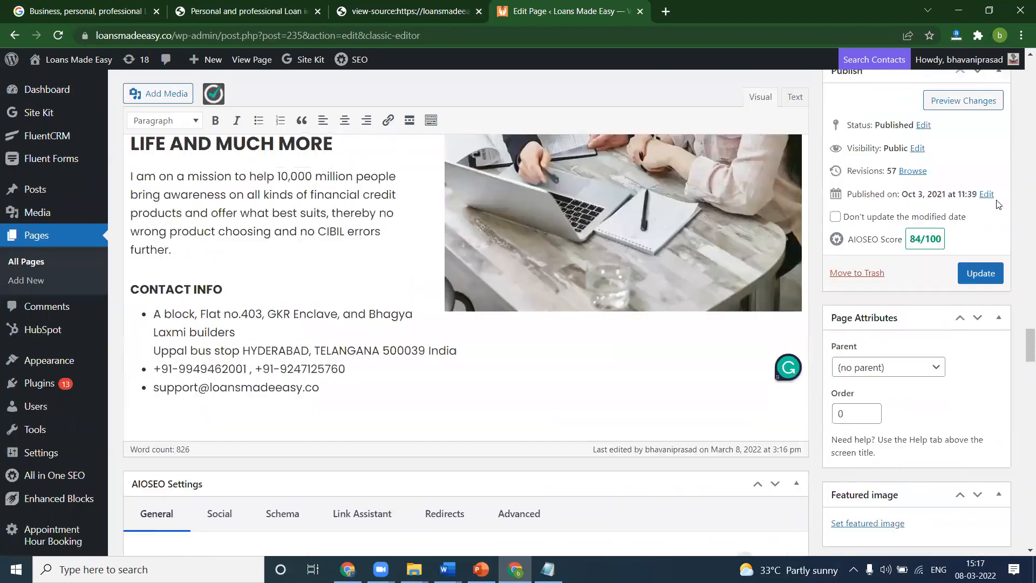
{"action": "left_click", "coordinate": [980, 301]}
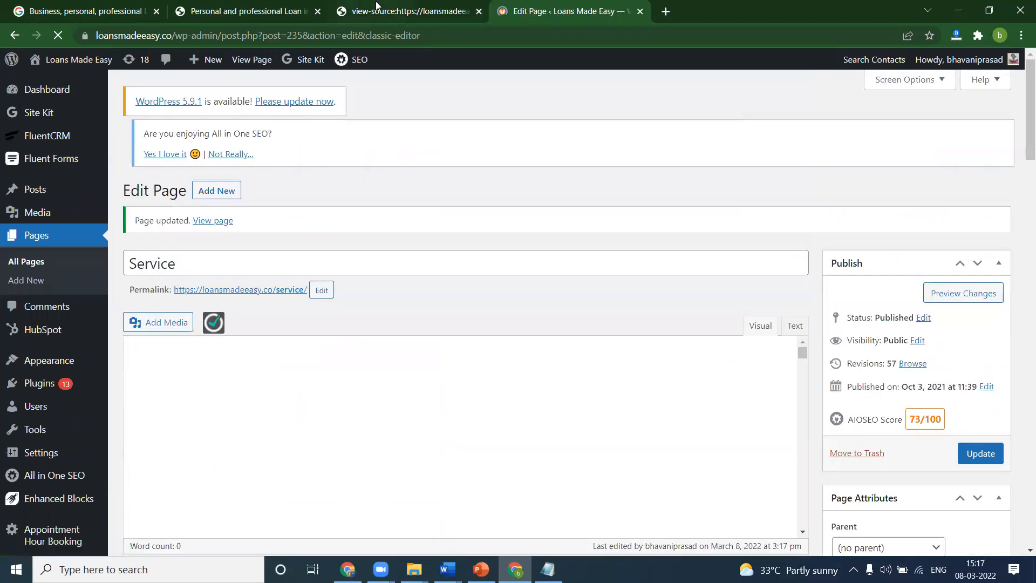
Refresh the Service page's source code to check the title spacing, and reload the live Service page
{"action": "left_click", "coordinate": [339, 7]}
{"action": "left_click", "coordinate": [58, 37]}
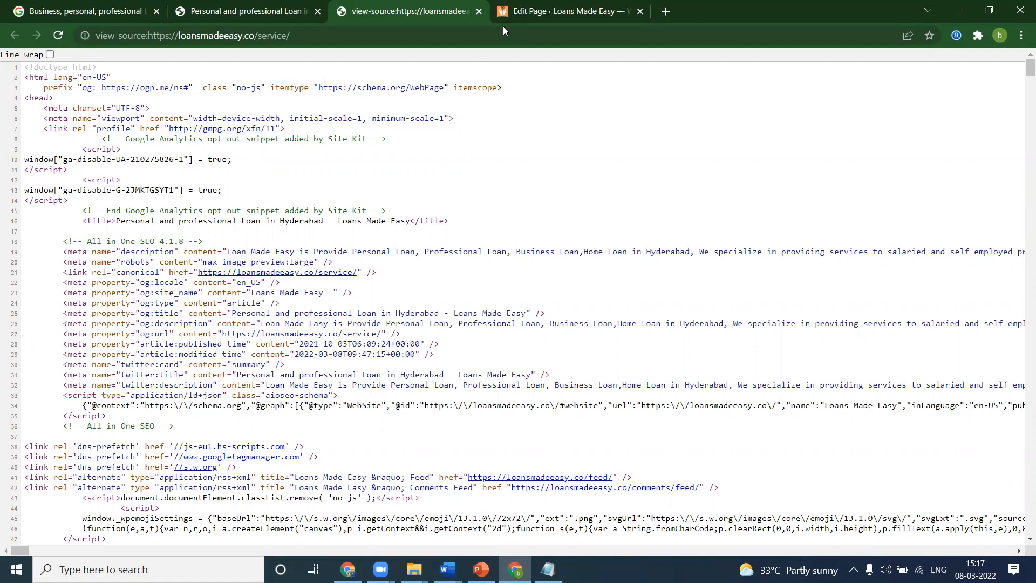
{"action": "left_click", "coordinate": [561, 11]}
{"action": "scroll", "coordinate": [428, 288], "scroll_direction": "down", "scroll_amount": 1}
{"action": "scroll", "coordinate": [428, 288], "scroll_direction": "down", "scroll_amount": 2}
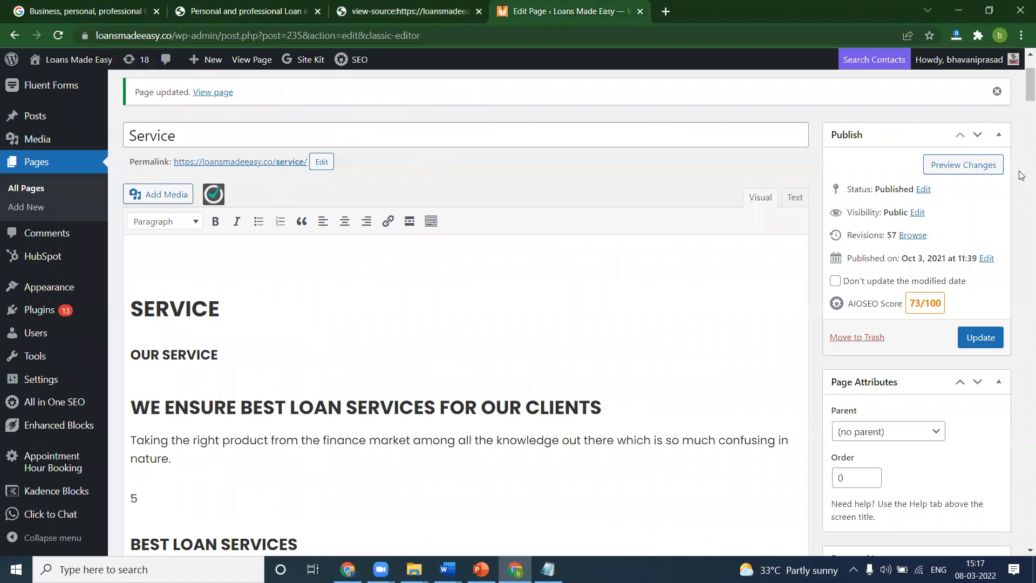
{"action": "left_click", "coordinate": [304, 7]}
{"action": "scroll", "coordinate": [345, 162], "scroll_direction": "down", "scroll_amount": 12}
{"action": "left_click", "coordinate": [56, 30]}
{"action": "left_click", "coordinate": [561, 11]}
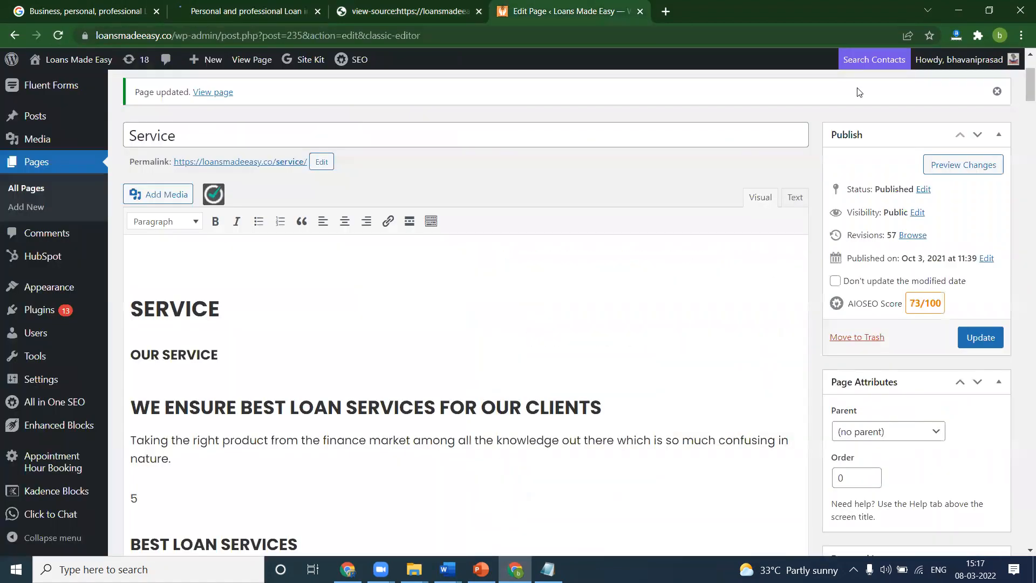
Add "Personal Loan, Professional Loan, Business Loan,Home Loan", copied from the meta description, as the Service page's focus keyphrase
{"action": "left_click_drag", "start_coordinate": [1022, 94], "coordinate": [1018, 406]}
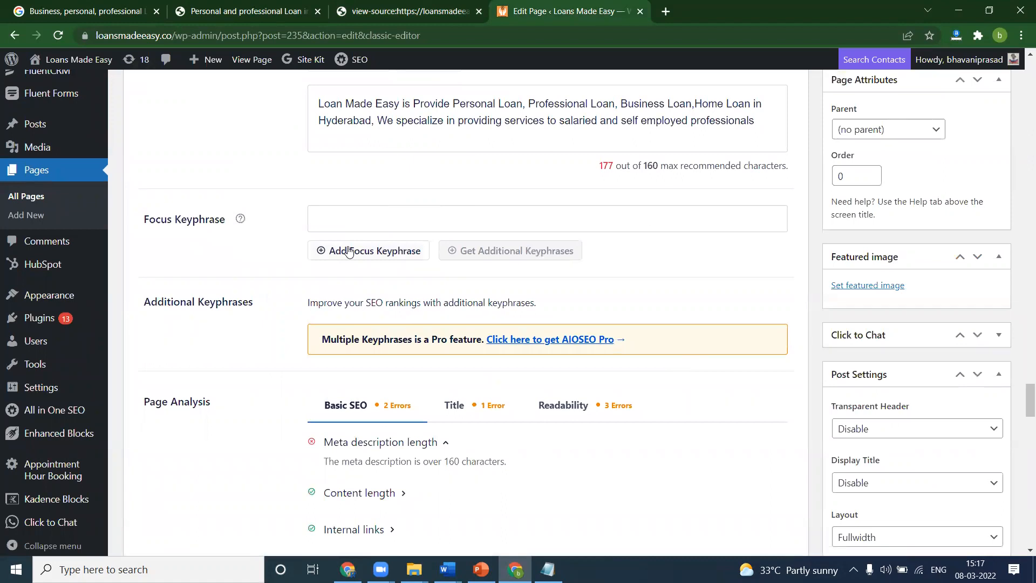
{"action": "left_click", "coordinate": [351, 216]}
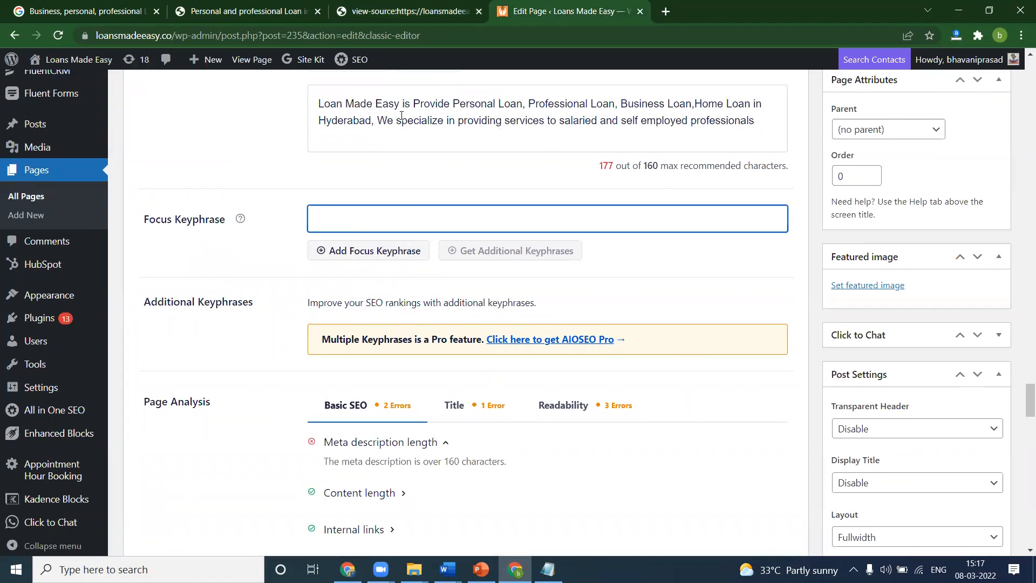
{"action": "left_click_drag", "start_coordinate": [456, 102], "coordinate": [750, 102]}
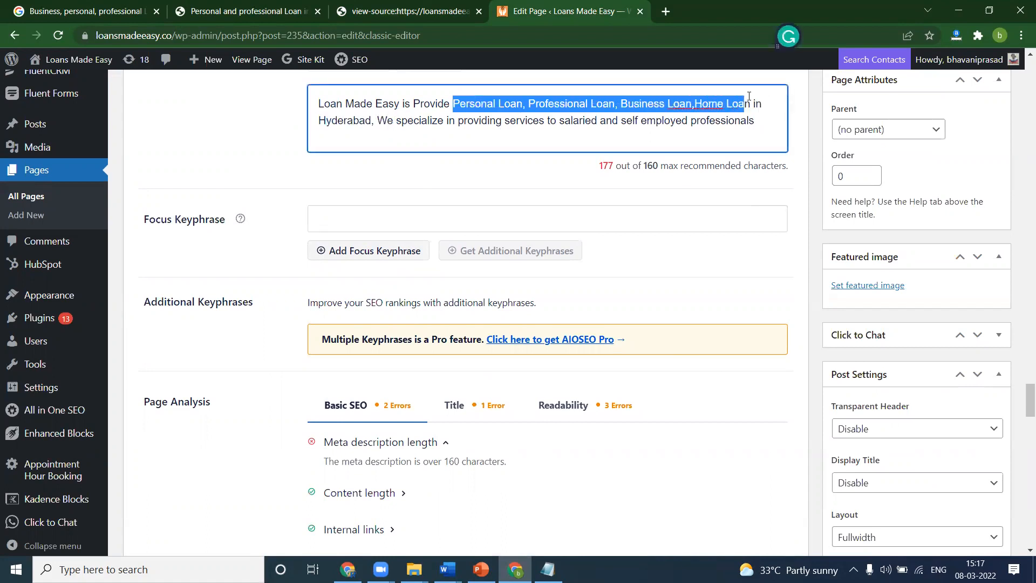
{"action": "key", "text": "ctrl+c"}
{"action": "left_click", "coordinate": [381, 209]}
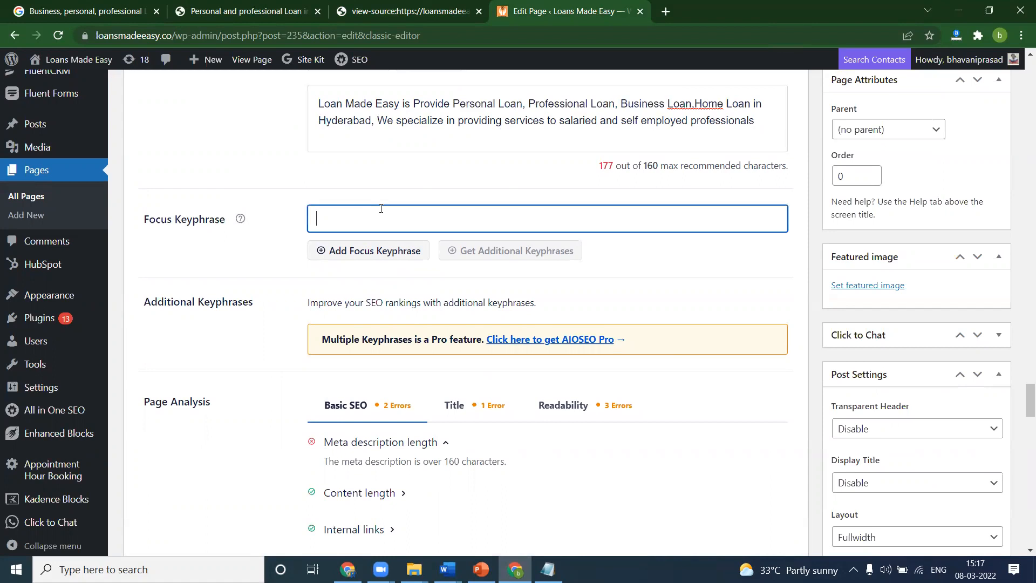
{"action": "key", "text": "ctrl+v"}
{"action": "key", "text": "Return"}
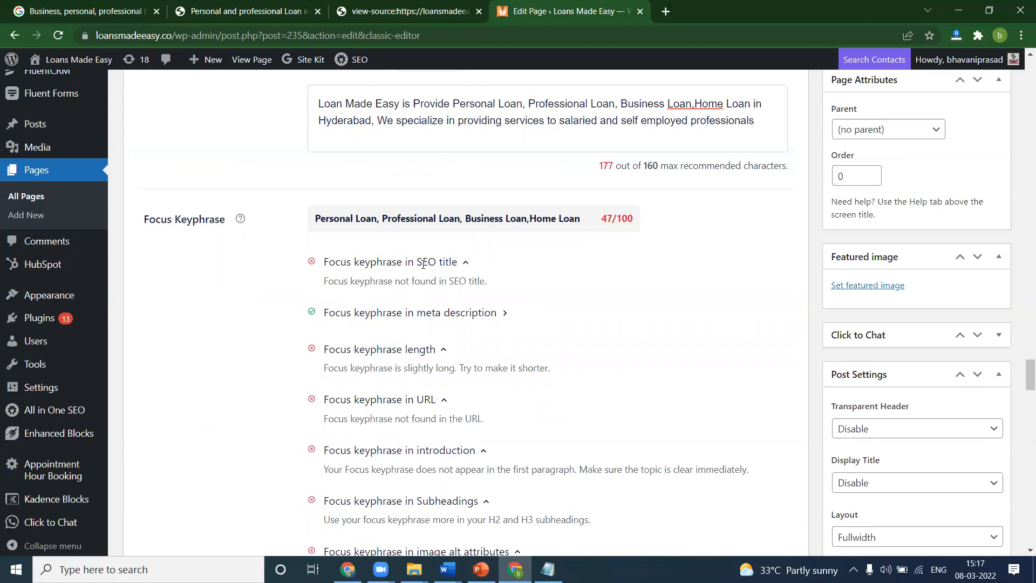
Update the Service page with its focus keyphrase, and reload the live Service page
{"action": "scroll", "coordinate": [376, 326], "scroll_direction": "down", "scroll_amount": 5}
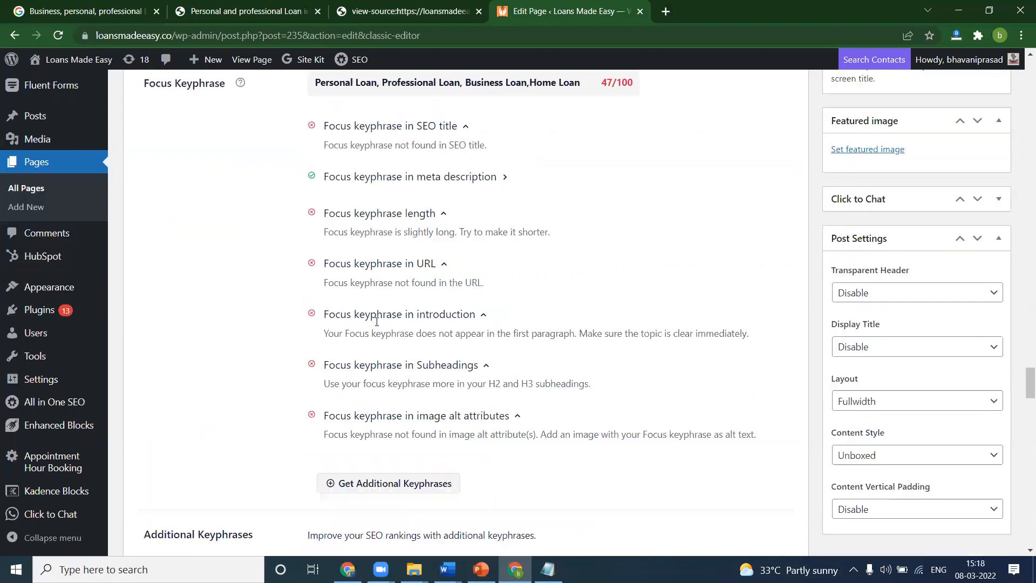
{"action": "scroll", "coordinate": [850, 255], "scroll_direction": "up", "scroll_amount": 10}
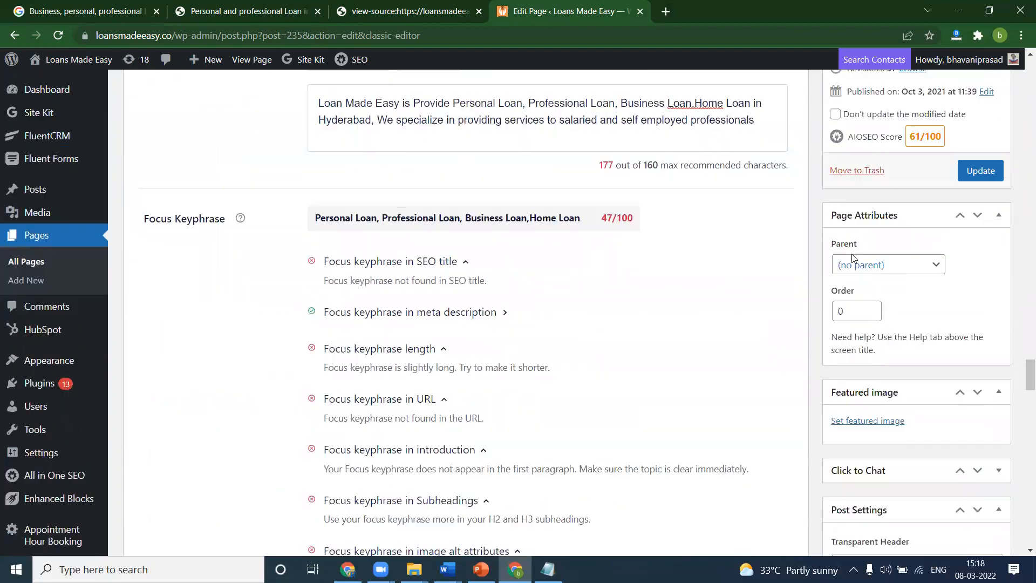
{"action": "left_click", "coordinate": [980, 301]}
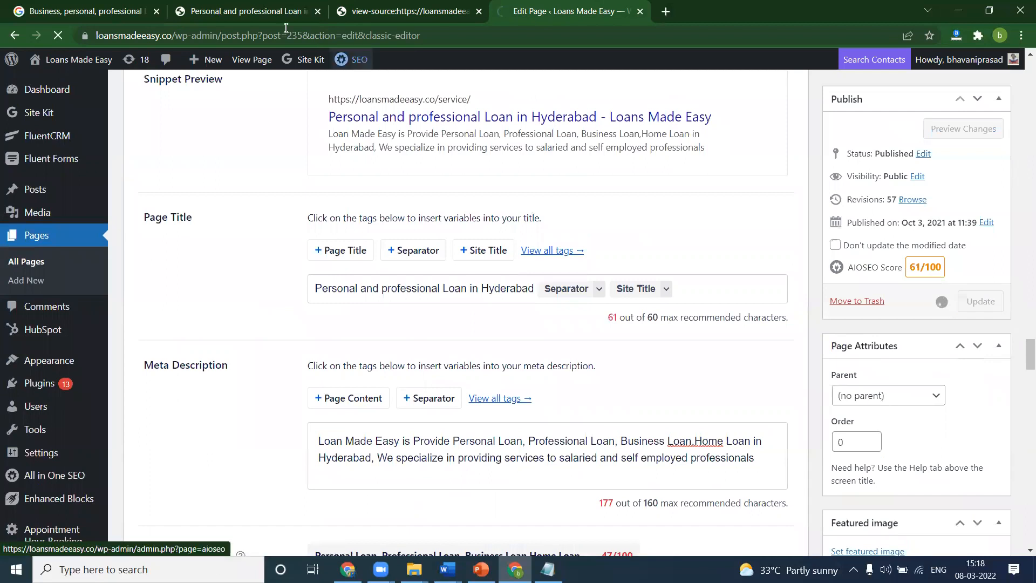
{"action": "left_click", "coordinate": [246, 11]}
{"action": "left_click", "coordinate": [54, 38]}
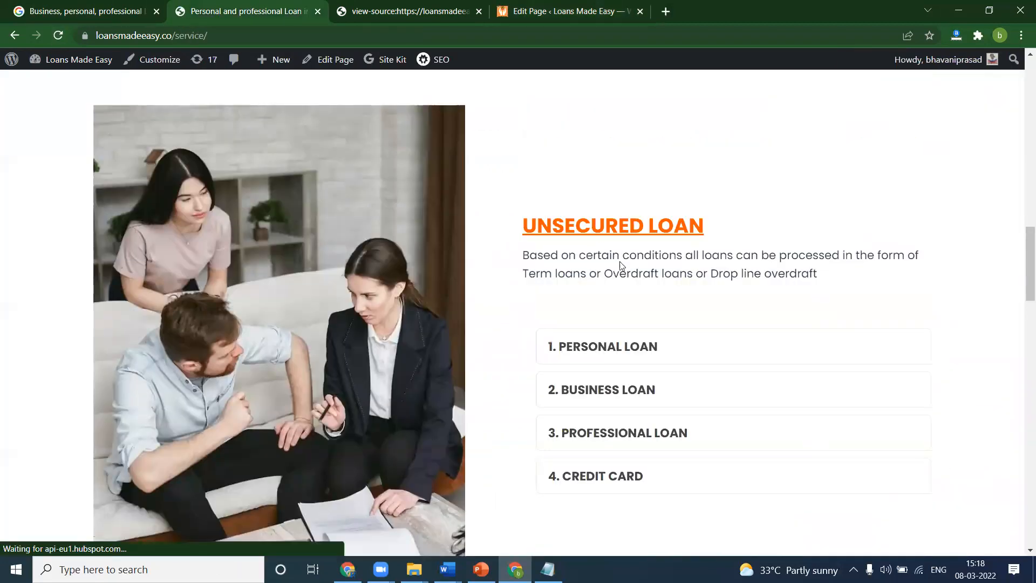
{"action": "scroll", "coordinate": [621, 264], "scroll_direction": "up", "scroll_amount": 15}
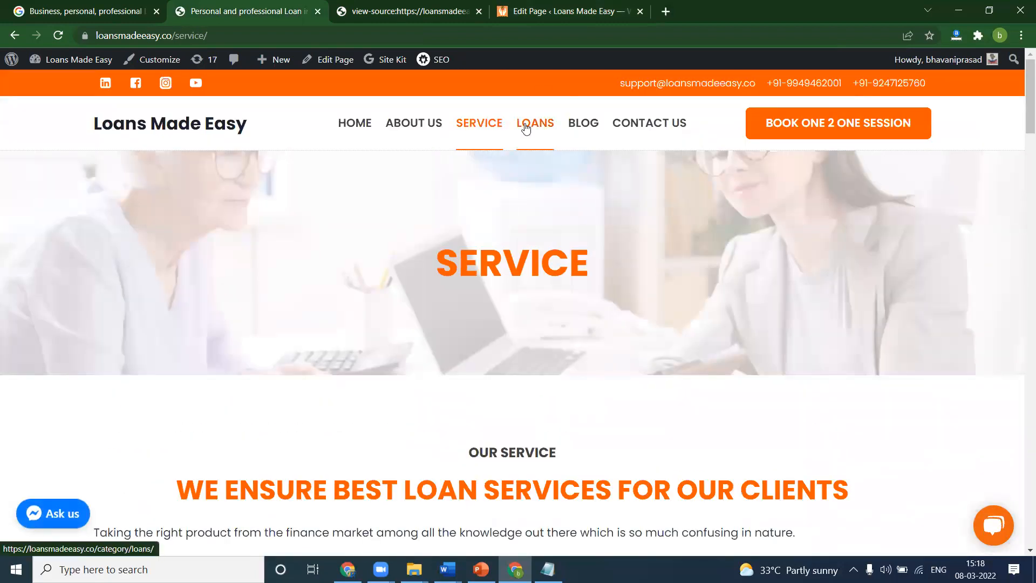
Open the Professional Loans post for editing from the site's posts list, and select its title text
{"action": "left_click", "coordinate": [519, 15]}
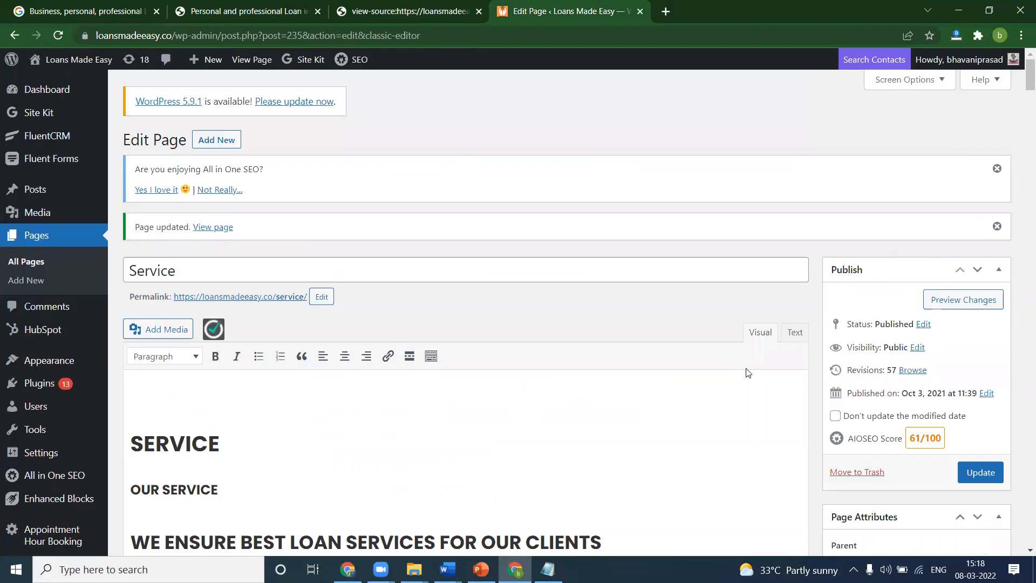
{"action": "scroll", "coordinate": [1021, 365], "scroll_direction": "down", "scroll_amount": 4}
{"action": "scroll", "coordinate": [989, 328], "scroll_direction": "down", "scroll_amount": 8}
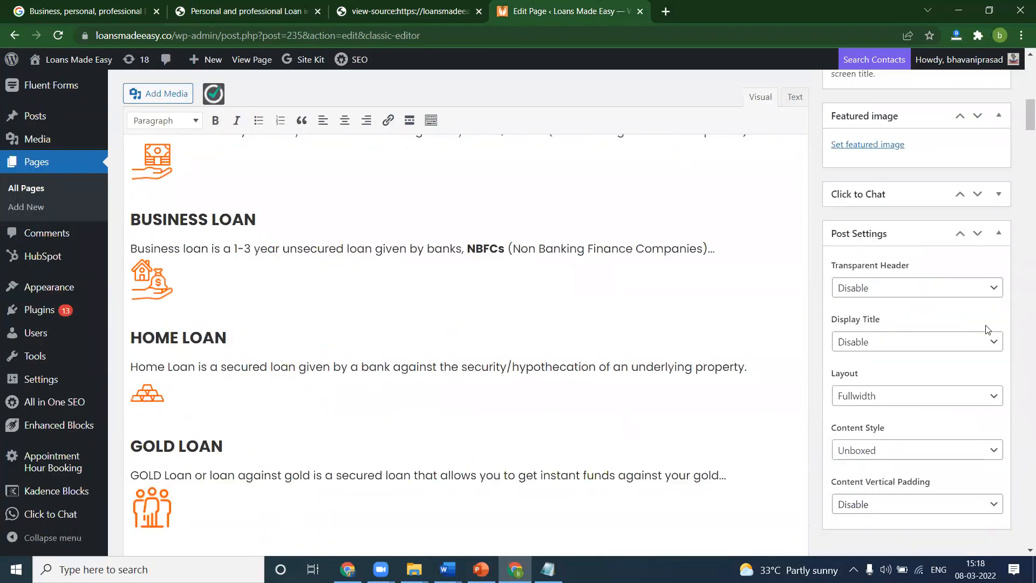
{"action": "scroll", "coordinate": [876, 378], "scroll_direction": "up", "scroll_amount": 10}
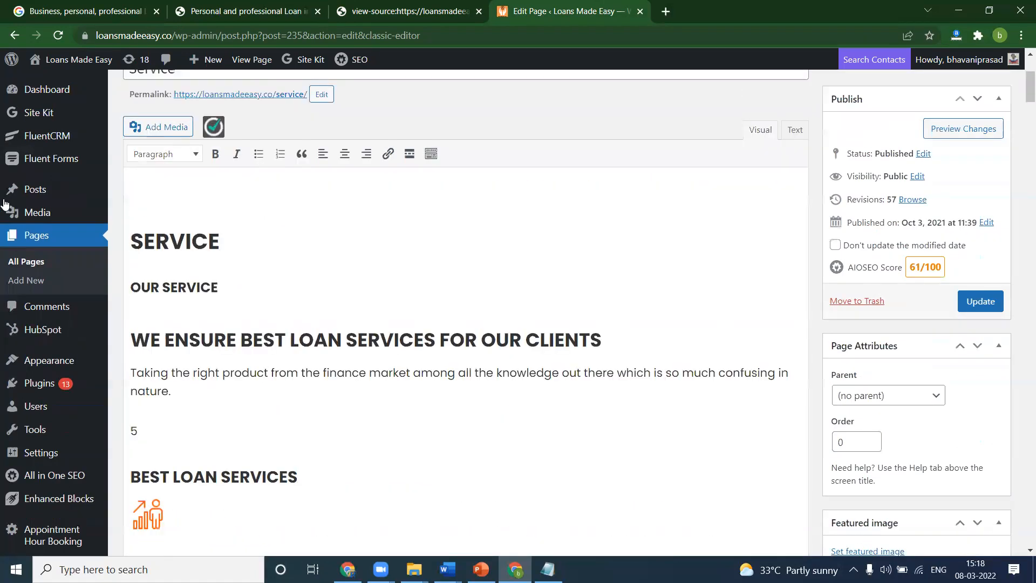
{"action": "left_click", "coordinate": [28, 190]}
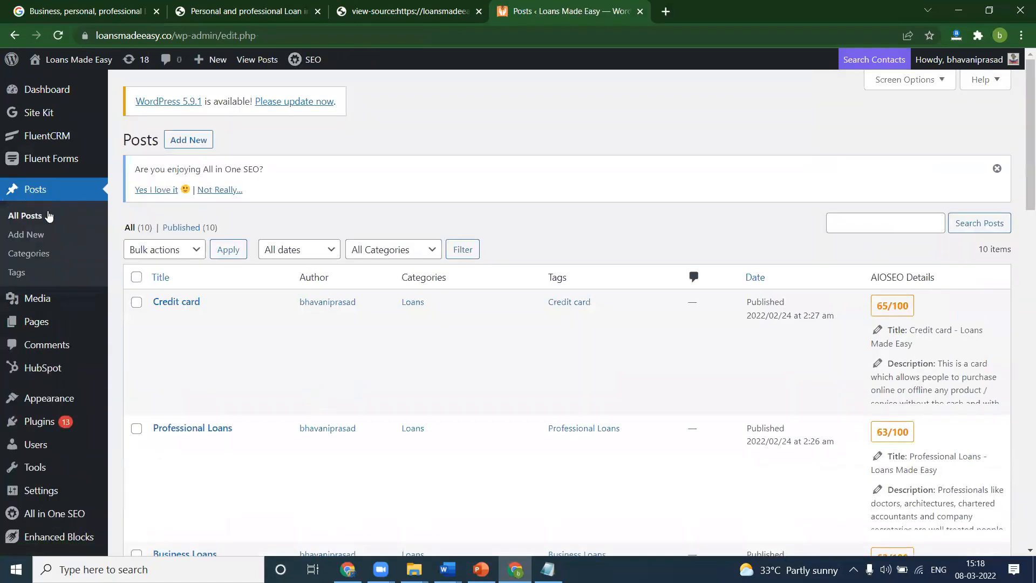
{"action": "scroll", "coordinate": [139, 232], "scroll_direction": "down", "scroll_amount": 5}
{"action": "left_click", "coordinate": [158, 179]}
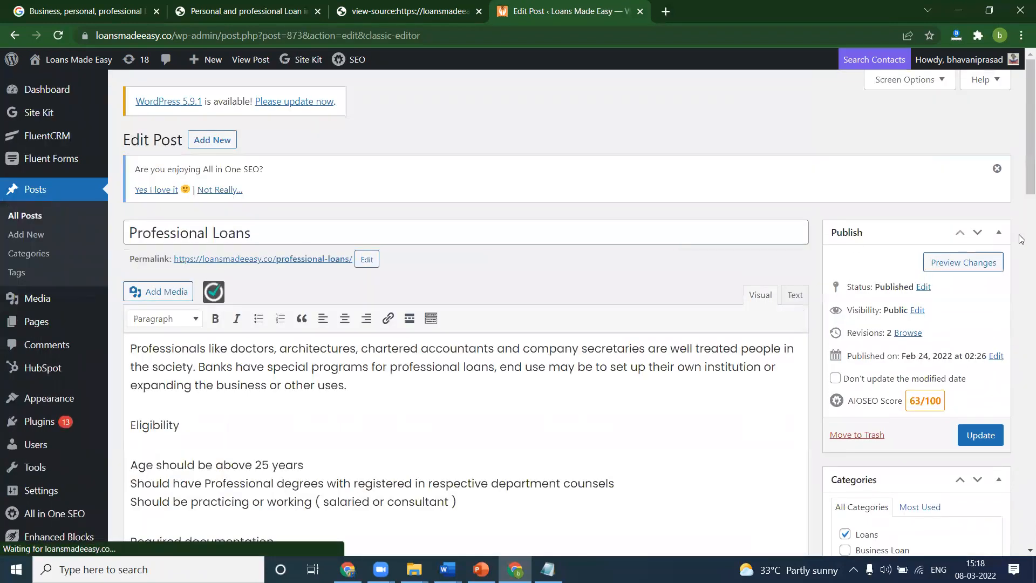
{"action": "triple_click", "coordinate": [259, 236]}
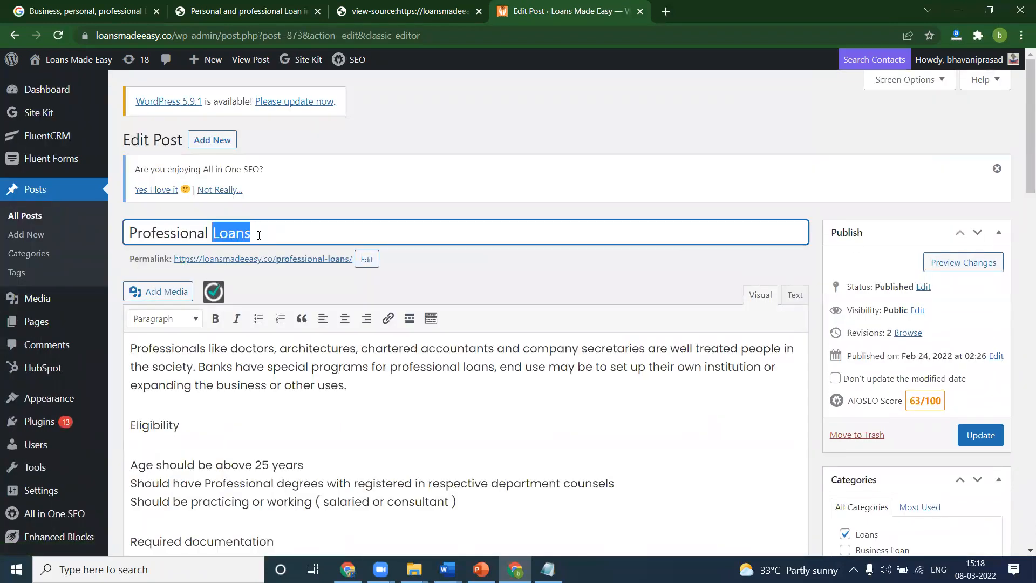
Remove "Business, personal," from the Google query and search for "professional Loan providers in Hyderabad"
{"action": "left_click", "coordinate": [103, 11]}
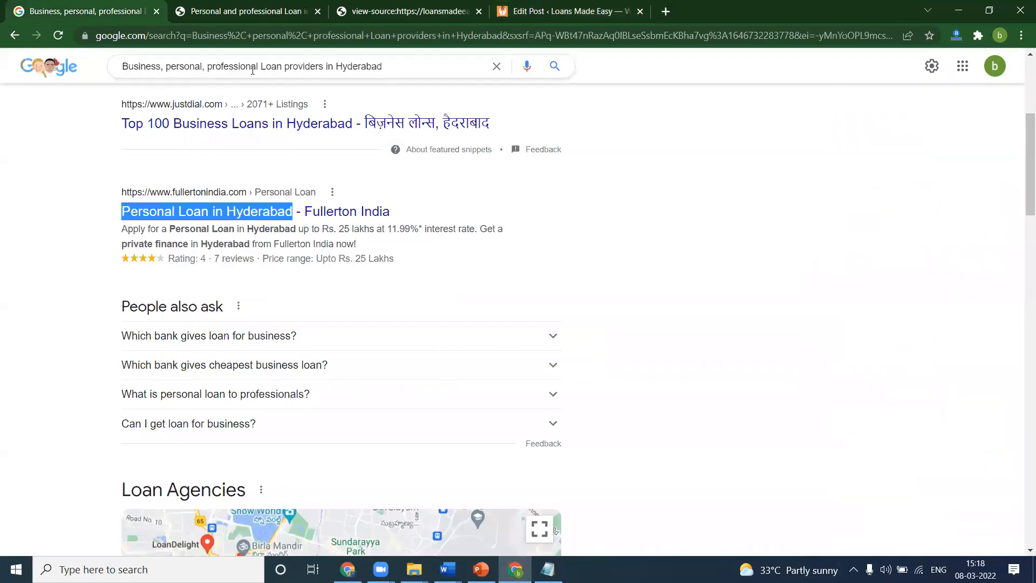
{"action": "left_click_drag", "start_coordinate": [210, 62], "coordinate": [119, 65]}
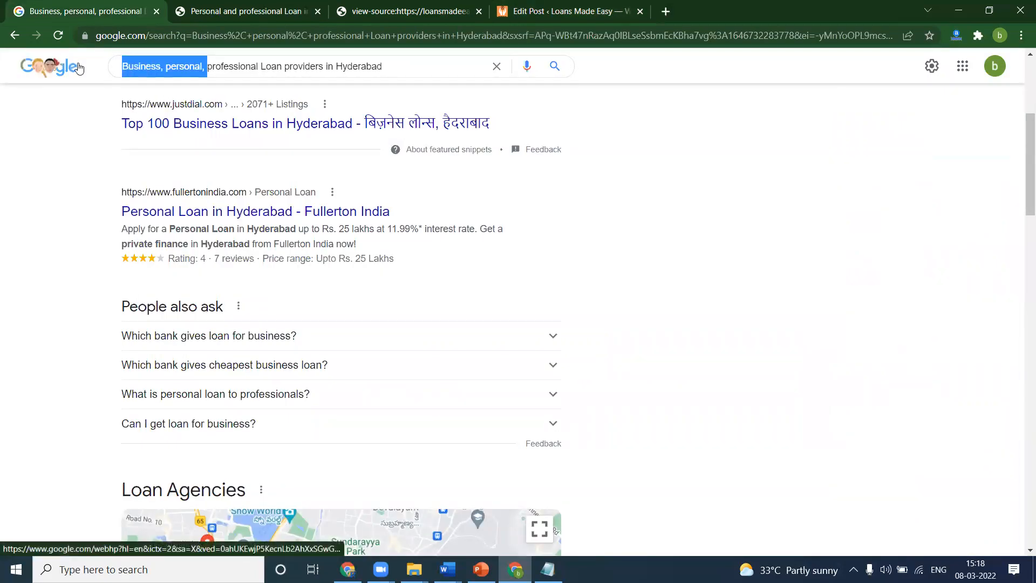
{"action": "key", "text": "BackSpace"}
{"action": "key", "text": "Return"}
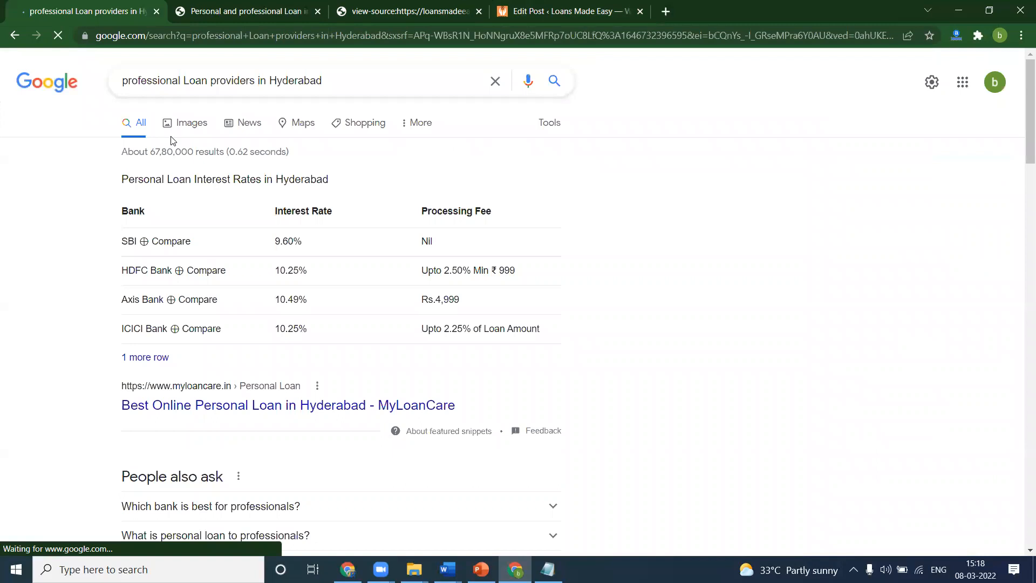
Examine the titles of the professional loan search results for keyword wording, and return to the Professional Loans post
{"action": "scroll", "coordinate": [344, 179], "scroll_direction": "down", "scroll_amount": 3}
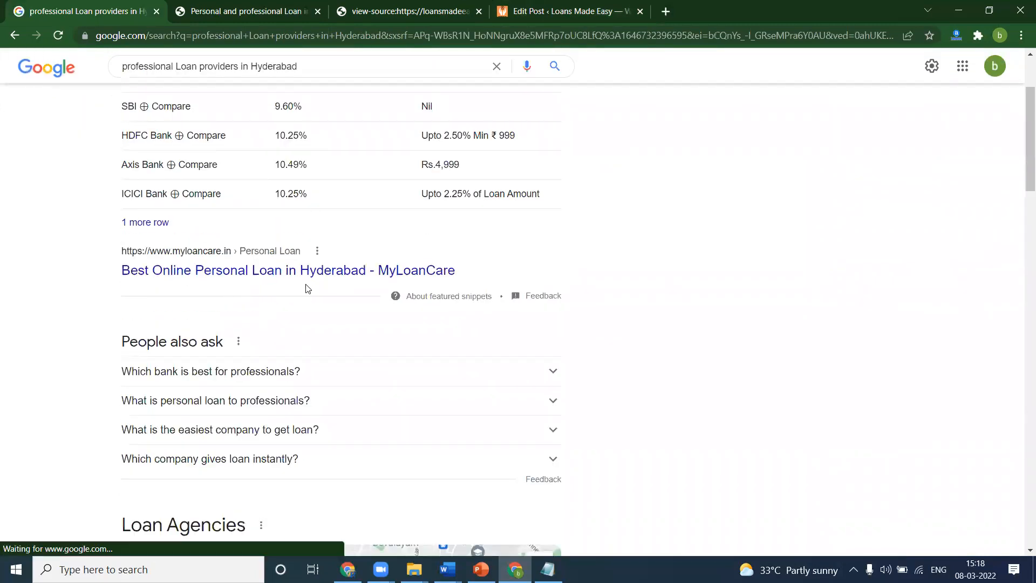
{"action": "scroll", "coordinate": [295, 289], "scroll_direction": "down", "scroll_amount": 5}
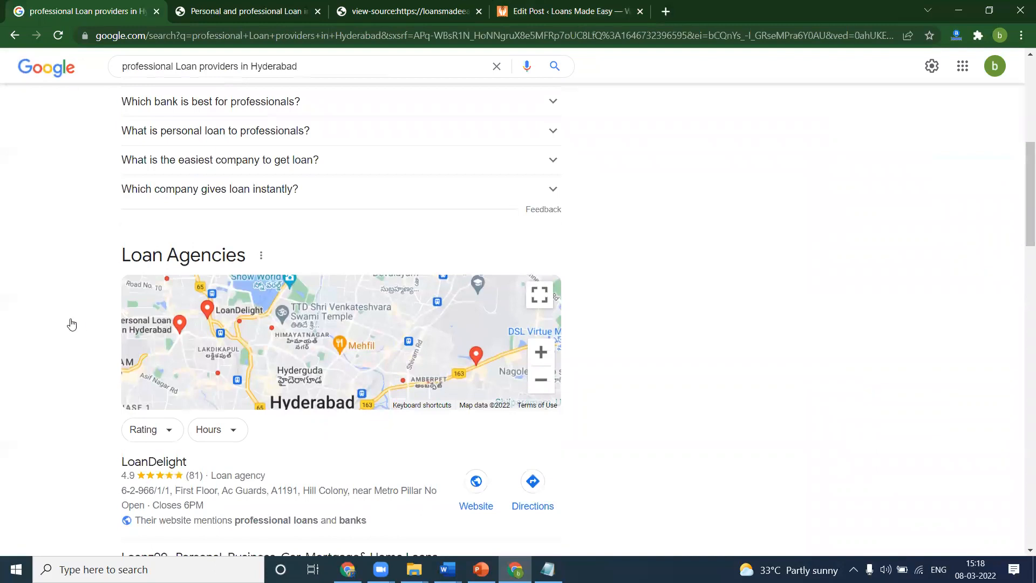
{"action": "scroll", "coordinate": [76, 321], "scroll_direction": "down", "scroll_amount": 2}
{"action": "scroll", "coordinate": [33, 307], "scroll_direction": "down", "scroll_amount": 10}
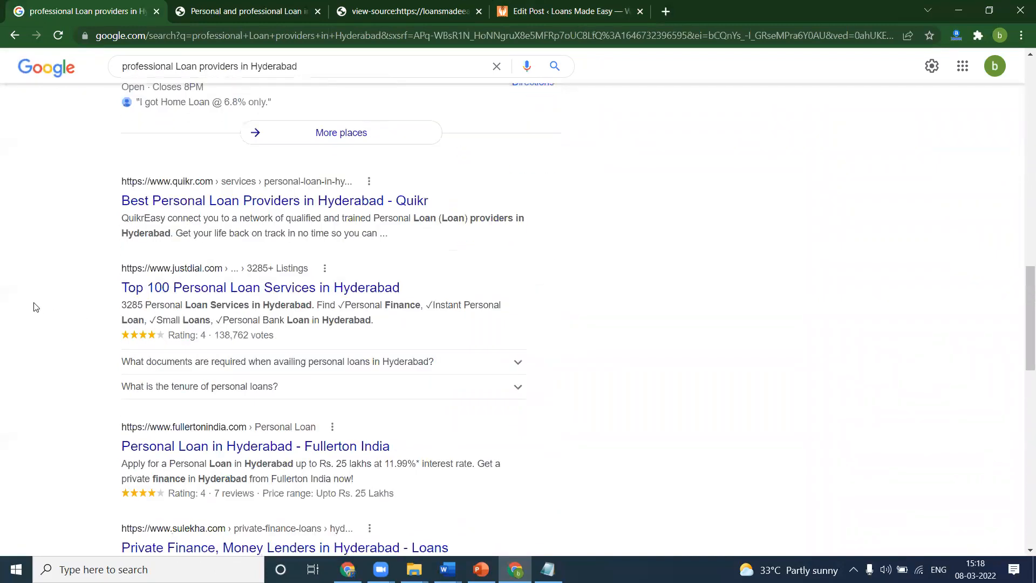
{"action": "scroll", "coordinate": [34, 307], "scroll_direction": "down", "scroll_amount": 3}
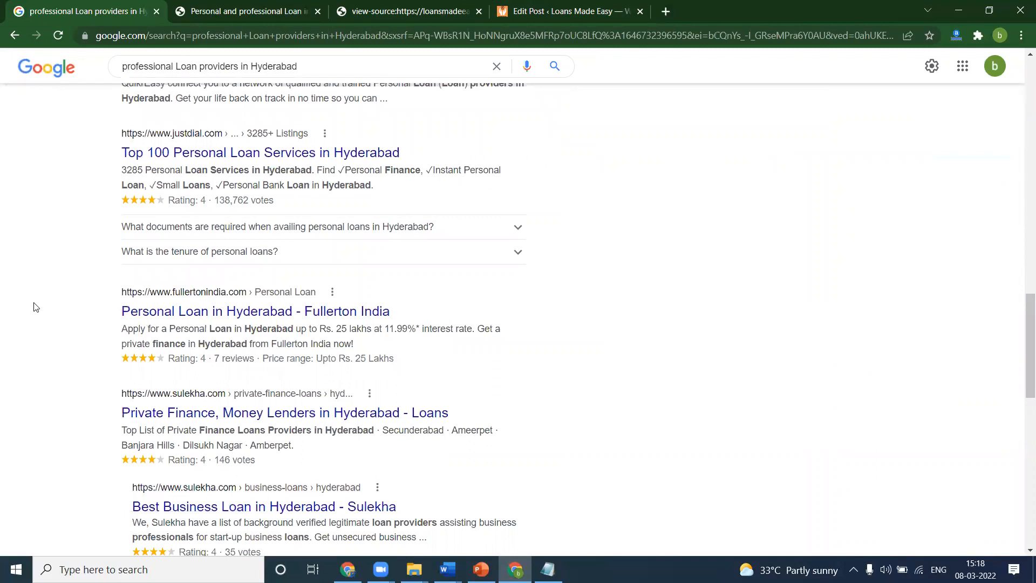
{"action": "scroll", "coordinate": [34, 307], "scroll_direction": "down", "scroll_amount": 3}
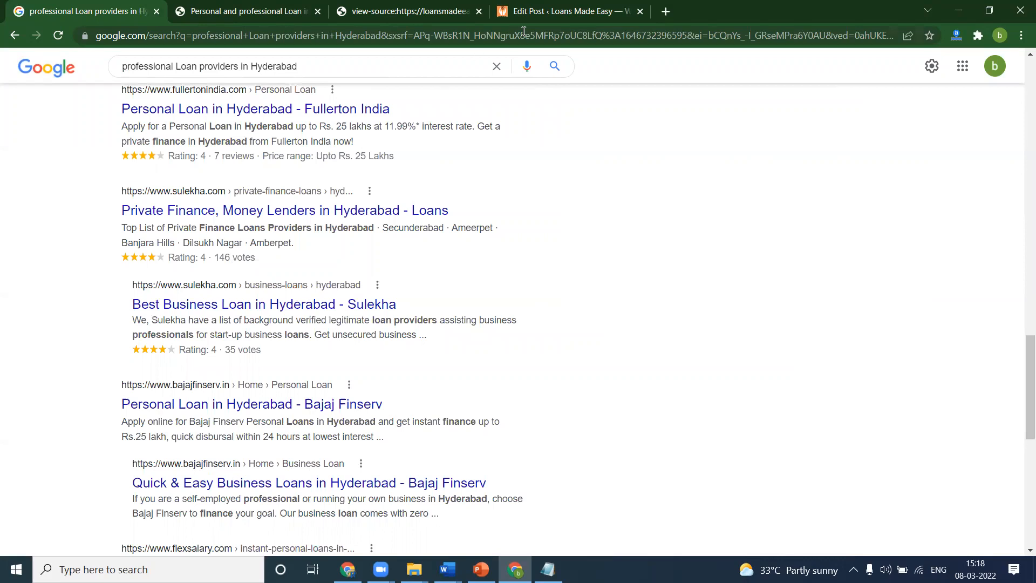
{"action": "left_click", "coordinate": [535, 4]}
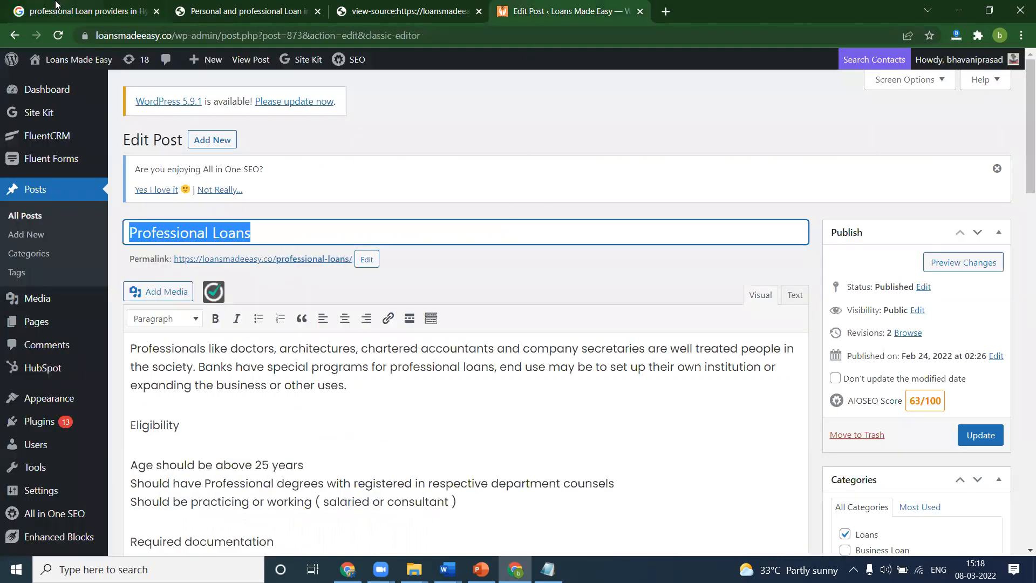
Check the title wording of the Bajaj Finserv personal loan search result, and return to the Professional Loans post's SEO title settings
{"action": "left_click", "coordinate": [86, 11]}
{"action": "left_click_drag", "start_coordinate": [116, 407], "coordinate": [293, 402]}
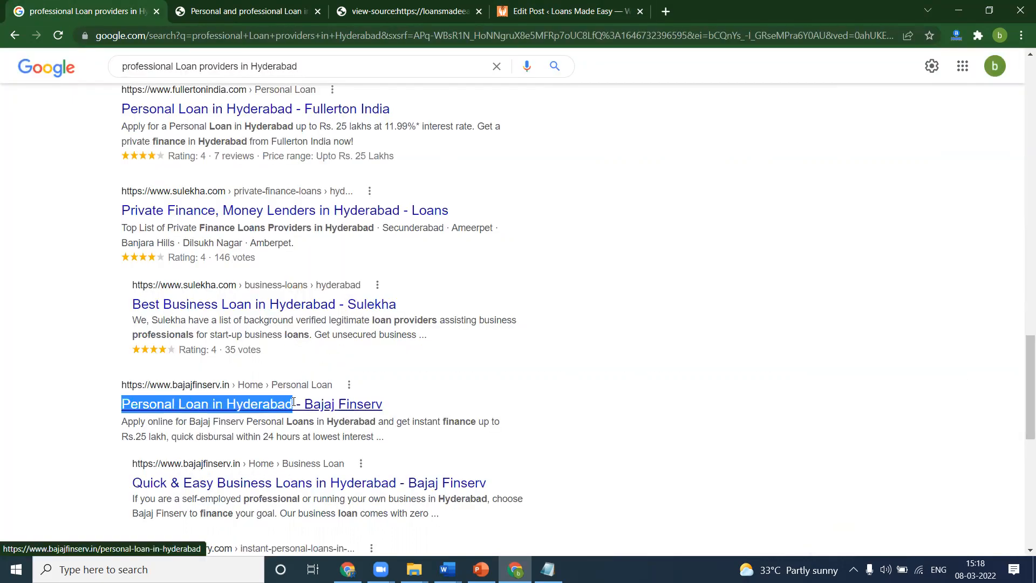
{"action": "left_click", "coordinate": [530, 7]}
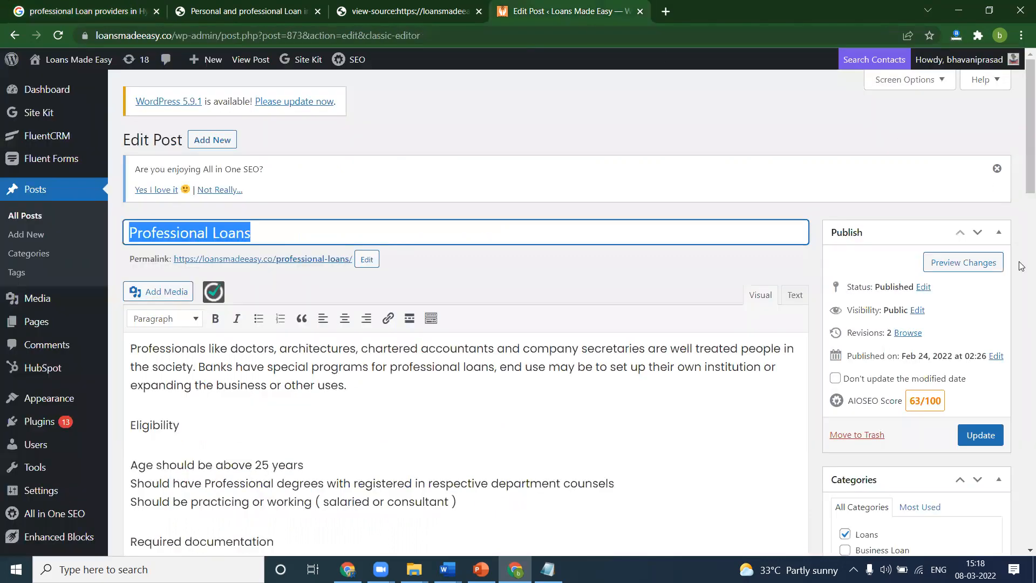
{"action": "scroll", "coordinate": [1020, 266], "scroll_direction": "down", "scroll_amount": 5}
{"action": "scroll", "coordinate": [1020, 266], "scroll_direction": "down", "scroll_amount": 10}
{"action": "scroll", "coordinate": [1020, 266], "scroll_direction": "up", "scroll_amount": 2}
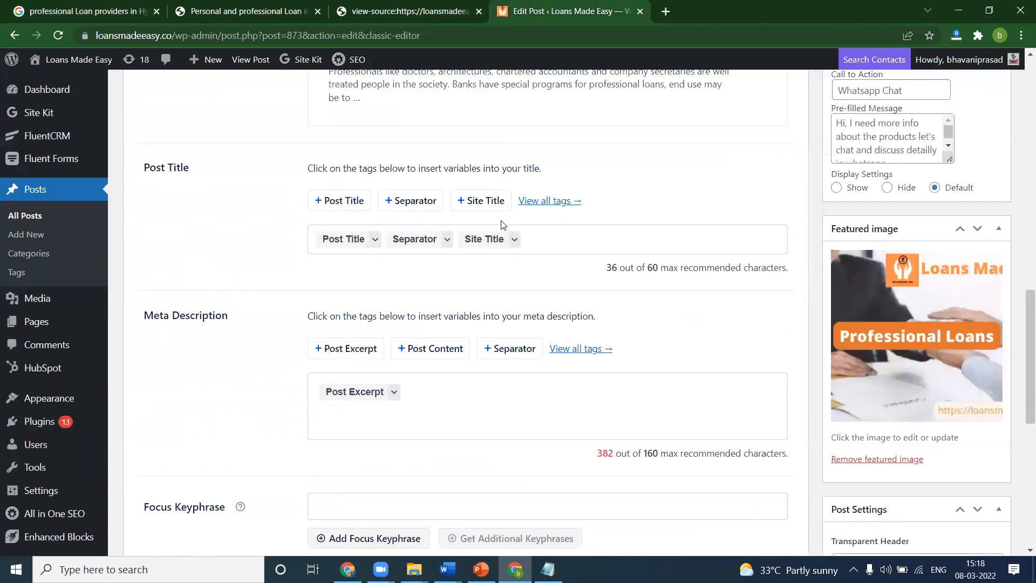
Open the live Professional Loans post from the site's Loans category page
{"action": "left_click", "coordinate": [269, 7]}
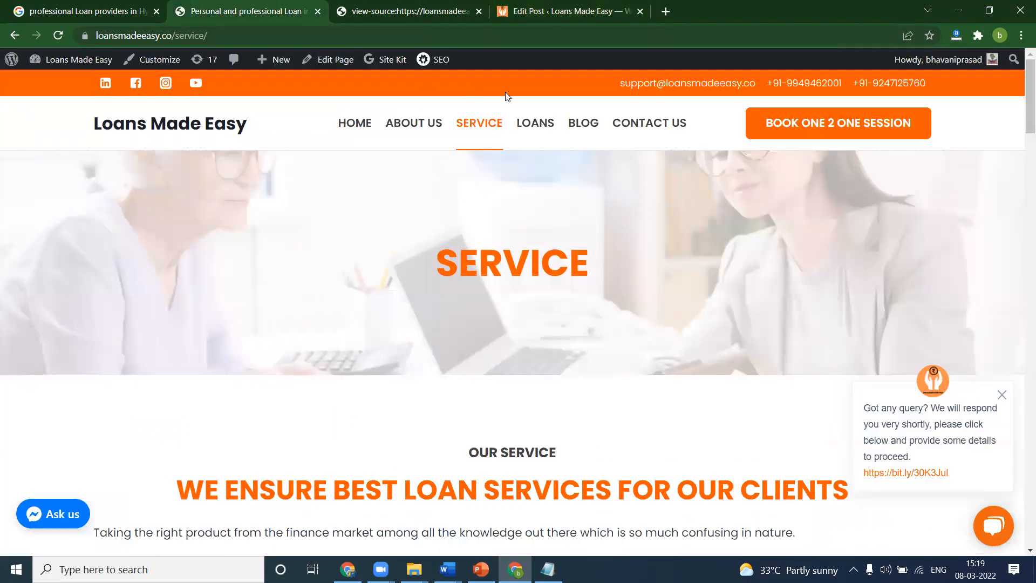
{"action": "left_click", "coordinate": [541, 126]}
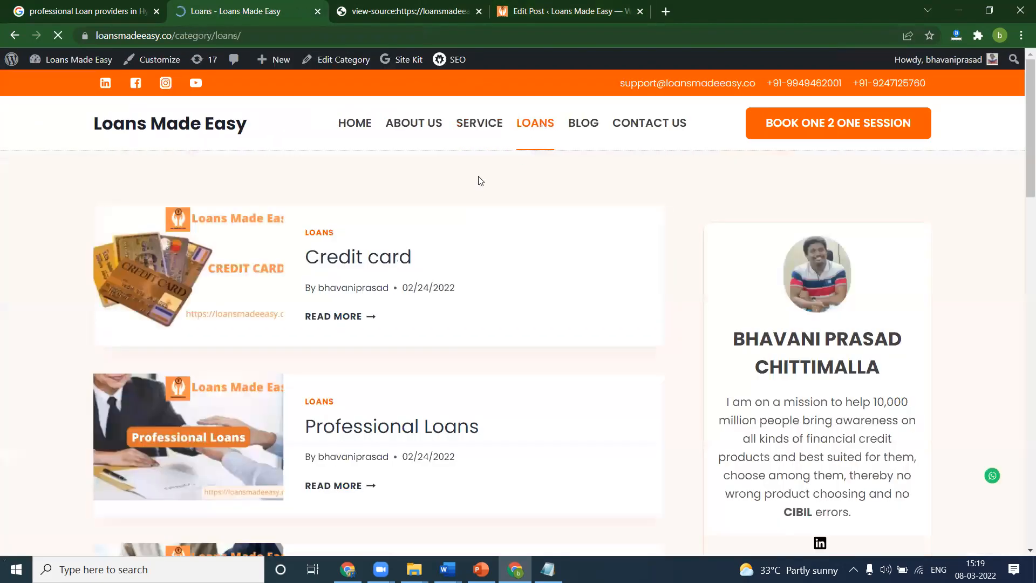
{"action": "scroll", "coordinate": [428, 206], "scroll_direction": "down", "scroll_amount": 6}
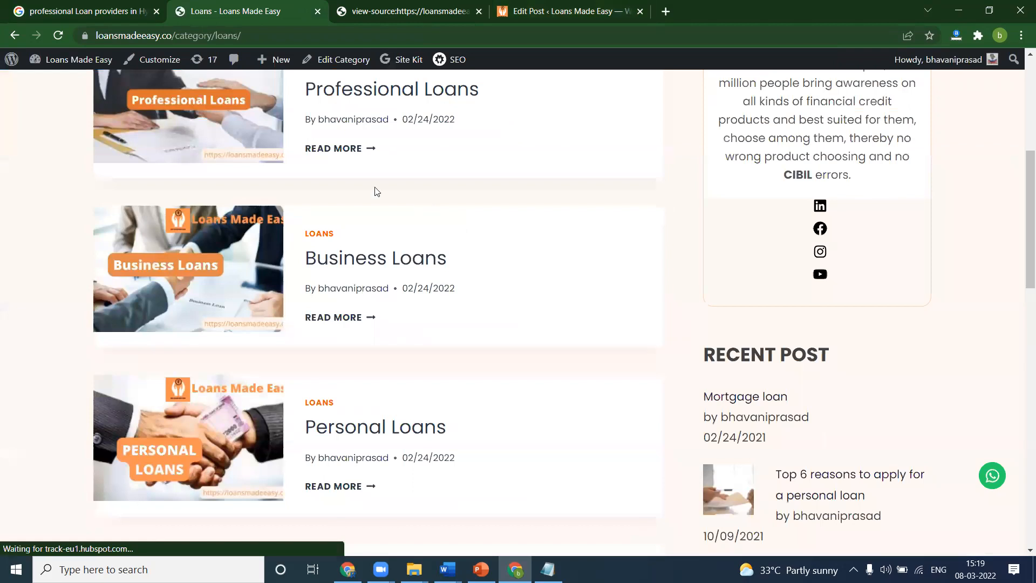
{"action": "left_click", "coordinate": [336, 151]}
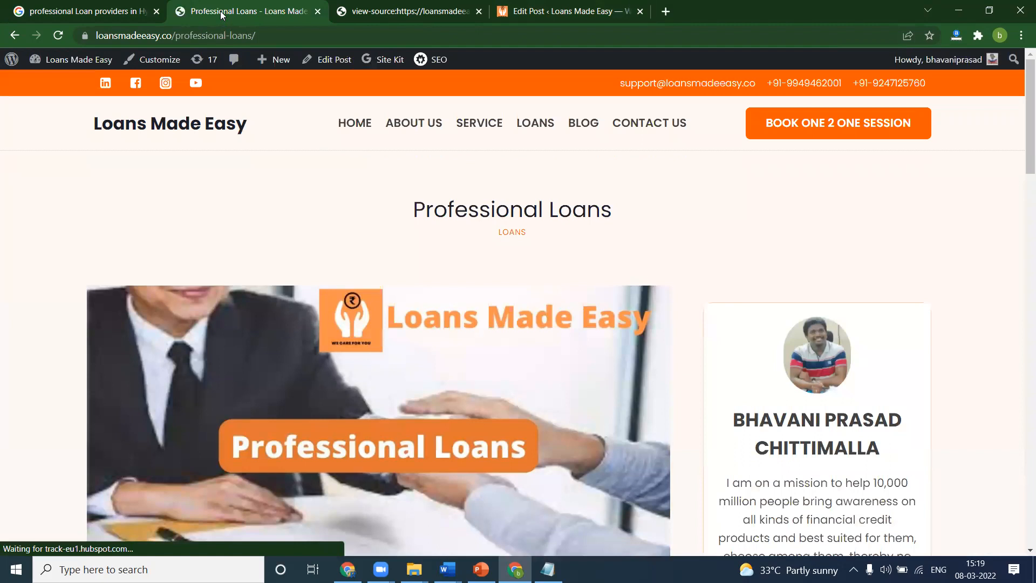
Replace the Post Title tag in the post's SEO title with the Google query "professional Loan providers in Hyderabad", and update the post
{"action": "left_click", "coordinate": [90, 12]}
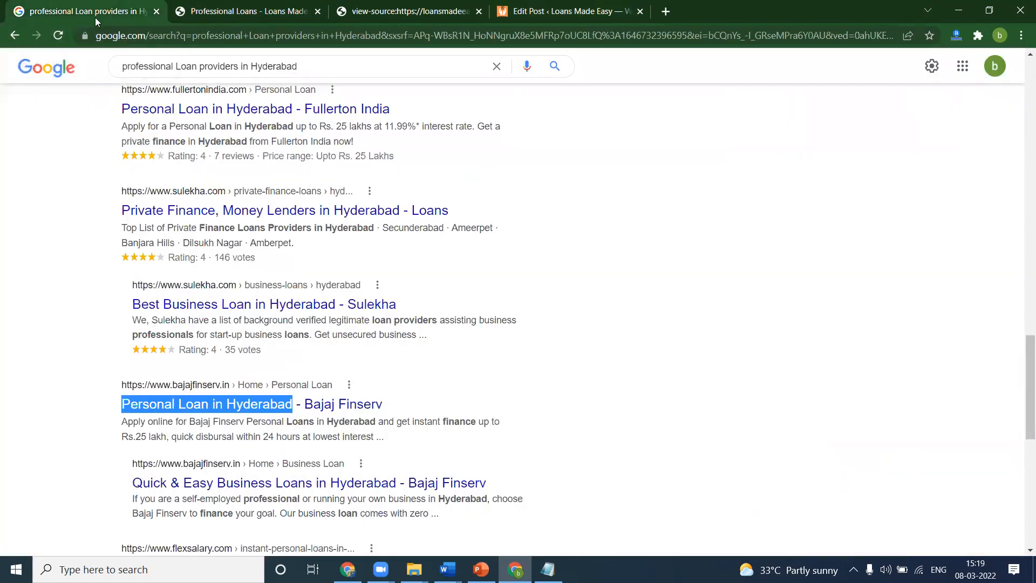
{"action": "triple_click", "coordinate": [188, 66]}
{"action": "key", "text": "ctrl+c"}
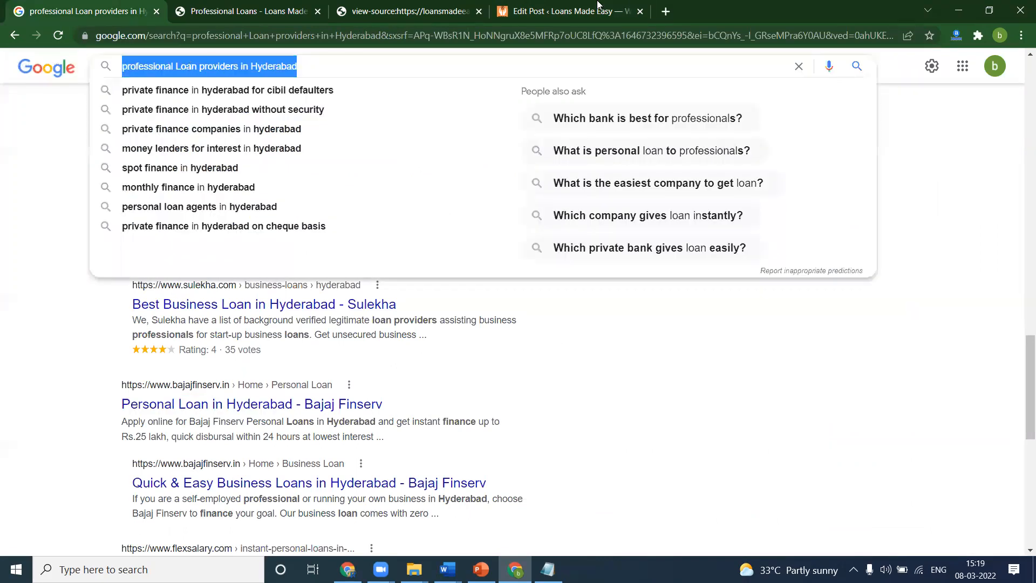
{"action": "left_click", "coordinate": [551, 15]}
{"action": "left_click", "coordinate": [382, 239]}
{"action": "key", "text": "BackSpace"}
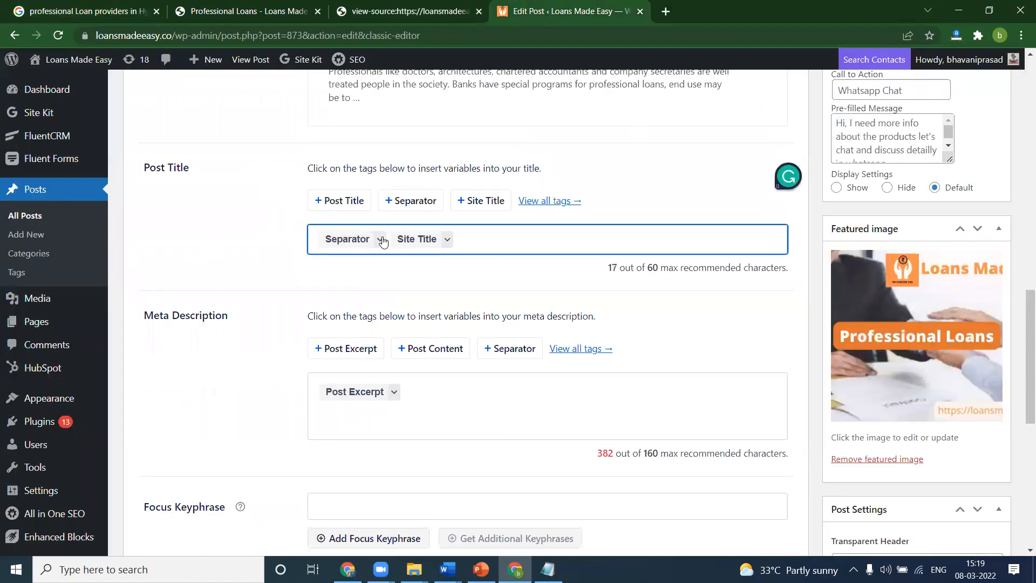
{"action": "key", "text": "ctrl+v"}
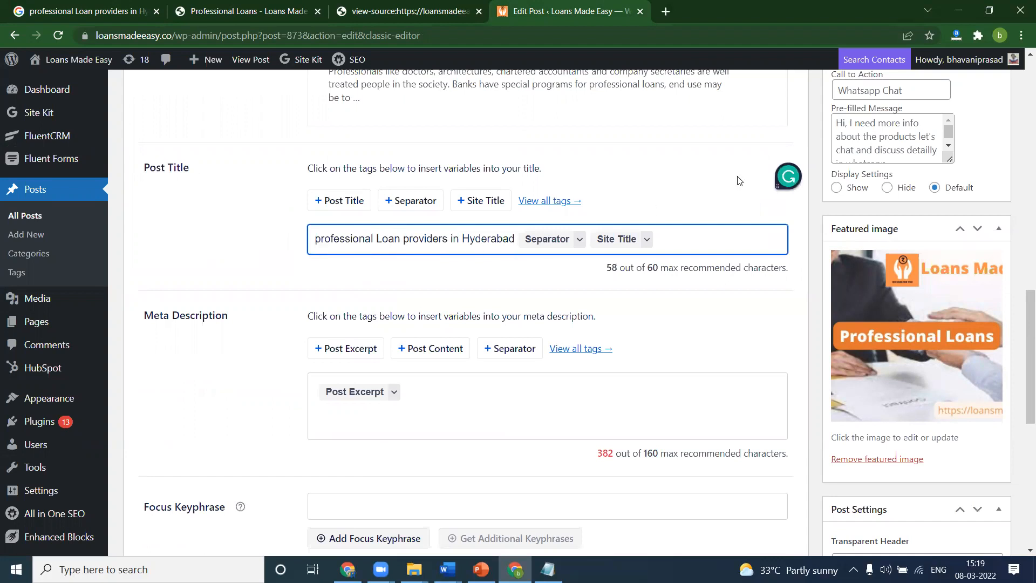
{"action": "scroll", "coordinate": [1021, 173], "scroll_direction": "up", "scroll_amount": 4}
{"action": "scroll", "coordinate": [1022, 170], "scroll_direction": "up", "scroll_amount": 5}
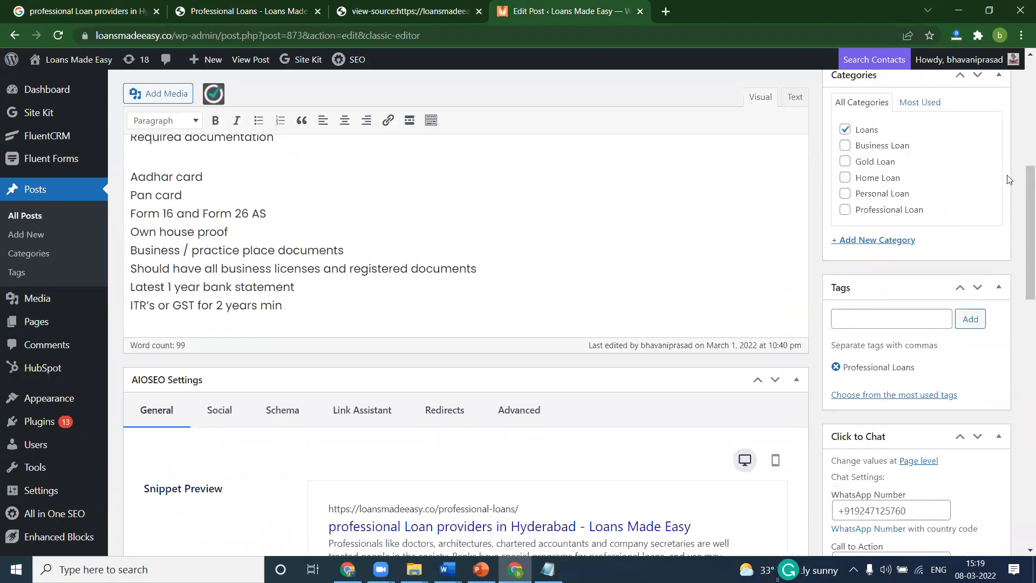
{"action": "scroll", "coordinate": [1019, 164], "scroll_direction": "up", "scroll_amount": 5}
{"action": "left_click", "coordinate": [980, 300]}
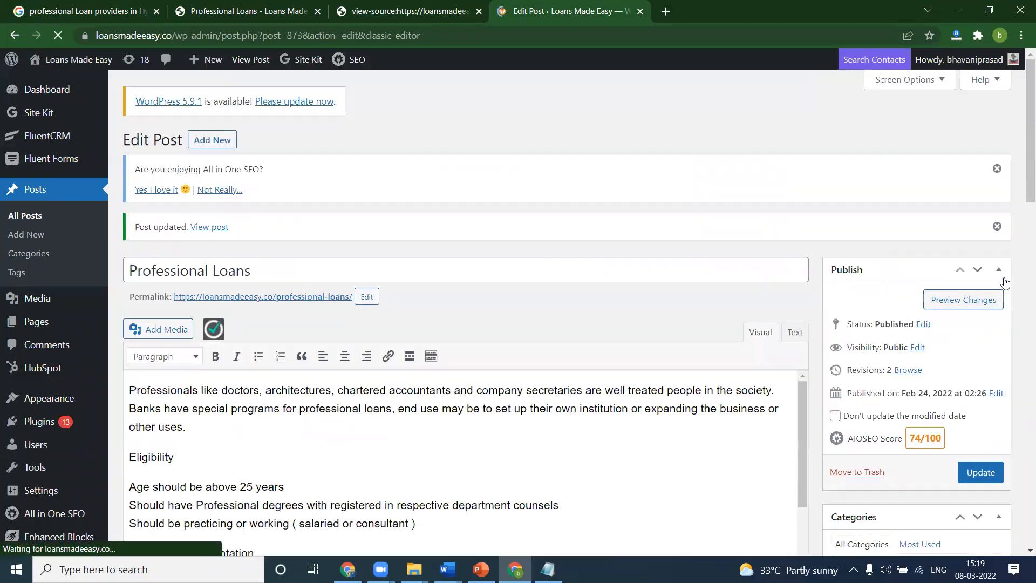
Add the tag "professional Loan providers in Hyderabad" to the Professional Loans post
{"action": "scroll", "coordinate": [1008, 277], "scroll_direction": "down", "scroll_amount": 9}
{"action": "left_click", "coordinate": [888, 287]}
{"action": "key", "text": "ctrl+v"}
{"action": "left_click", "coordinate": [970, 289]}
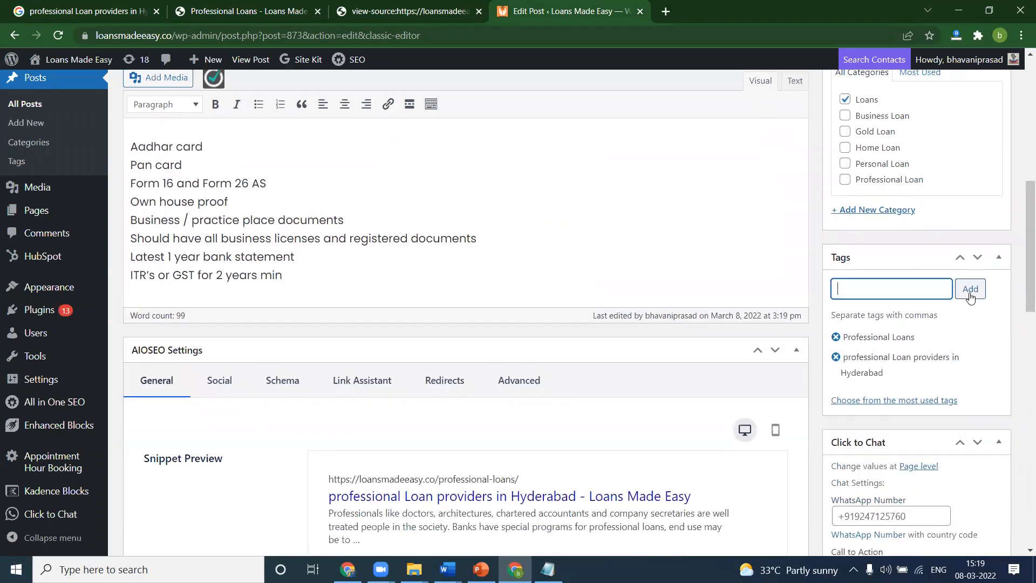
Copy "professional Loan" from the Google query and add it as another tag on the post
{"action": "scroll", "coordinate": [216, 103], "scroll_direction": "up", "scroll_amount": 6}
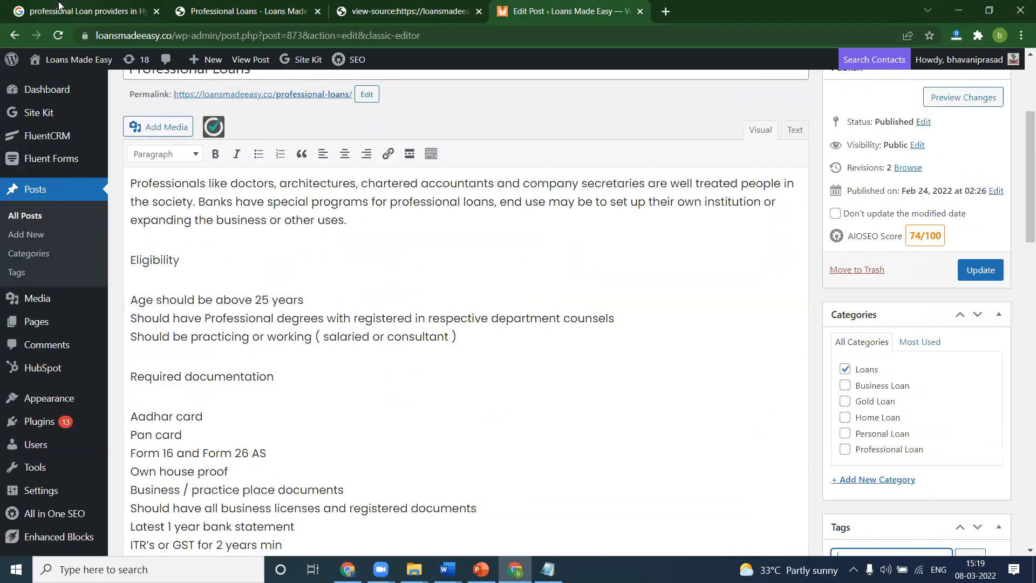
{"action": "left_click", "coordinate": [64, 8]}
{"action": "left_click_drag", "start_coordinate": [201, 64], "coordinate": [95, 74]}
{"action": "key", "text": "ctrl+c"}
{"action": "left_click", "coordinate": [529, 6]}
{"action": "scroll", "coordinate": [950, 345], "scroll_direction": "down", "scroll_amount": 6}
{"action": "key", "text": "ctrl+v"}
{"action": "left_click", "coordinate": [970, 221]}
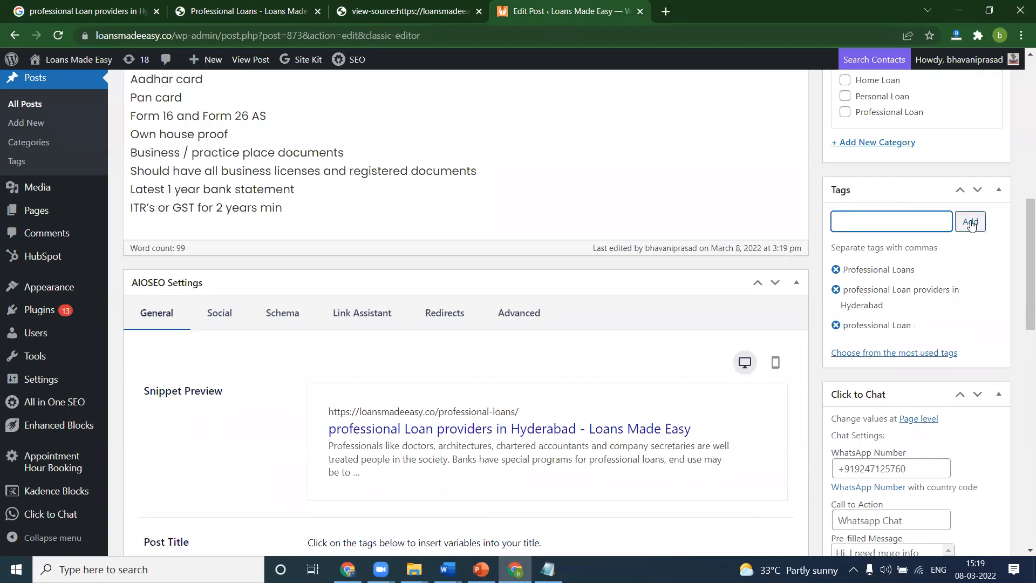
Replace the Post Excerpt tag in the post's meta description with "professional Loan"
{"action": "scroll", "coordinate": [408, 328], "scroll_direction": "down", "scroll_amount": 6}
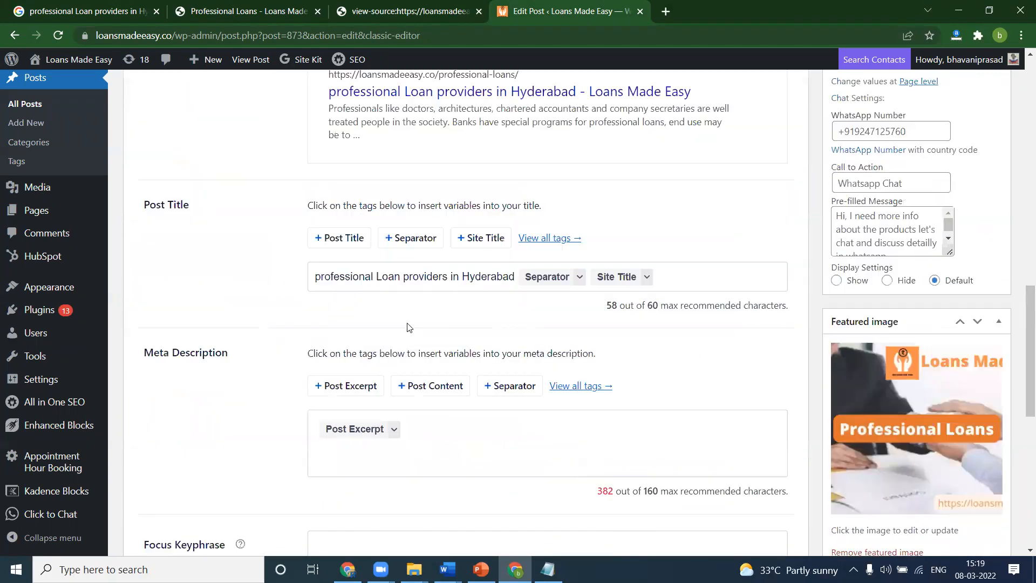
{"action": "scroll", "coordinate": [405, 327], "scroll_direction": "down", "scroll_amount": 3}
{"action": "left_click", "coordinate": [418, 301]}
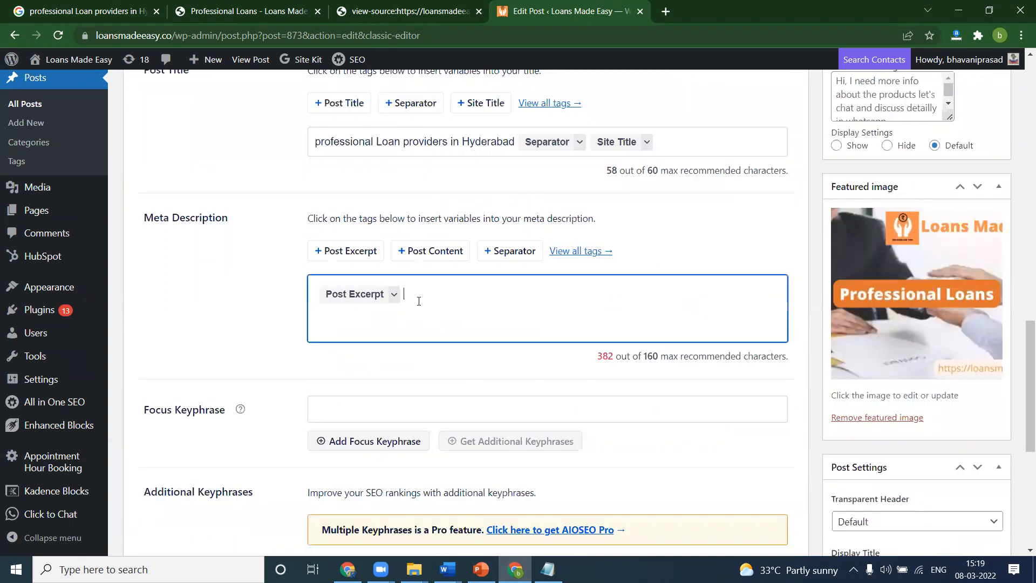
{"action": "key", "text": "BackSpace"}
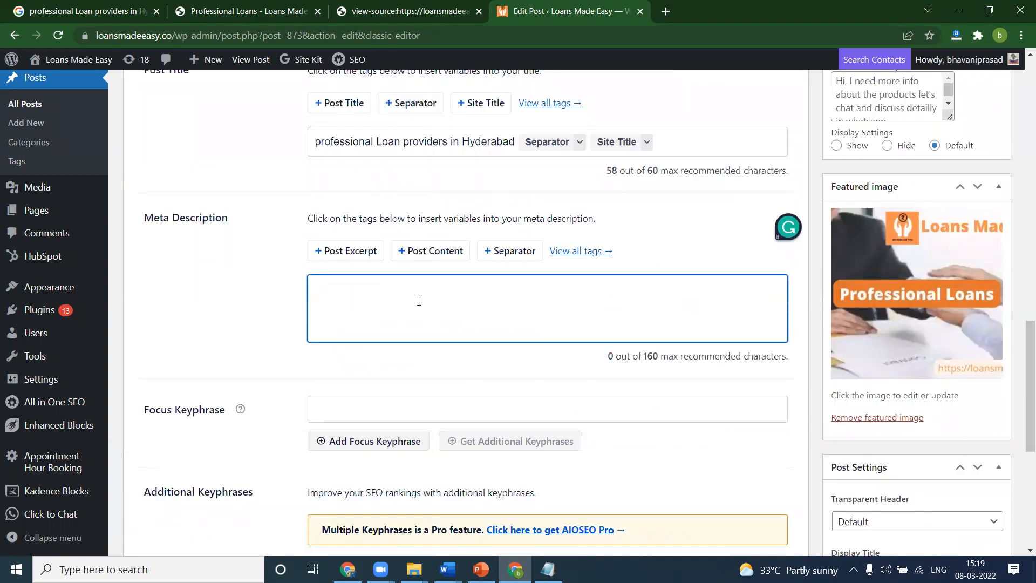
{"action": "key", "text": "ctrl+v"}
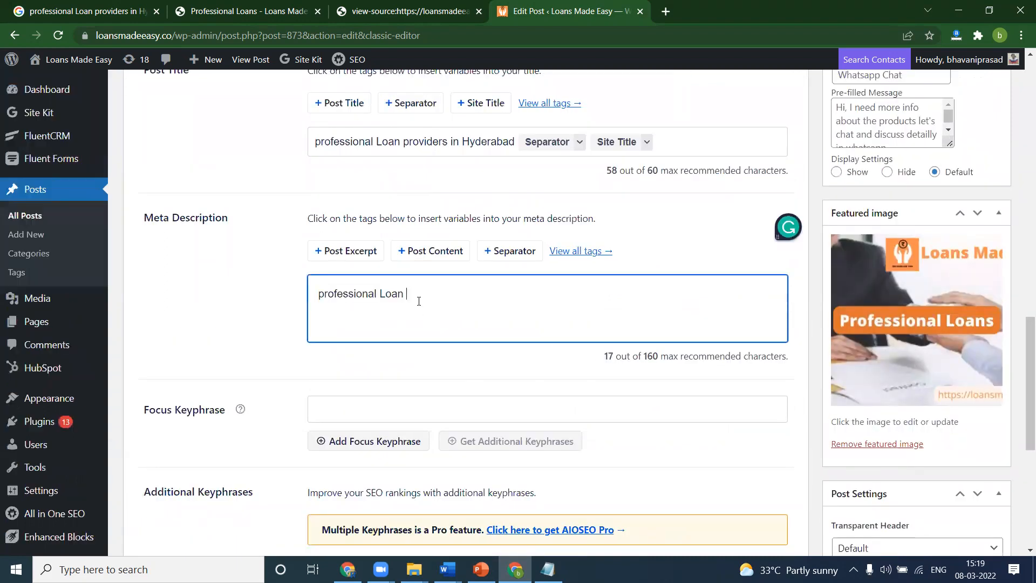
Select the whole search query in Google and return to the Professional Loans post
{"action": "left_click", "coordinate": [41, 12]}
{"action": "key", "text": "ctrl+a"}
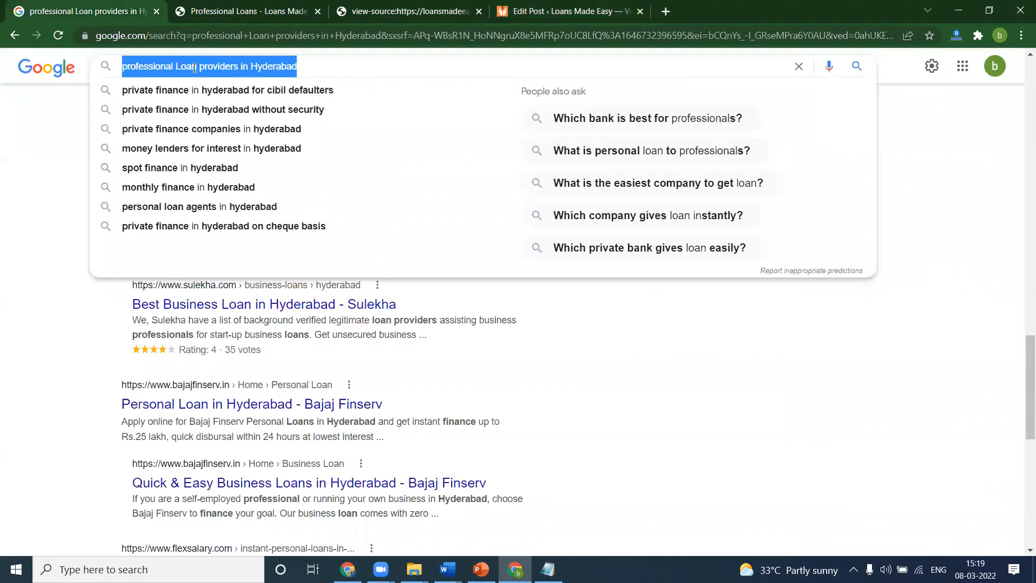
{"action": "left_click", "coordinate": [499, 12]}
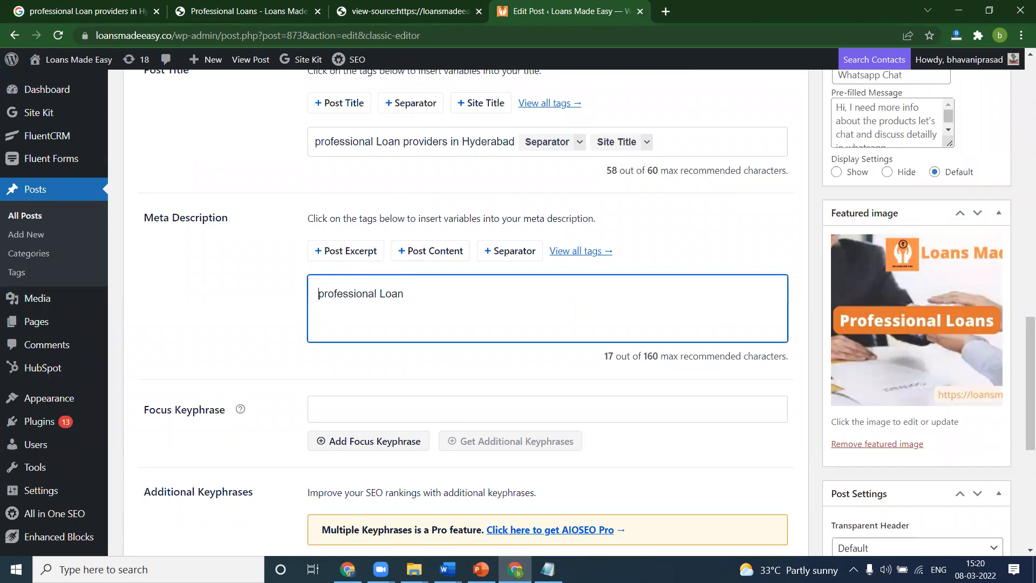
Switch to the content document in Word and start a new line below the final paragraph about business, personal and professional loan services
{"action": "left_click", "coordinate": [448, 569]}
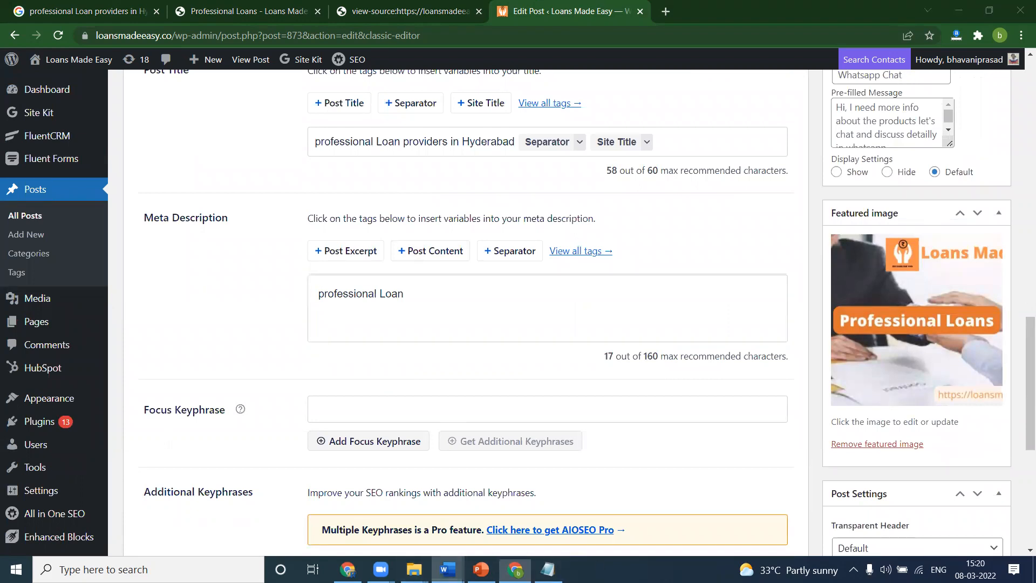
{"action": "left_click", "coordinate": [489, 532]}
{"action": "scroll", "coordinate": [526, 362], "scroll_direction": "up", "scroll_amount": 2}
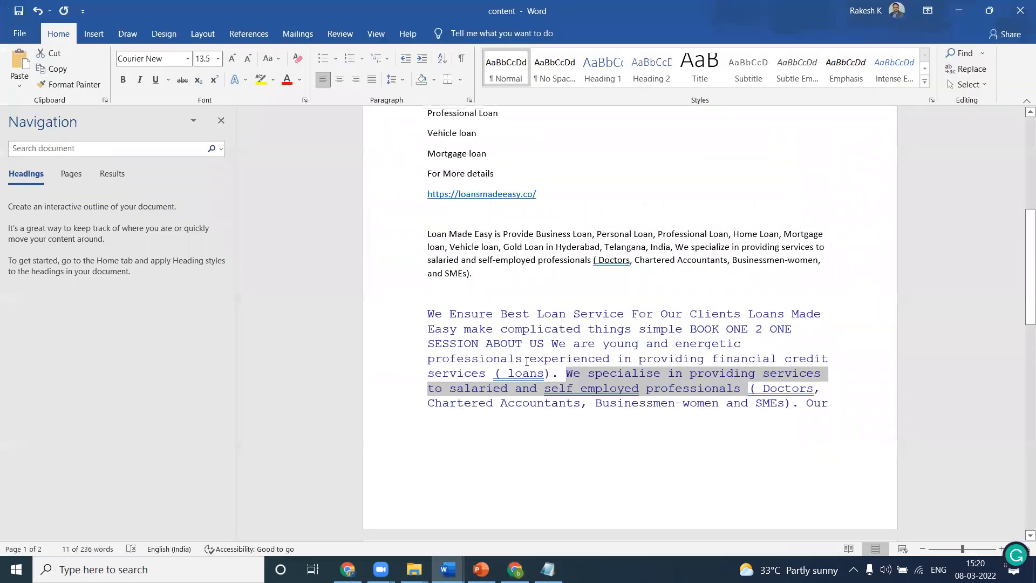
{"action": "triple_click", "coordinate": [498, 237]}
{"action": "scroll", "coordinate": [498, 367], "scroll_direction": "down", "scroll_amount": 6}
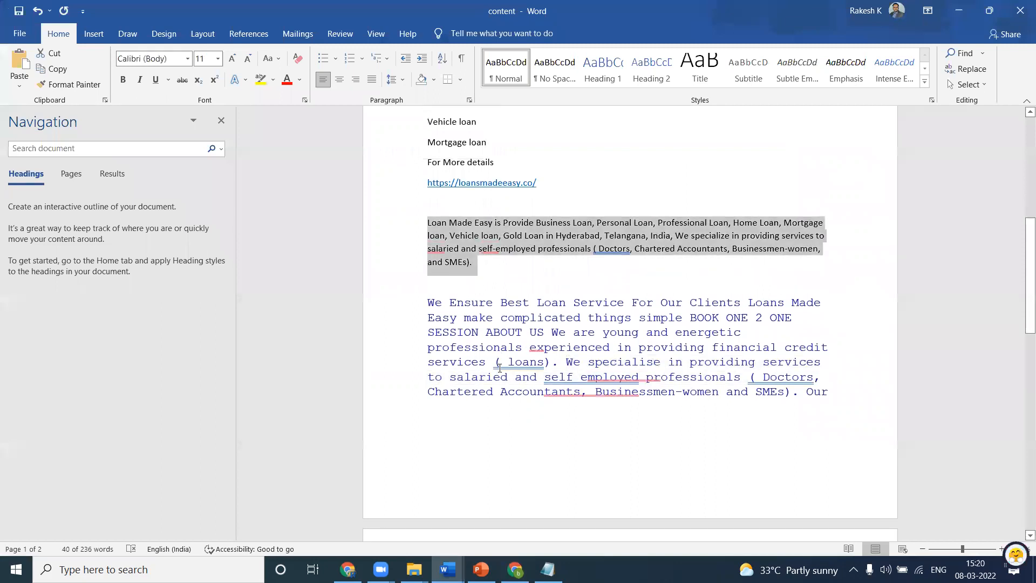
{"action": "scroll", "coordinate": [498, 367], "scroll_direction": "down", "scroll_amount": 10}
{"action": "left_click", "coordinate": [470, 245]}
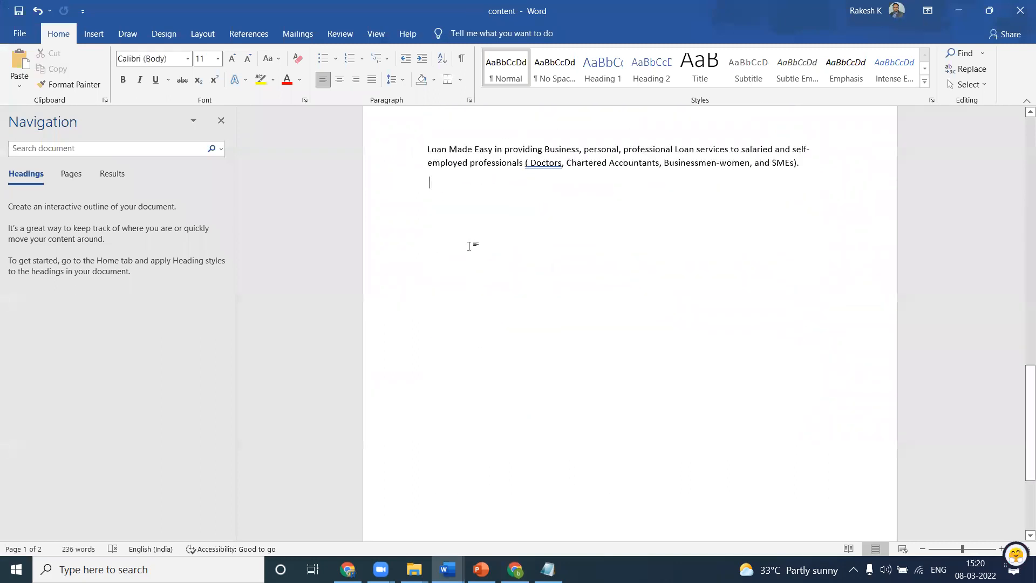
{"action": "key", "text": "Return"}
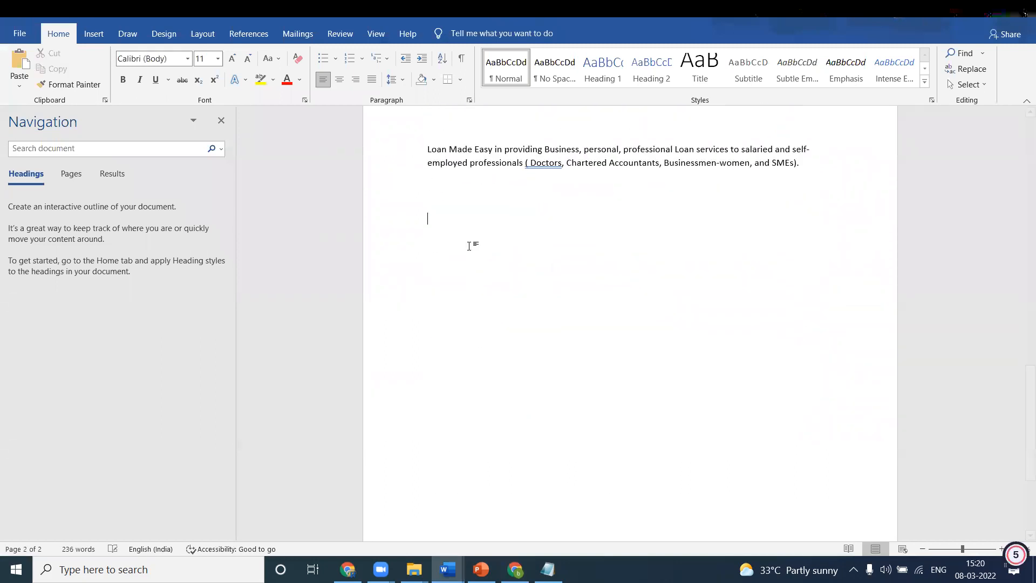